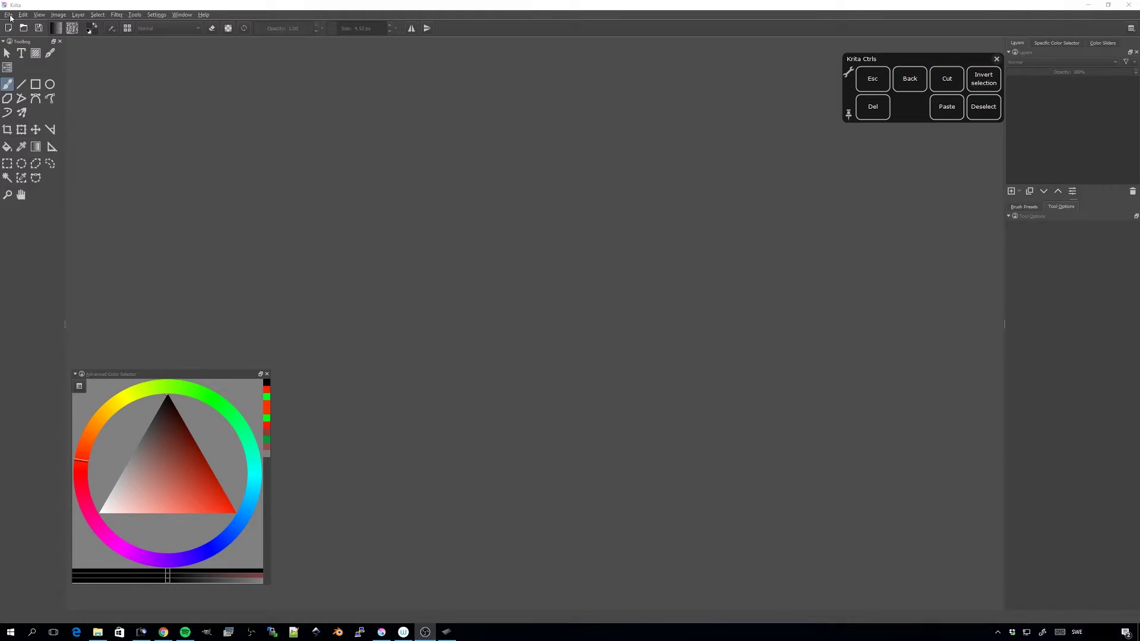
- Create a new 3000 by 2000 pixel RGB document and fit the whole canvas in view
{"action": "left_click", "coordinate": [9, 15]}
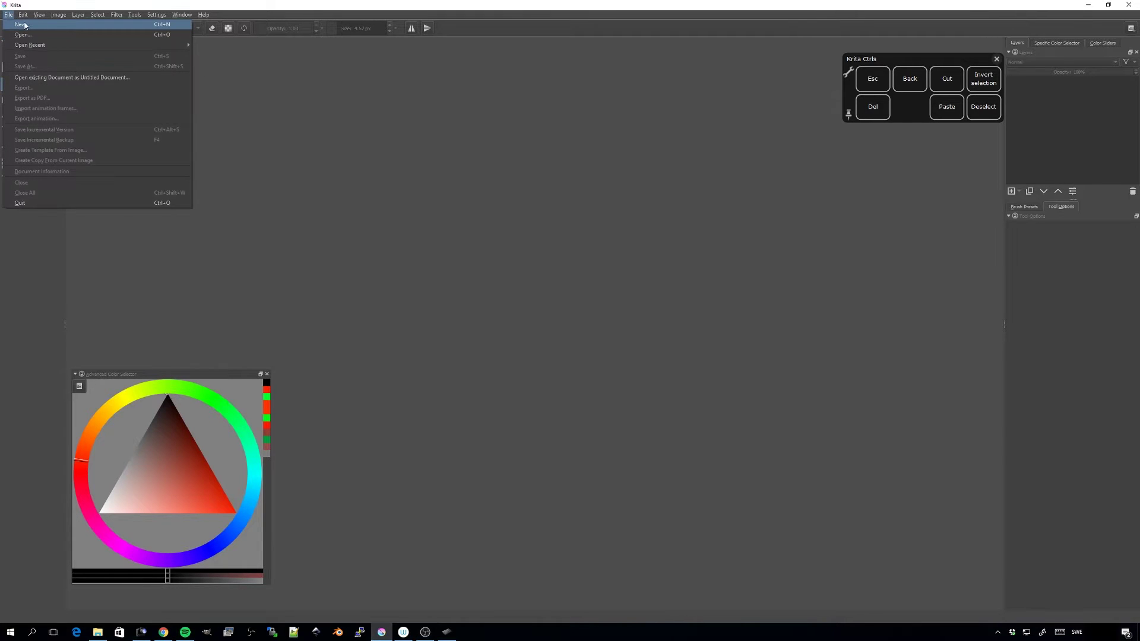
{"action": "left_click", "coordinate": [27, 26]}
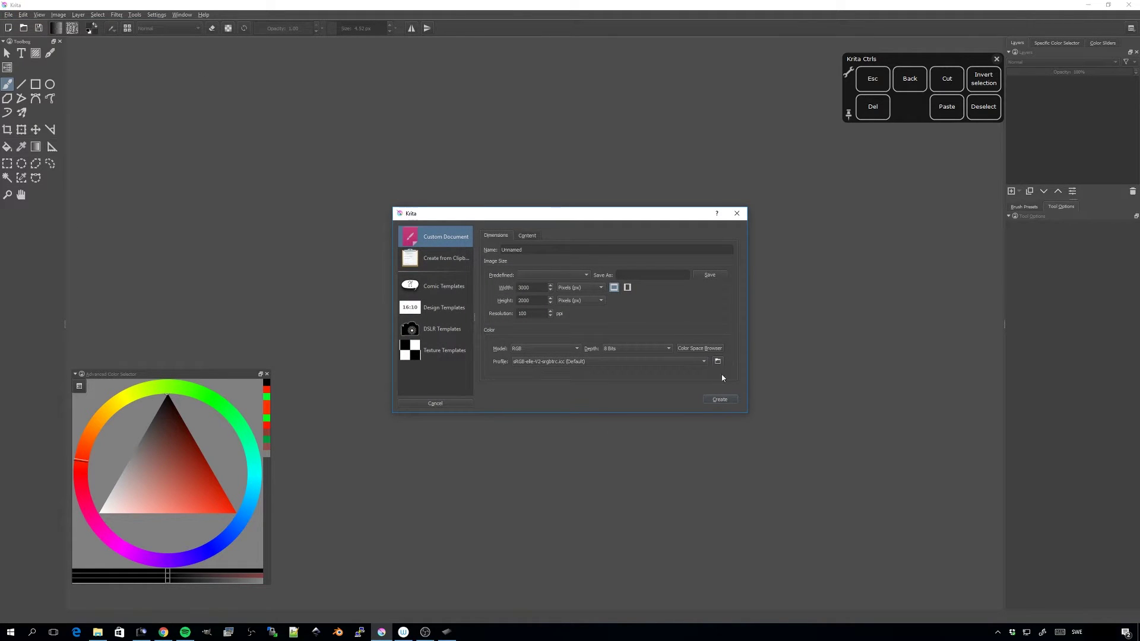
{"action": "left_click", "coordinate": [723, 400]}
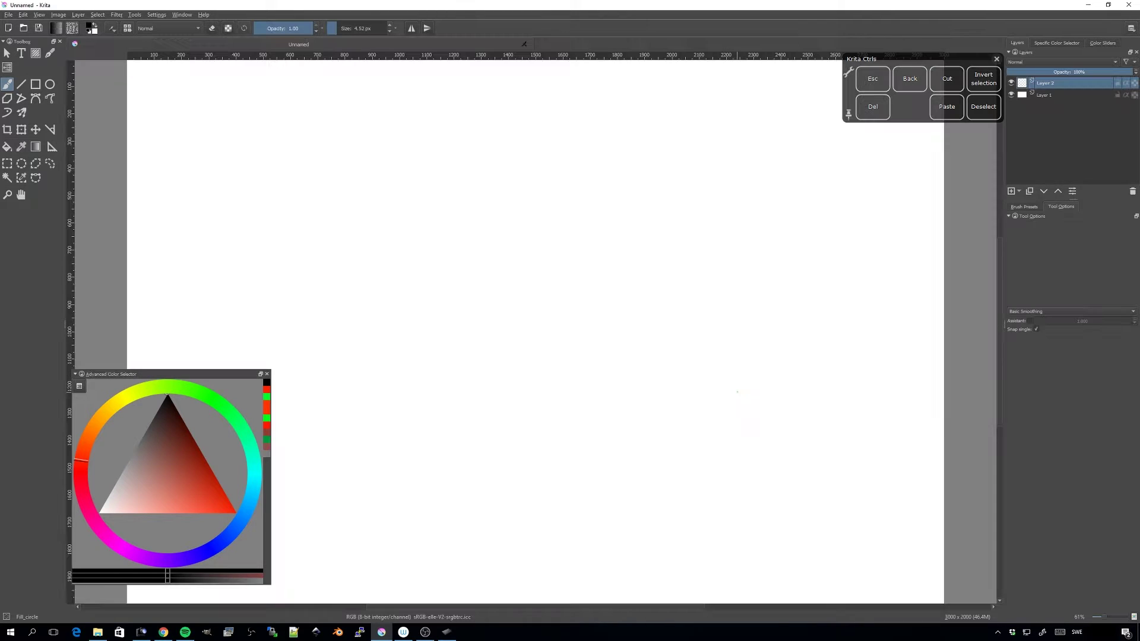
{"action": "key", "text": "minus"}
{"action": "key", "text": "minus"}
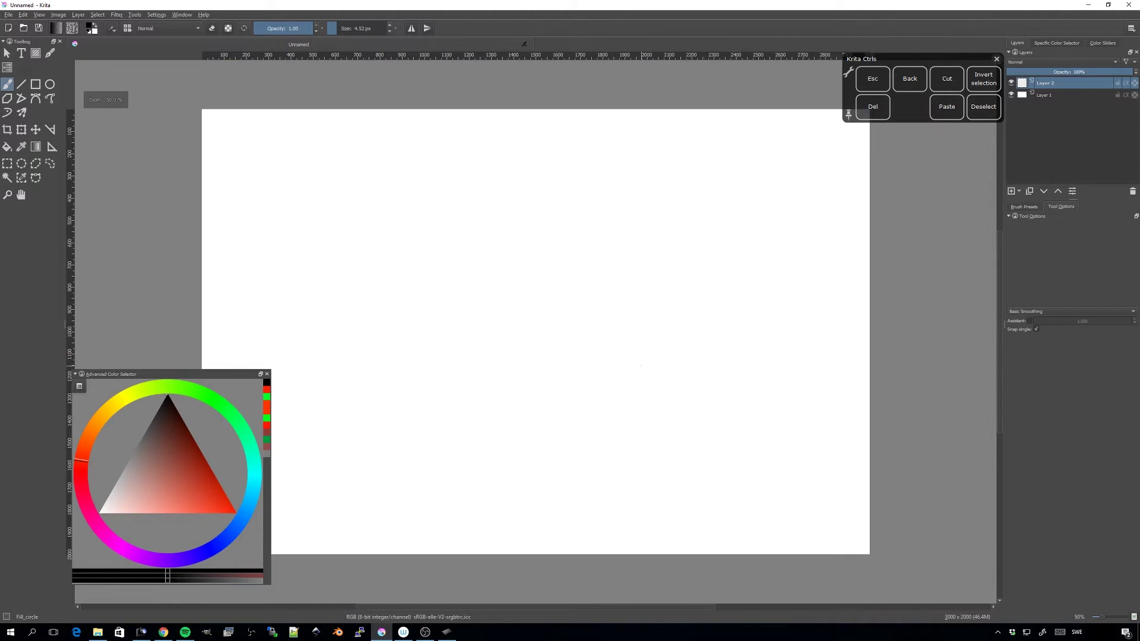
{"action": "left_click_drag", "start_coordinate": [579, 351], "coordinate": [612, 362]}
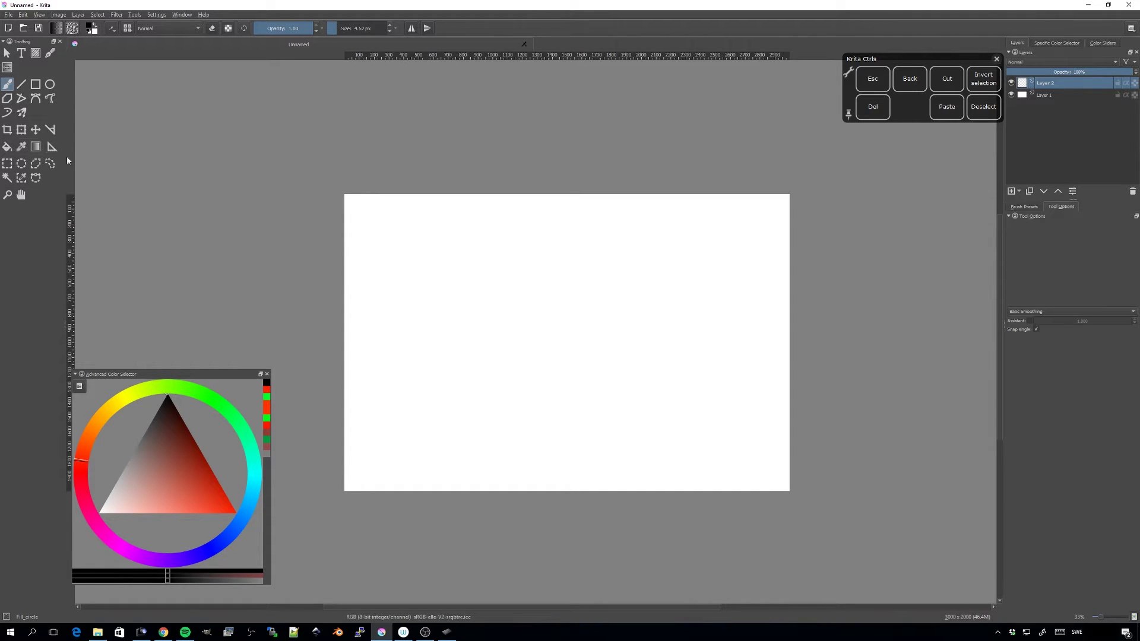
- Add a horizontal Parallel Ruler assistant along the canvas's bottom edge
{"action": "left_click", "coordinate": [52, 147]}
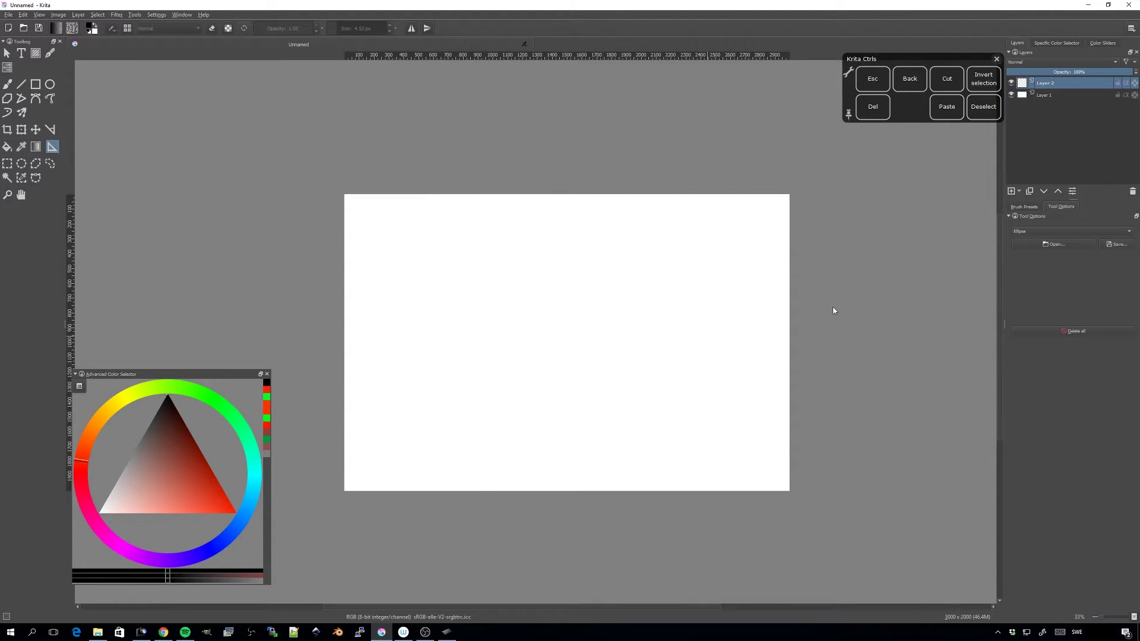
{"action": "left_click", "coordinate": [1042, 233]}
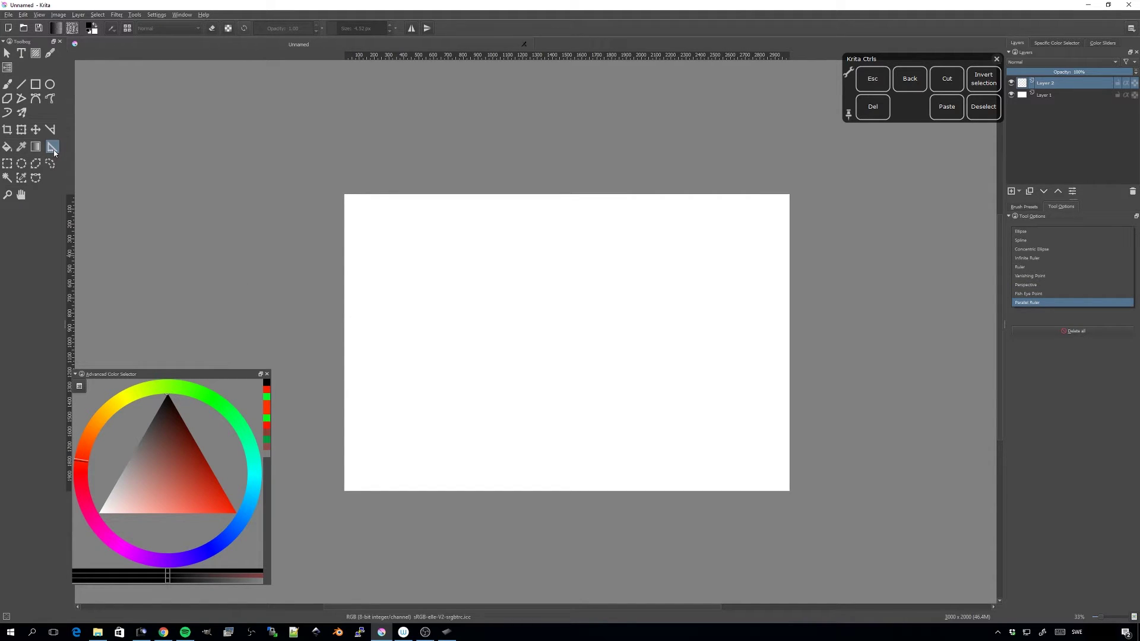
{"action": "left_click", "coordinate": [1043, 304]}
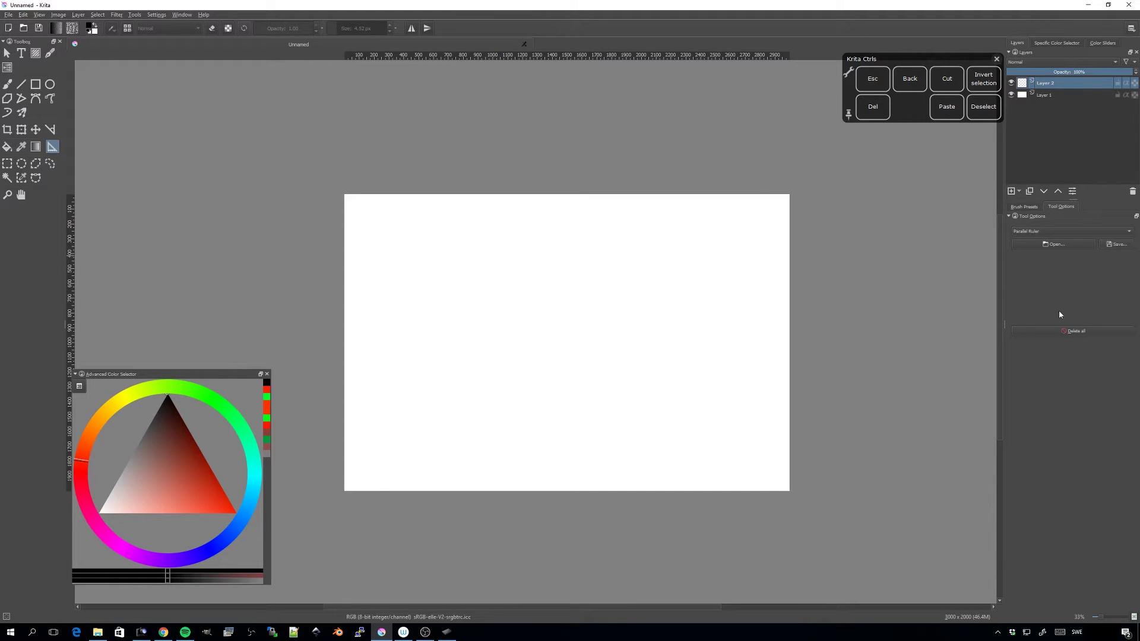
{"action": "left_click_drag", "start_coordinate": [392, 492], "coordinate": [637, 491]}
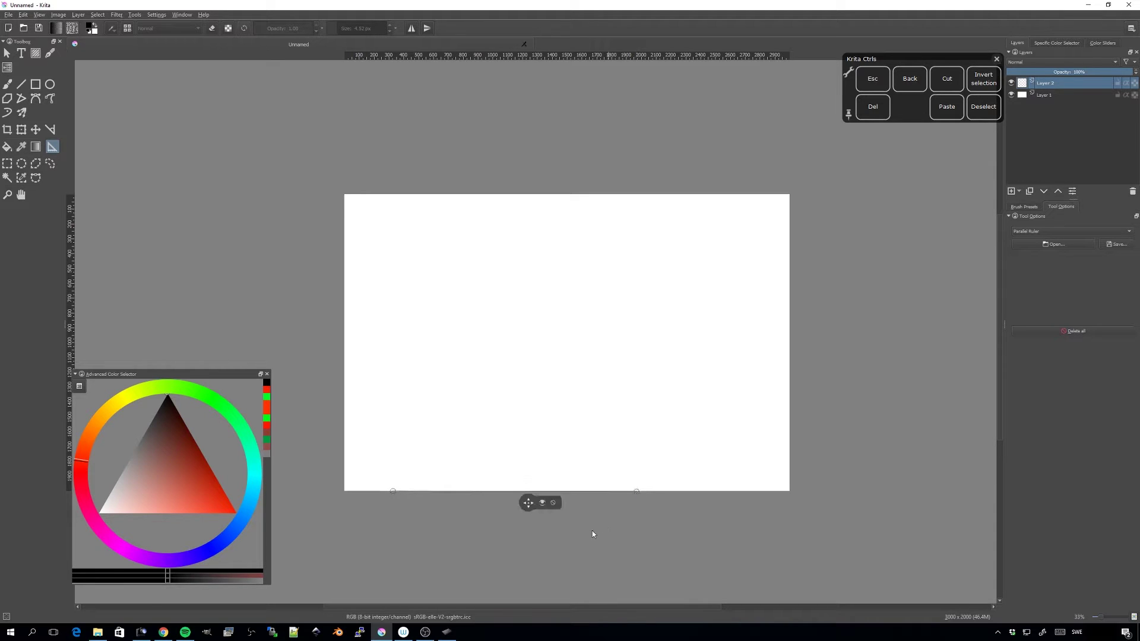
- With the freehand brush snapping to assistants, draw a black horizon line across the upper part of the canvas
{"action": "key", "text": "plus"}
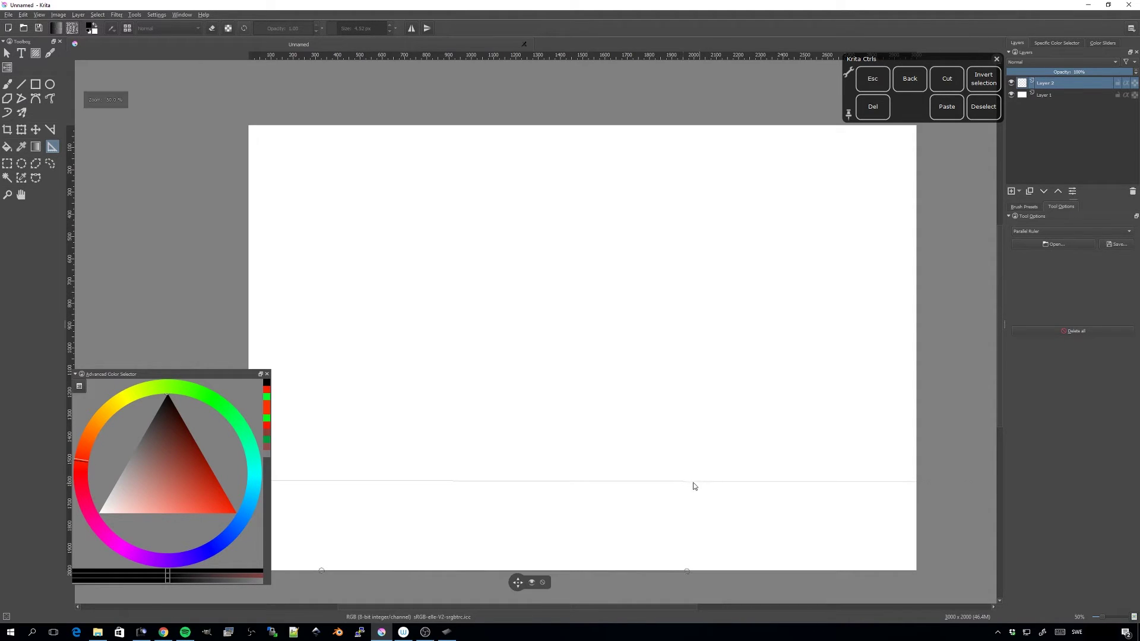
{"action": "left_click", "coordinate": [8, 85]}
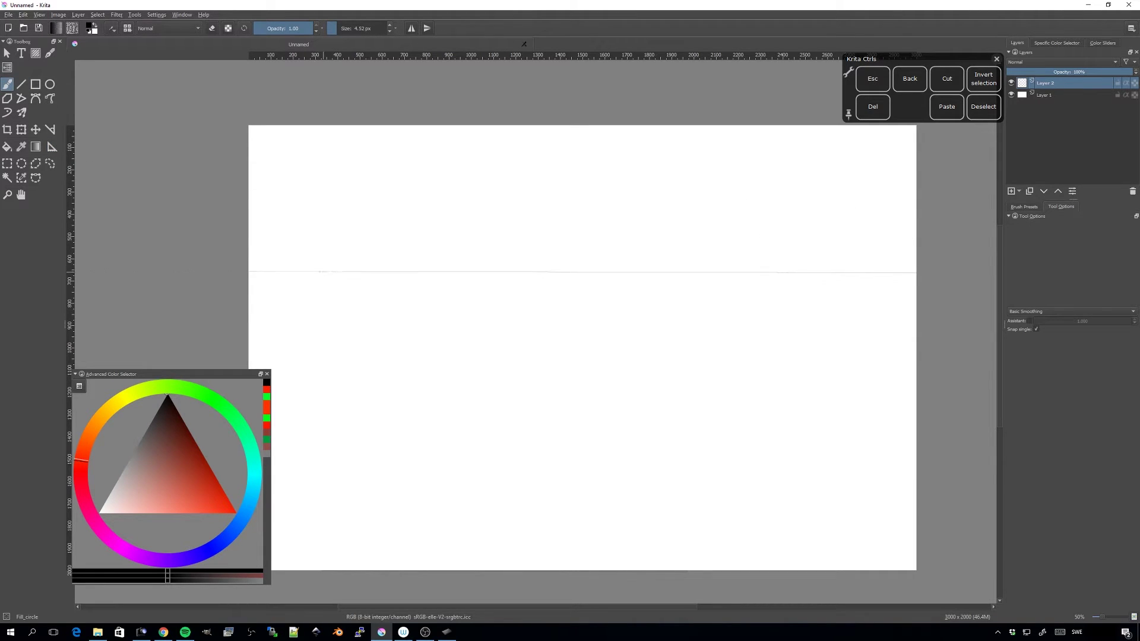
{"action": "left_click", "coordinate": [1030, 321]}
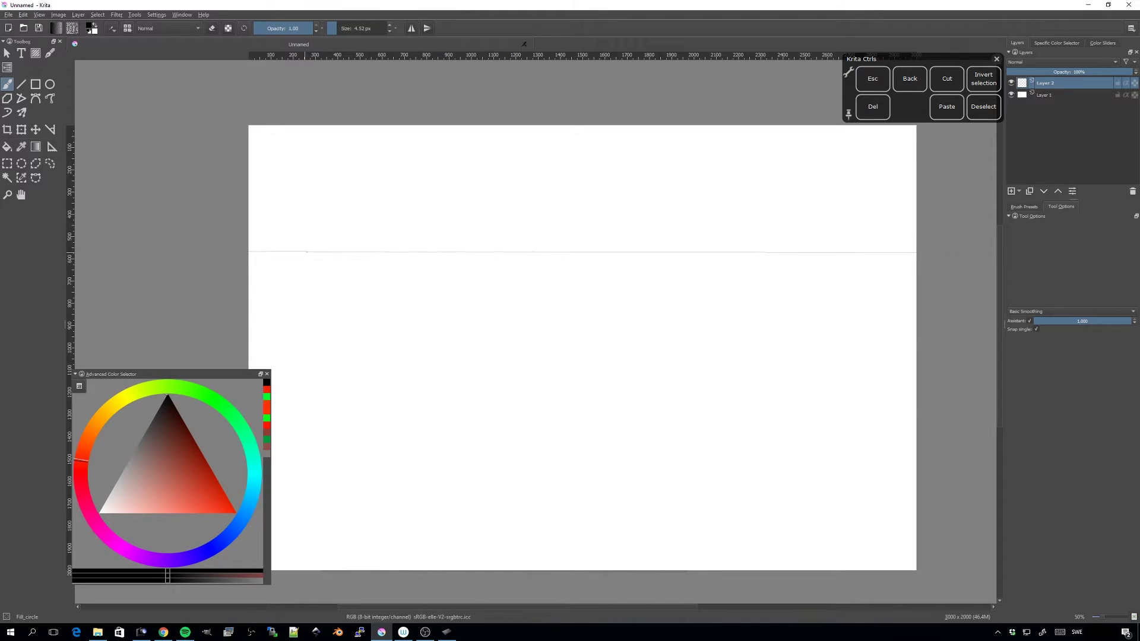
{"action": "left_click_drag", "start_coordinate": [292, 253], "coordinate": [871, 253]}
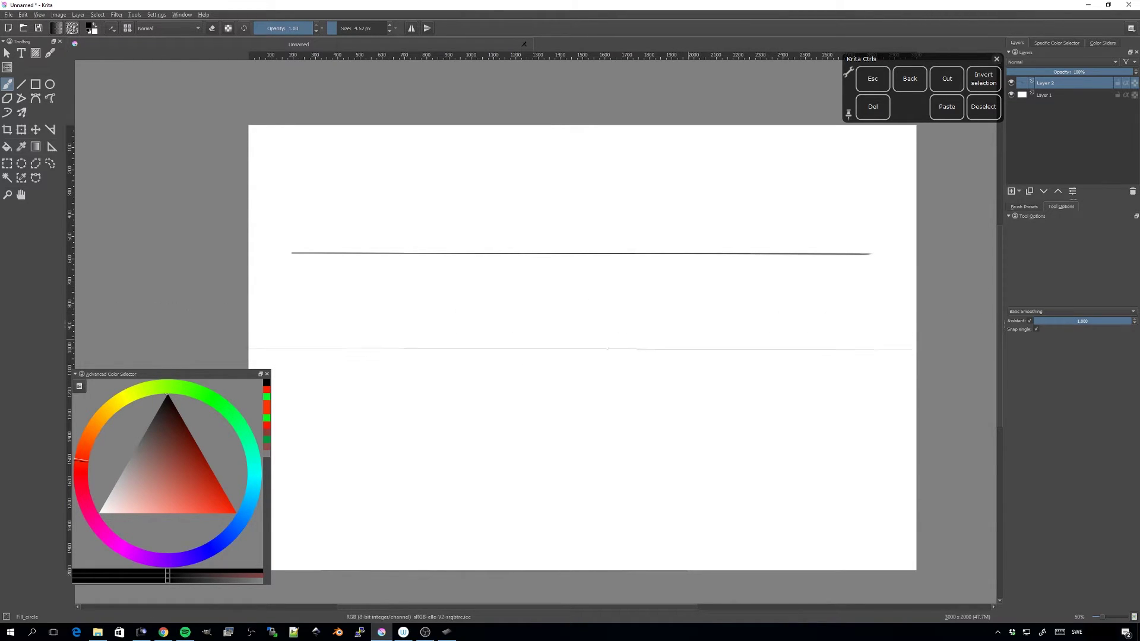
- Set the brush colour to red and turn off its snapping to assistants
{"action": "left_click", "coordinate": [226, 509]}
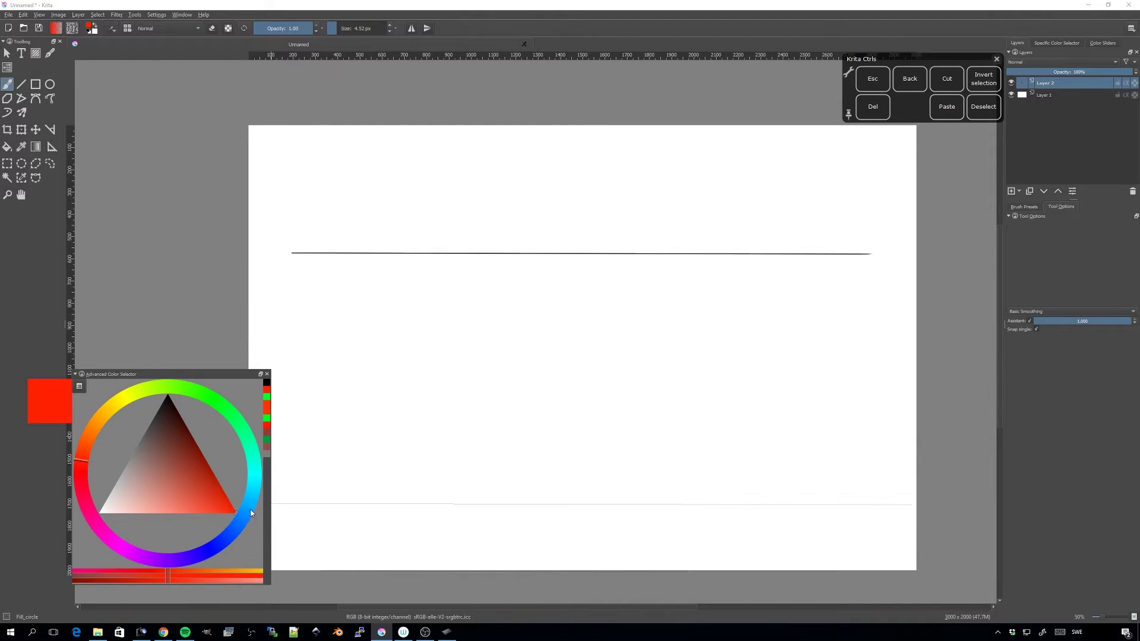
{"action": "left_click_drag", "start_coordinate": [178, 465], "coordinate": [235, 513]}
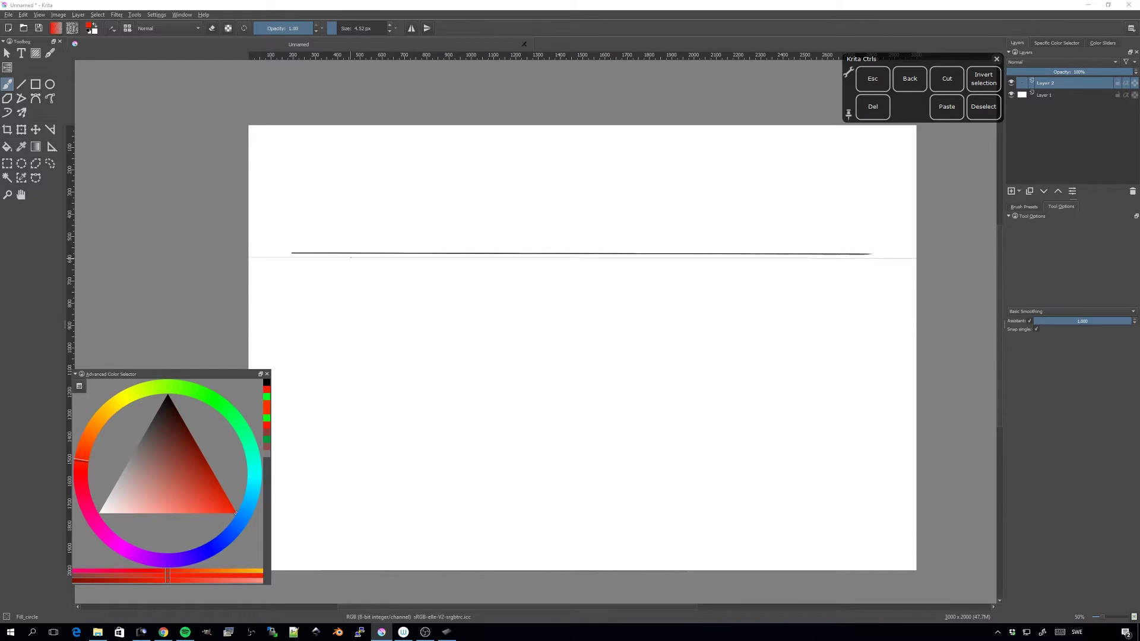
{"action": "left_click", "coordinate": [1028, 321]}
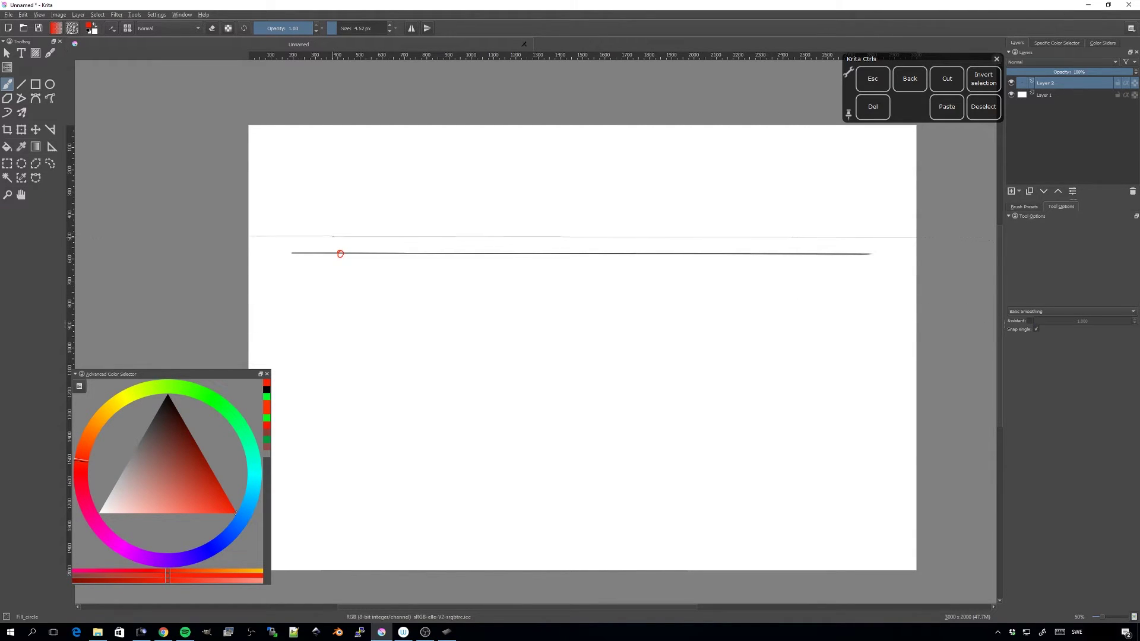
{"action": "left_click_drag", "start_coordinate": [333, 234], "coordinate": [339, 233]}
{"action": "left_click_drag", "start_coordinate": [341, 244], "coordinate": [342, 239]}
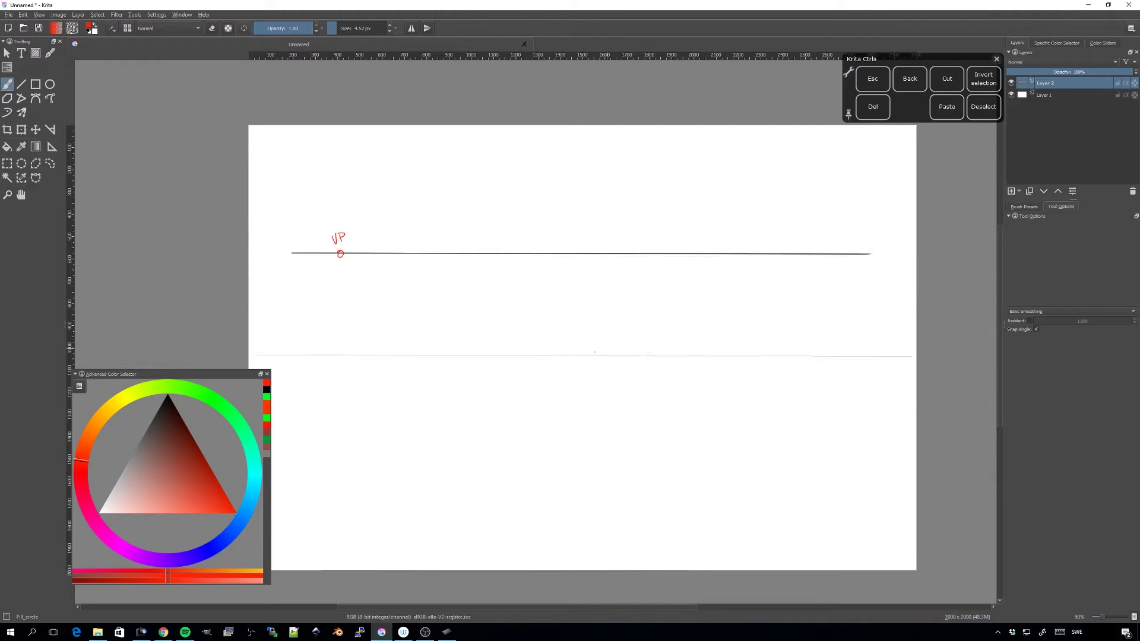
{"action": "left_click", "coordinate": [233, 416]}
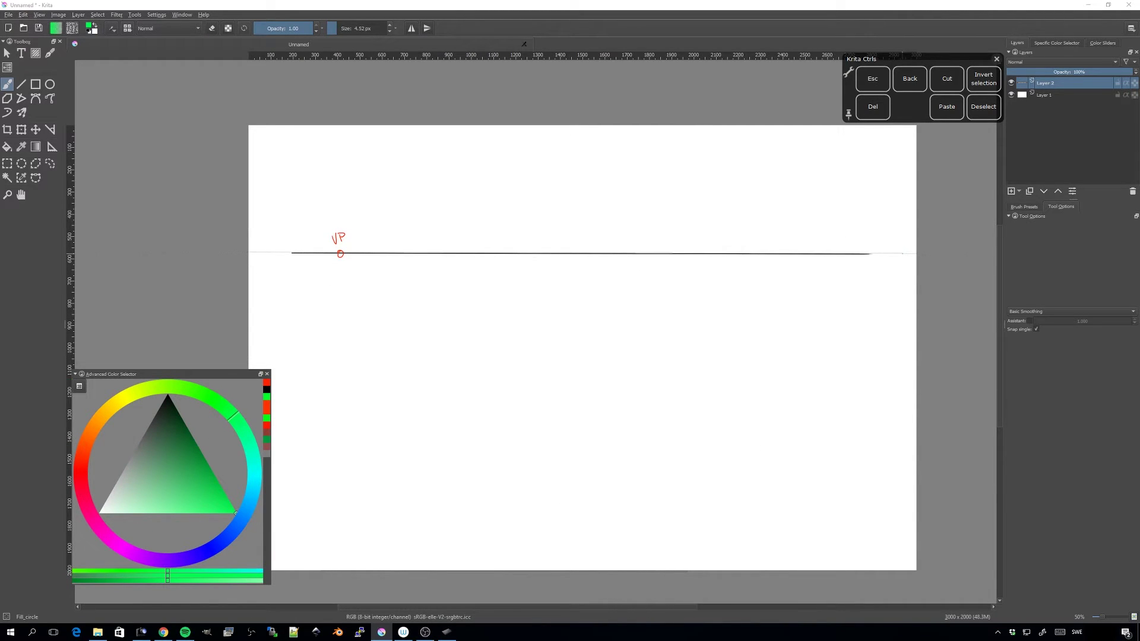
{"action": "key", "text": "ctrl+z"}
{"action": "key", "text": "ctrl+z"}
{"action": "key", "text": "ctrl+z"}
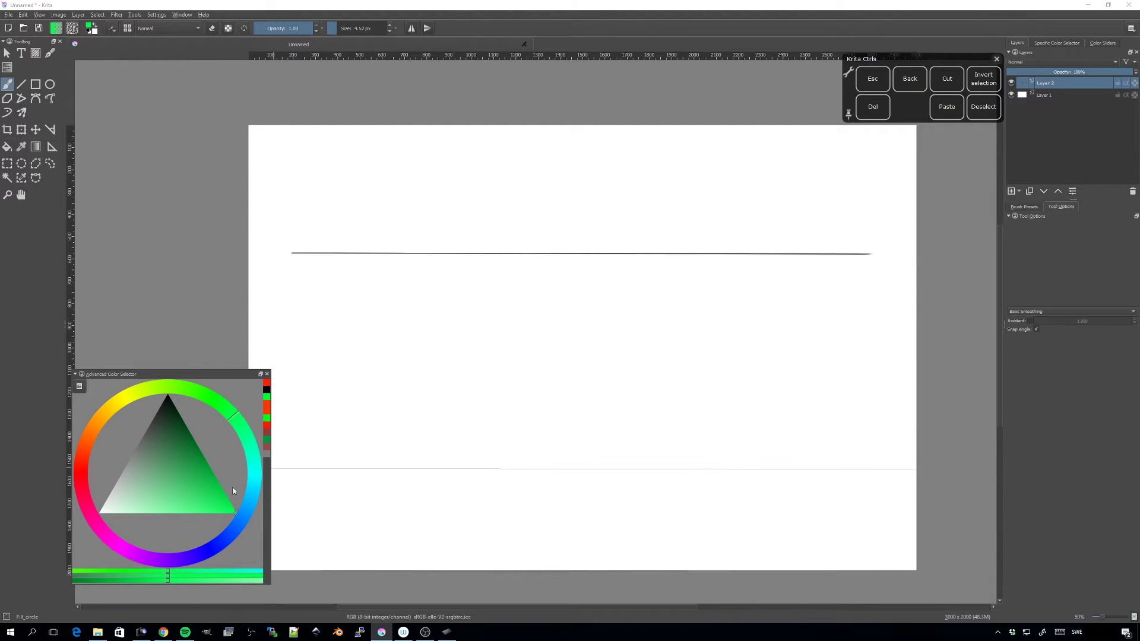
- Mark two circled vanishing points labelled VP at horizon height: a red one left of centre and a green one near the canvas's right edge
{"action": "left_click", "coordinate": [82, 469]}
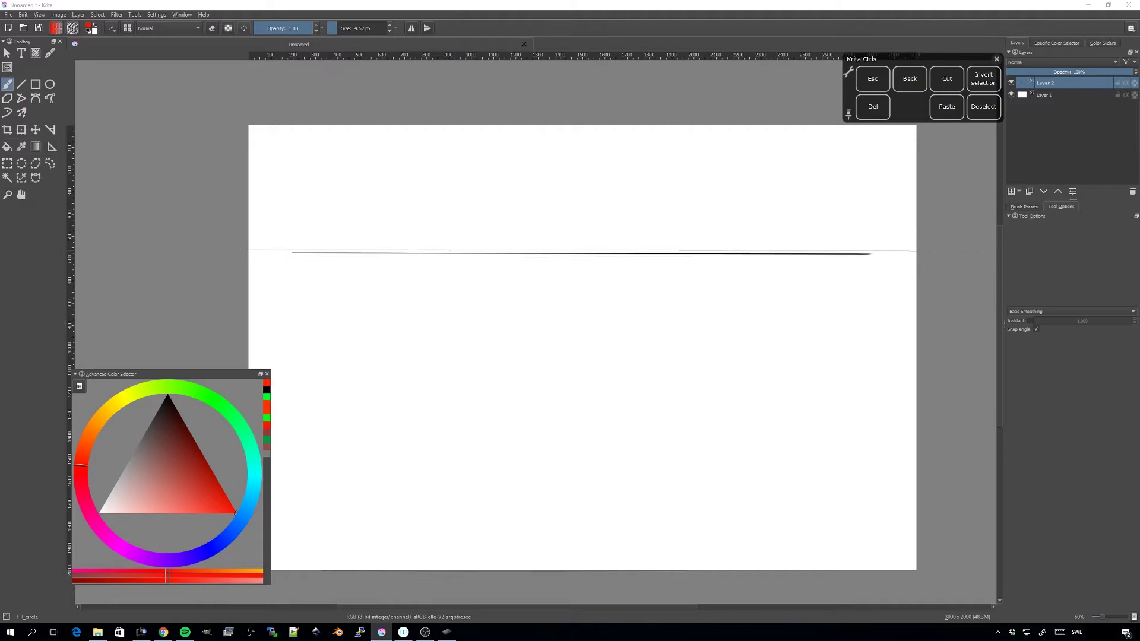
{"action": "left_click_drag", "start_coordinate": [450, 250], "coordinate": [450, 239]}
{"action": "left_click", "coordinate": [233, 427]}
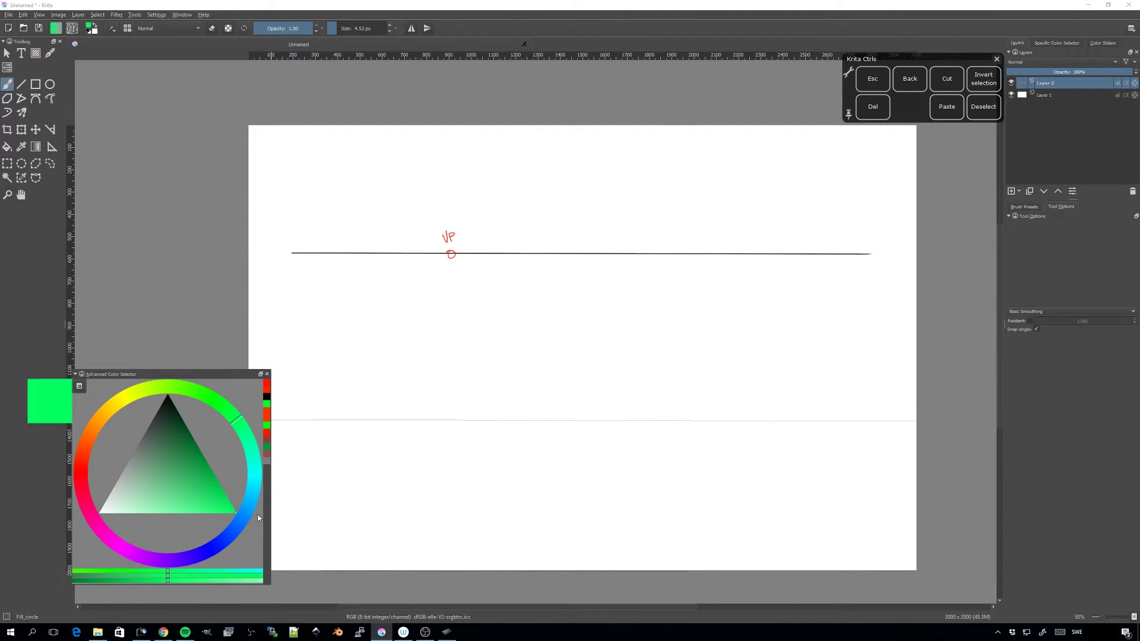
{"action": "left_click_drag", "start_coordinate": [908, 253], "coordinate": [906, 242]}
{"action": "left_click_drag", "start_coordinate": [905, 235], "coordinate": [907, 242]}
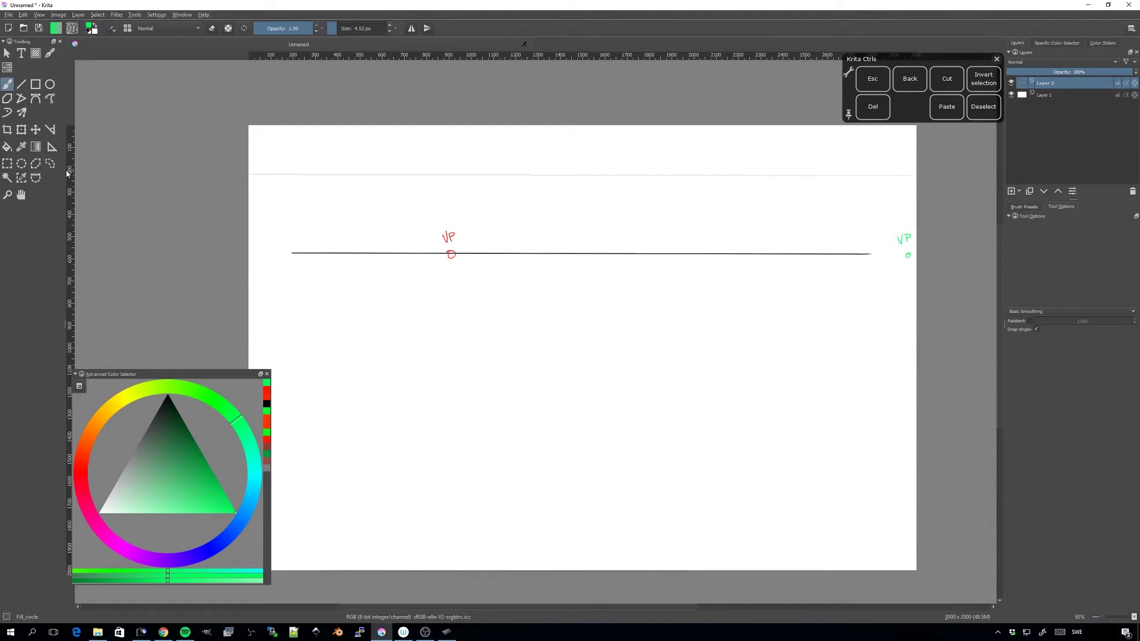
- Place Vanishing Point assistants on the red and green VP marks, and hide the Parallel Ruler assistant's guide line
{"action": "left_click", "coordinate": [52, 147]}
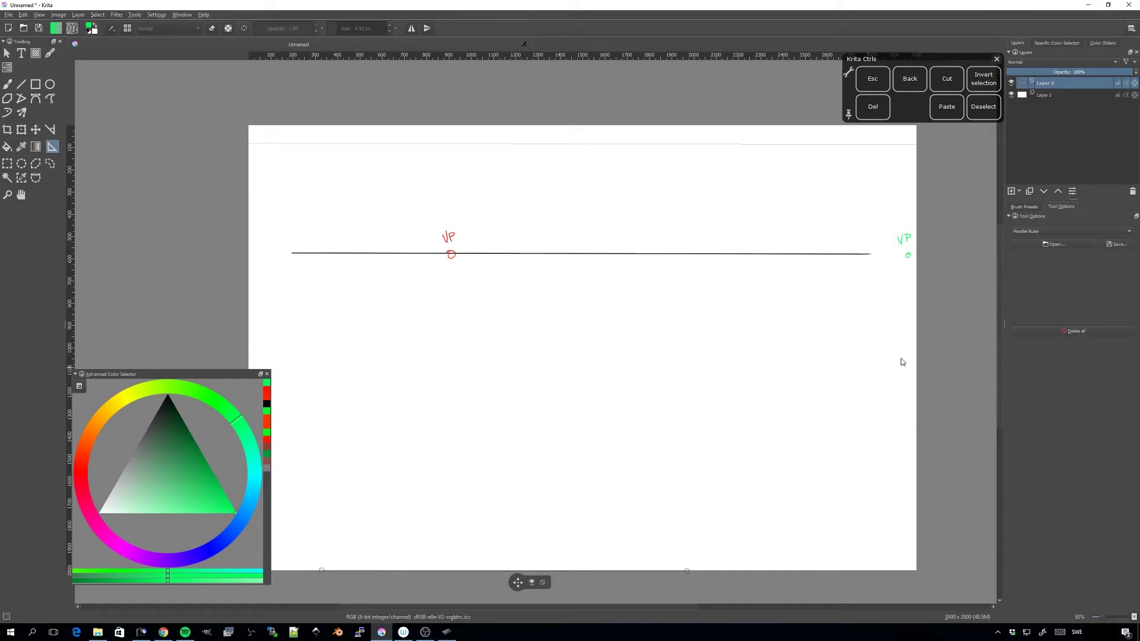
{"action": "left_click", "coordinate": [1045, 233]}
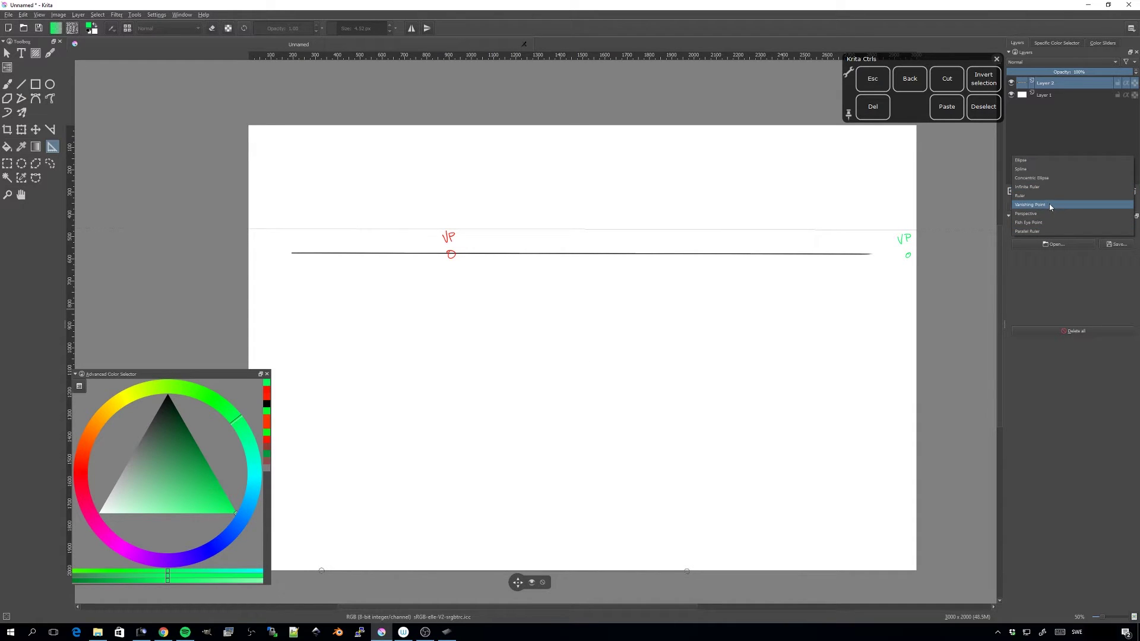
{"action": "left_click", "coordinate": [1049, 204]}
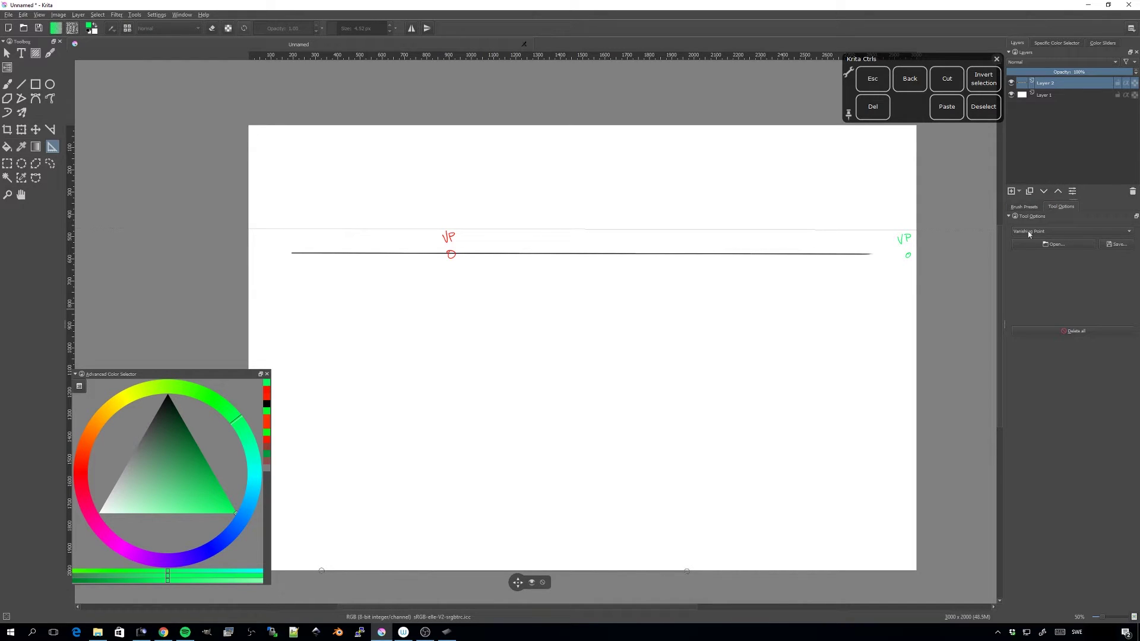
{"action": "left_click", "coordinate": [451, 255]}
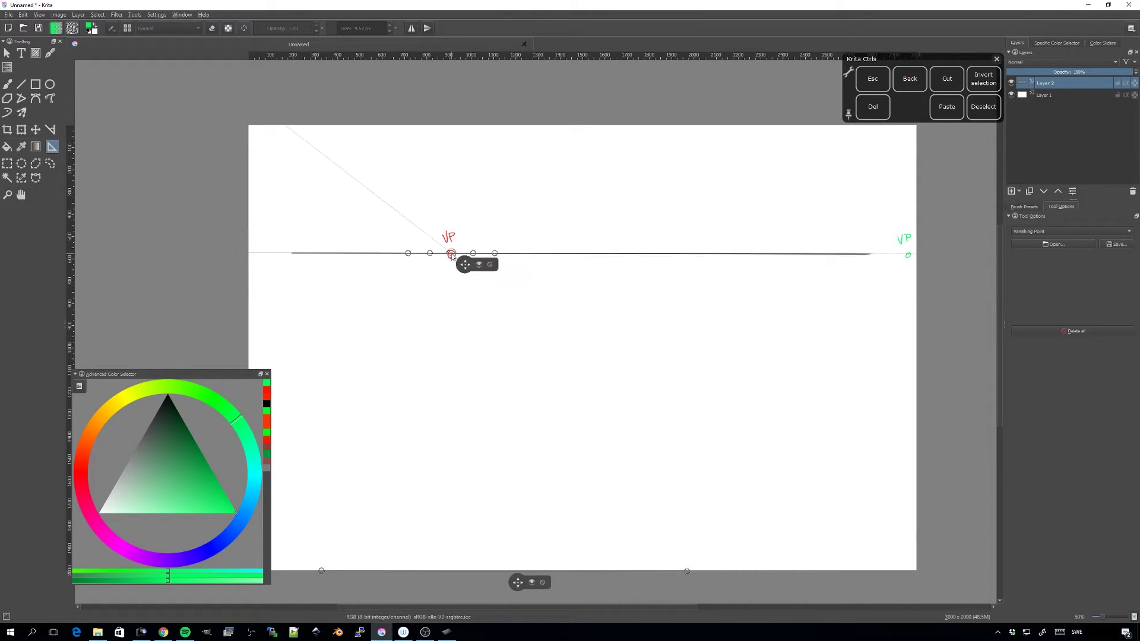
{"action": "left_click", "coordinate": [909, 256]}
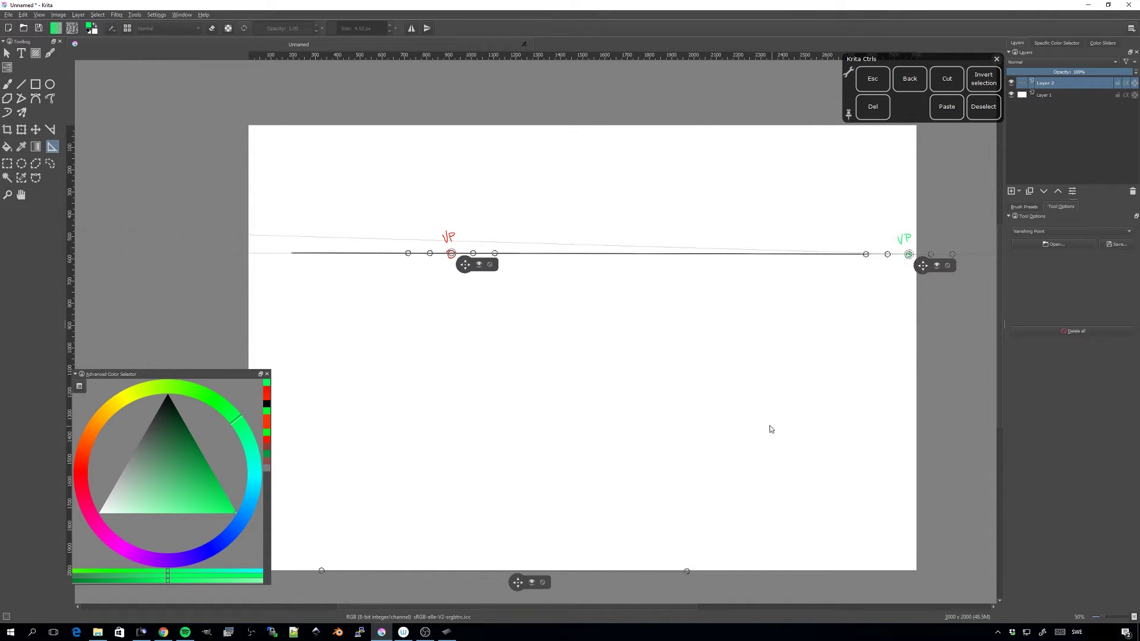
{"action": "left_click_drag", "start_coordinate": [713, 445], "coordinate": [696, 408]}
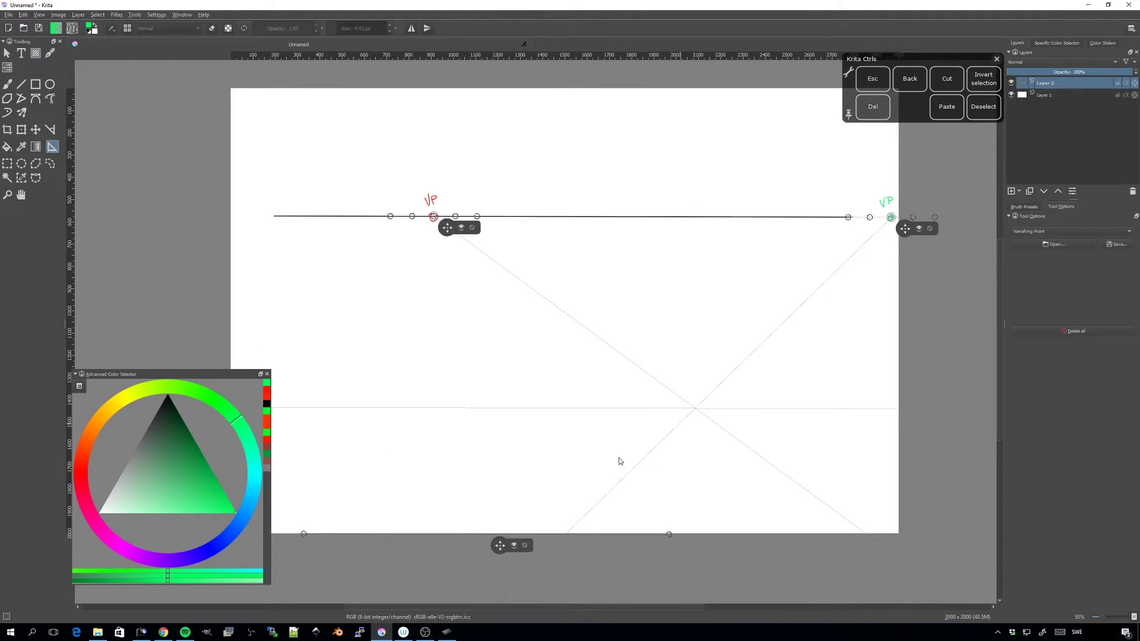
{"action": "left_click", "coordinate": [515, 546]}
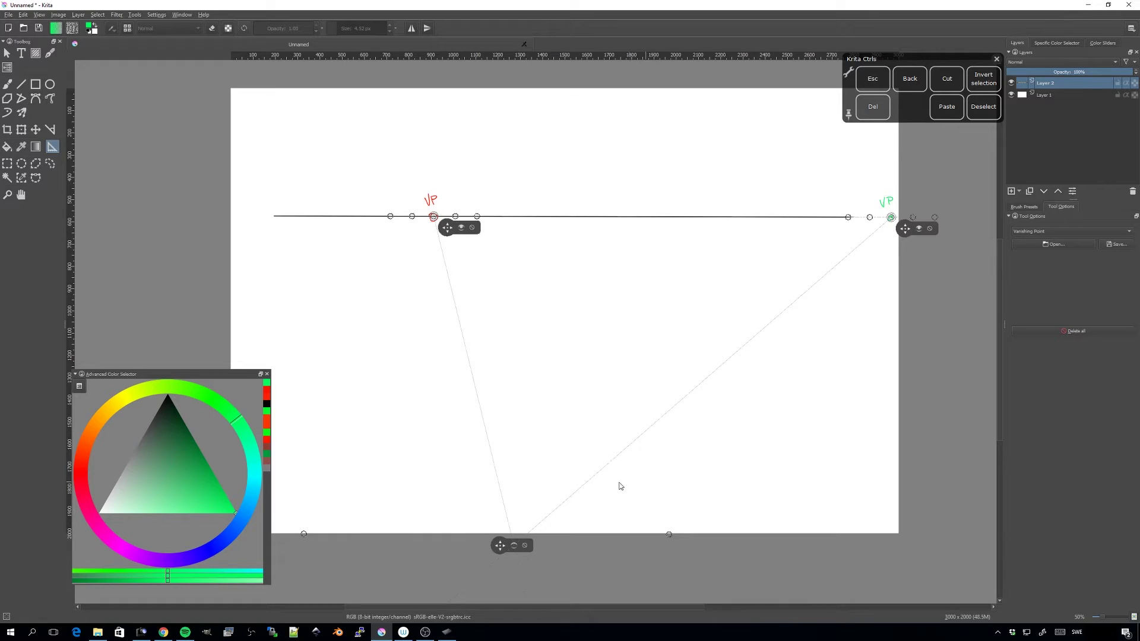
- Return to the freehand brush, undo the unsnapped test stroke and turn on snapping to assistants
{"action": "left_click", "coordinate": [8, 85]}
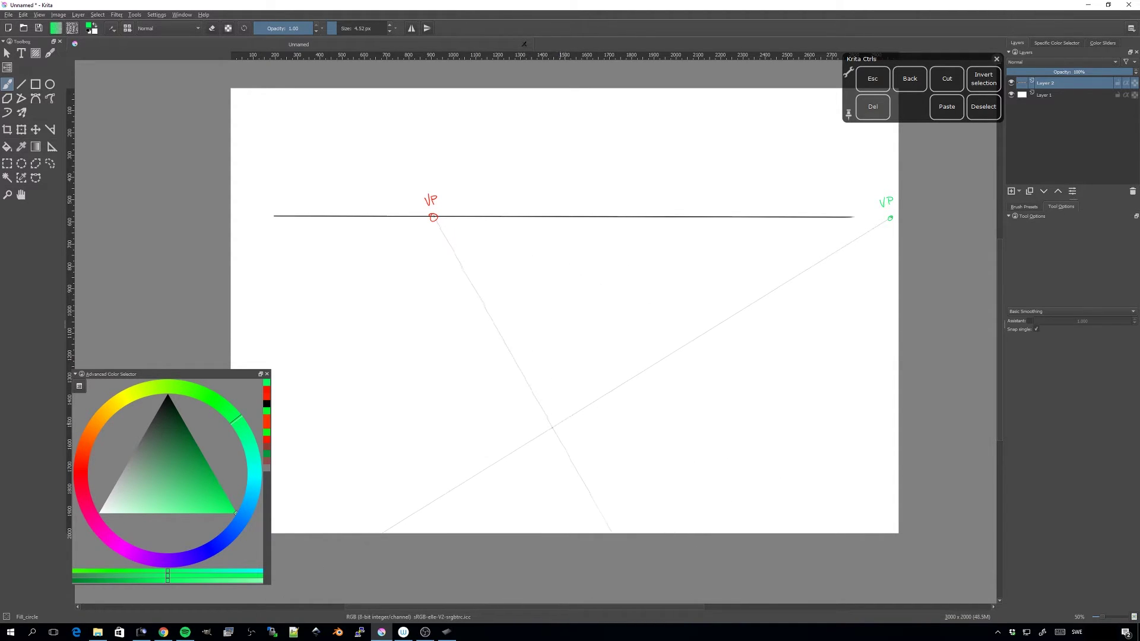
{"action": "left_click_drag", "start_coordinate": [527, 443], "coordinate": [757, 303]}
{"action": "key", "text": "ctrl+z"}
{"action": "left_click", "coordinate": [1030, 320]}
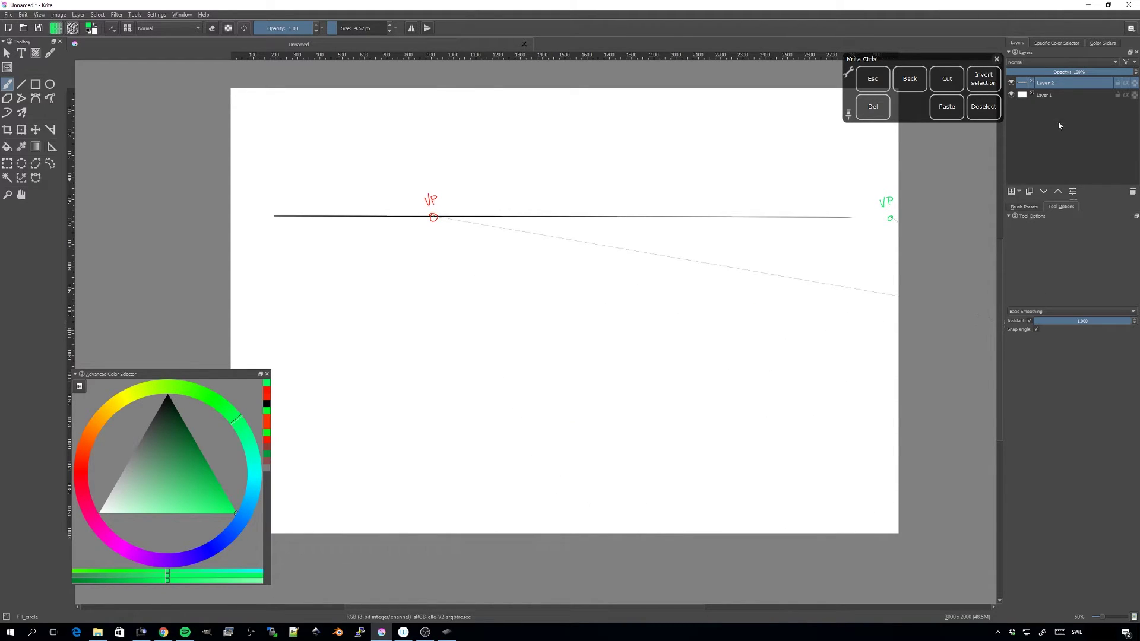
- Add a new layer and draw a black line on it below the horizon, converging toward the green vanishing point
{"action": "left_click", "coordinate": [1011, 191]}
{"action": "left_click_drag", "start_coordinate": [172, 454], "coordinate": [175, 371]}
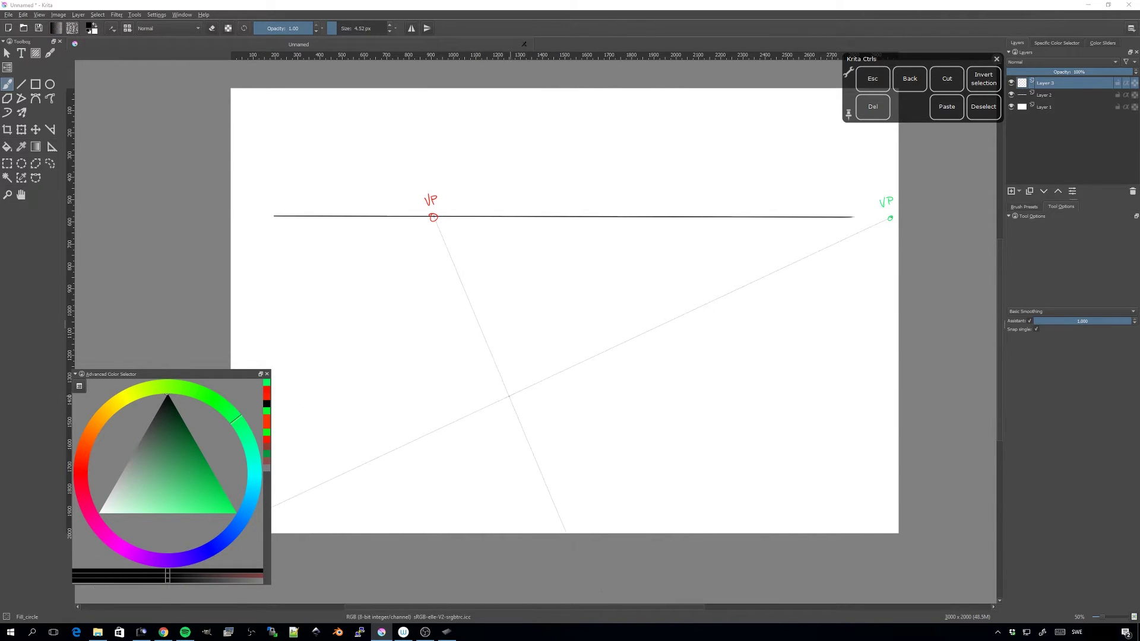
{"action": "left_click_drag", "start_coordinate": [506, 408], "coordinate": [723, 300]}
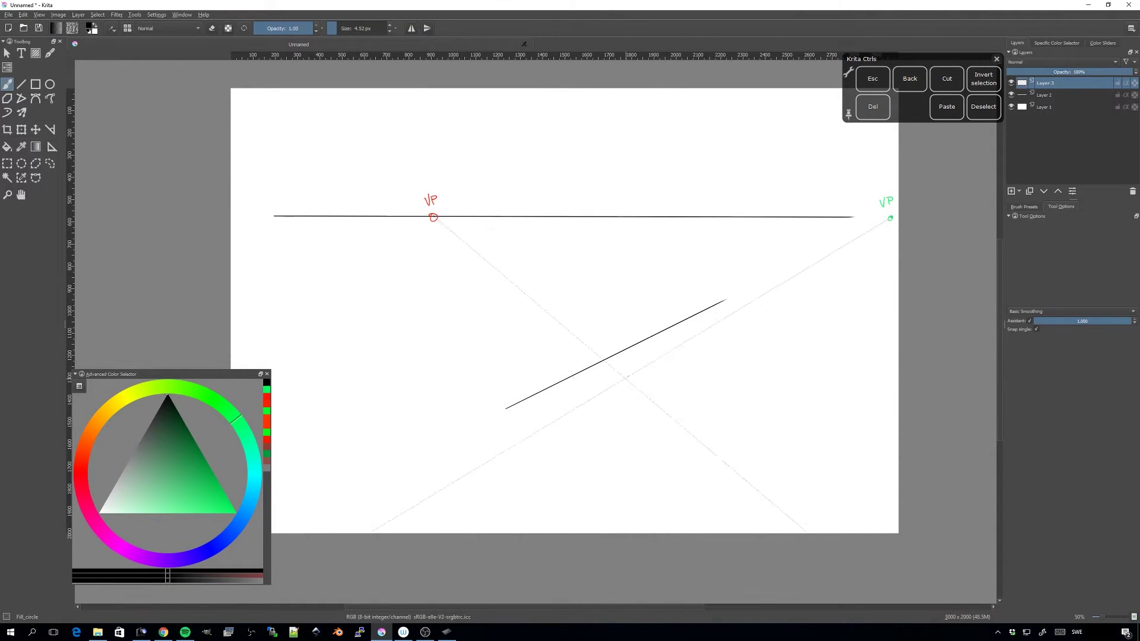
- Draw a second black line converging toward the red vanishing point, crossing the first line near its lower-left end
{"action": "key", "text": "ctrl+plus"}
{"action": "left_click_drag", "start_coordinate": [606, 420], "coordinate": [511, 430]}
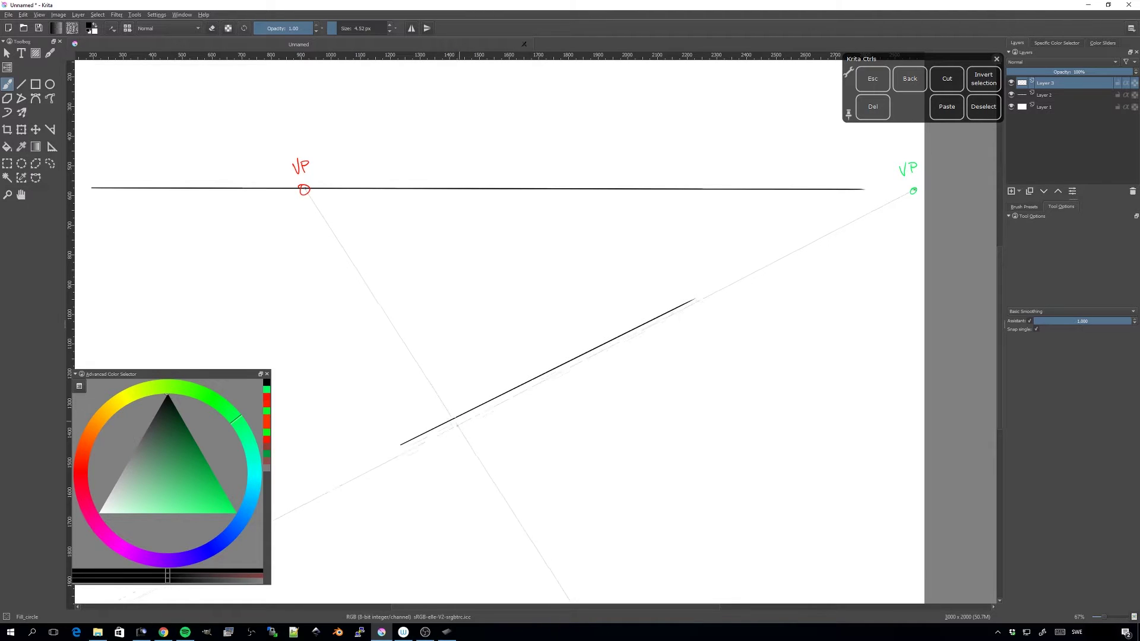
{"action": "left_click_drag", "start_coordinate": [456, 430], "coordinate": [359, 274]}
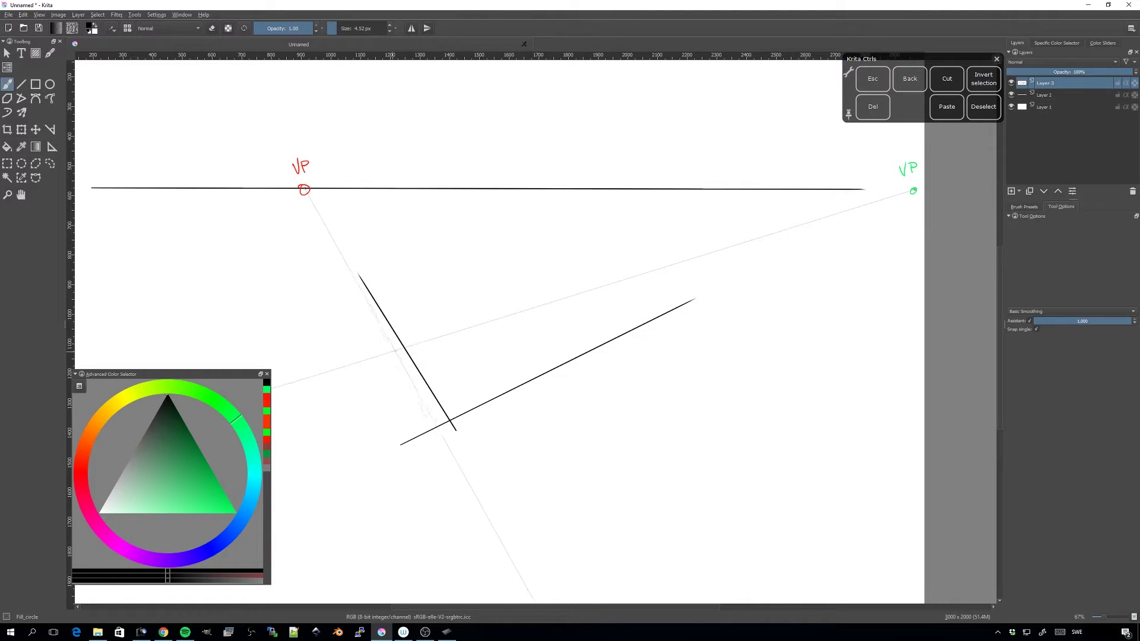
- Draw another black line toward the green vanishing point above the first one, and place an Ellipse assistant between the three lines
{"action": "left_click_drag", "start_coordinate": [386, 356], "coordinate": [574, 297]}
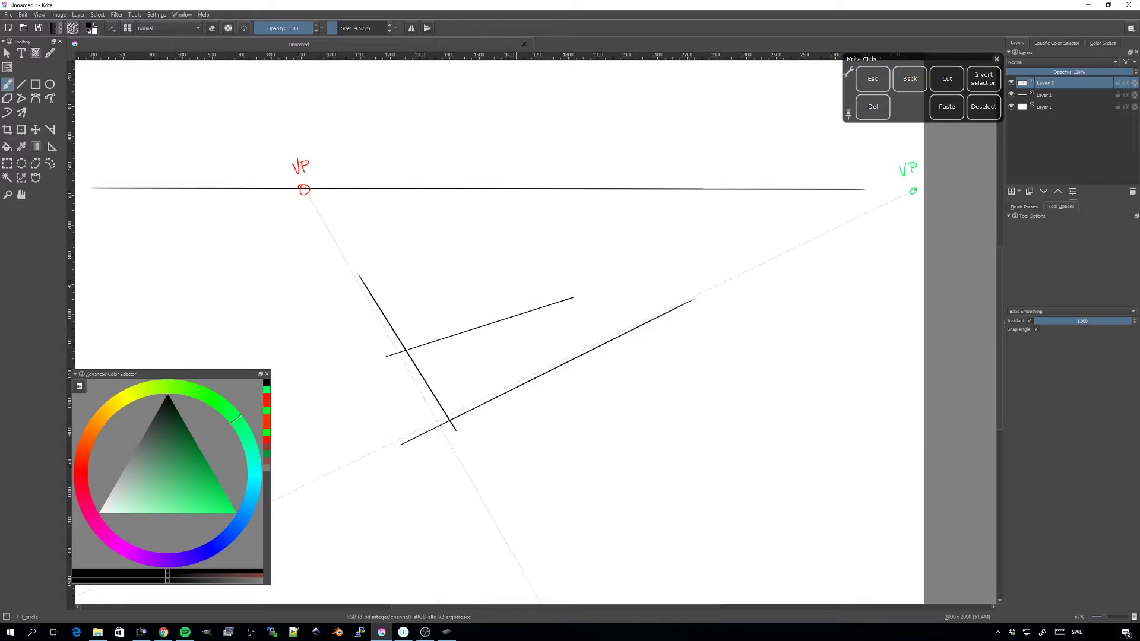
{"action": "left_click", "coordinate": [52, 150]}
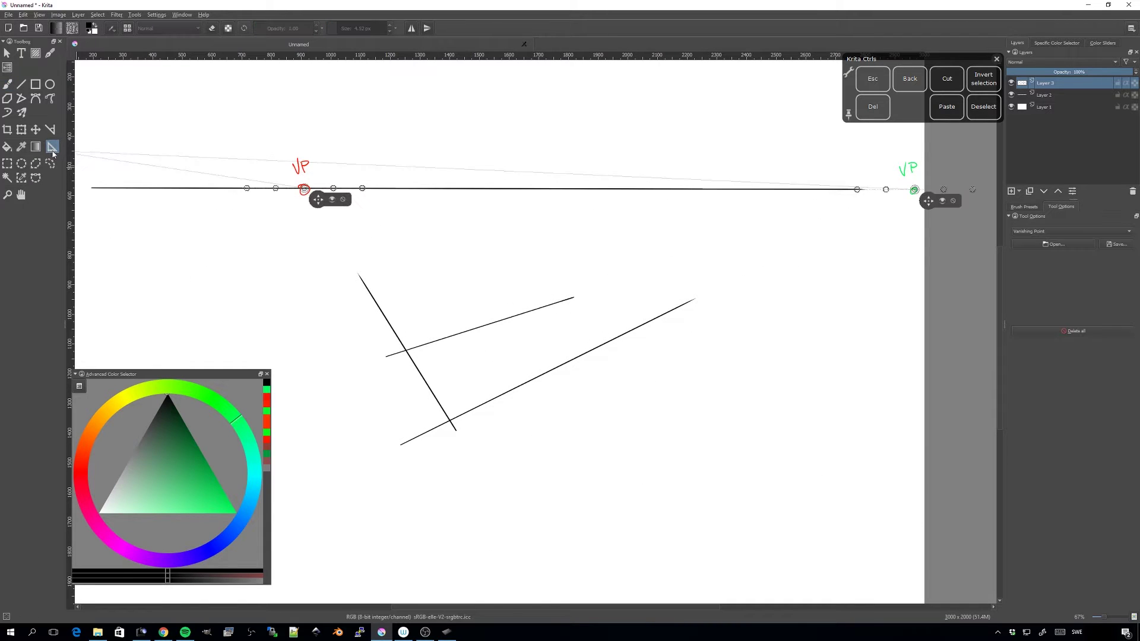
{"action": "left_click", "coordinate": [1047, 232]}
{"action": "left_click", "coordinate": [1042, 188]}
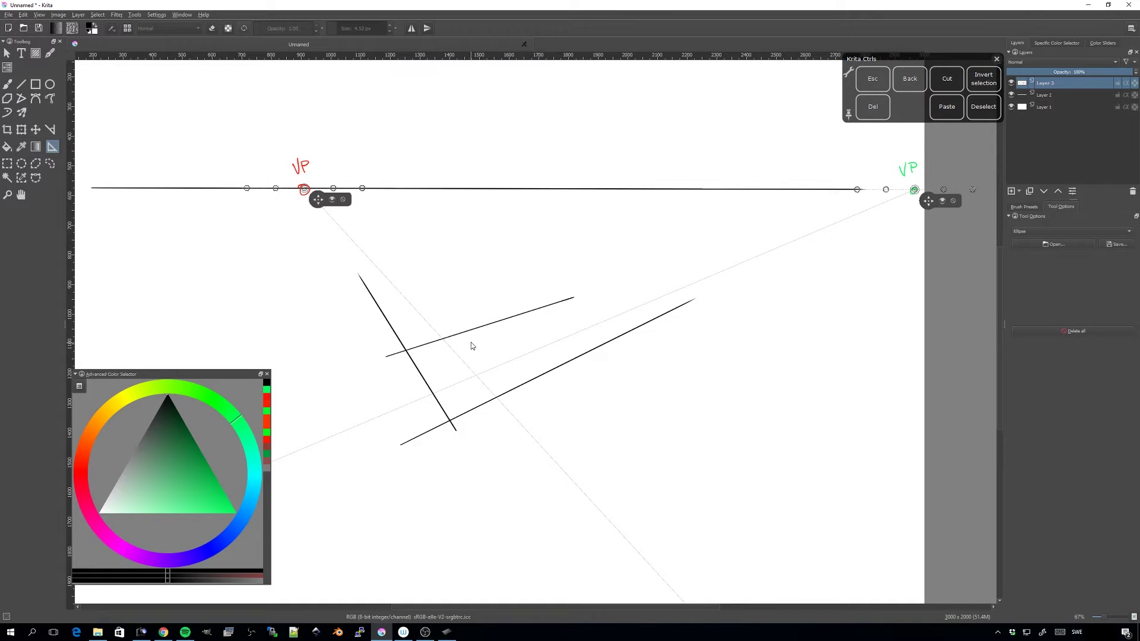
{"action": "left_click_drag", "start_coordinate": [471, 339], "coordinate": [469, 397]}
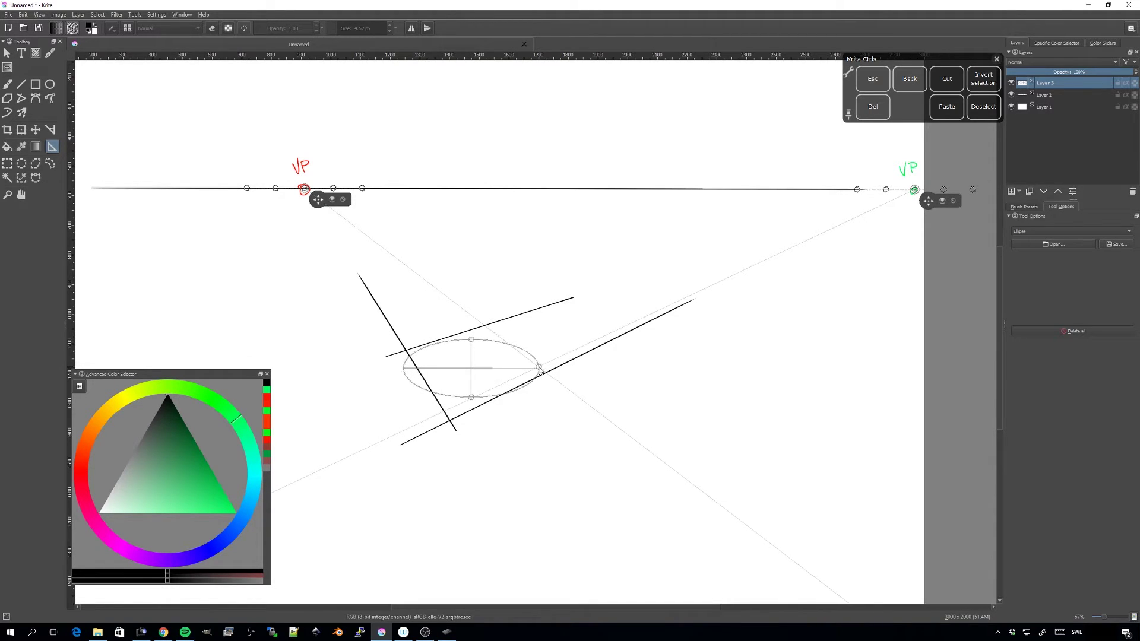
{"action": "left_click", "coordinate": [540, 369]}
- Move the Ellipse assistant and reduce its height so that it touches all three perspective lines
{"action": "left_click_drag", "start_coordinate": [486, 383], "coordinate": [499, 375]}
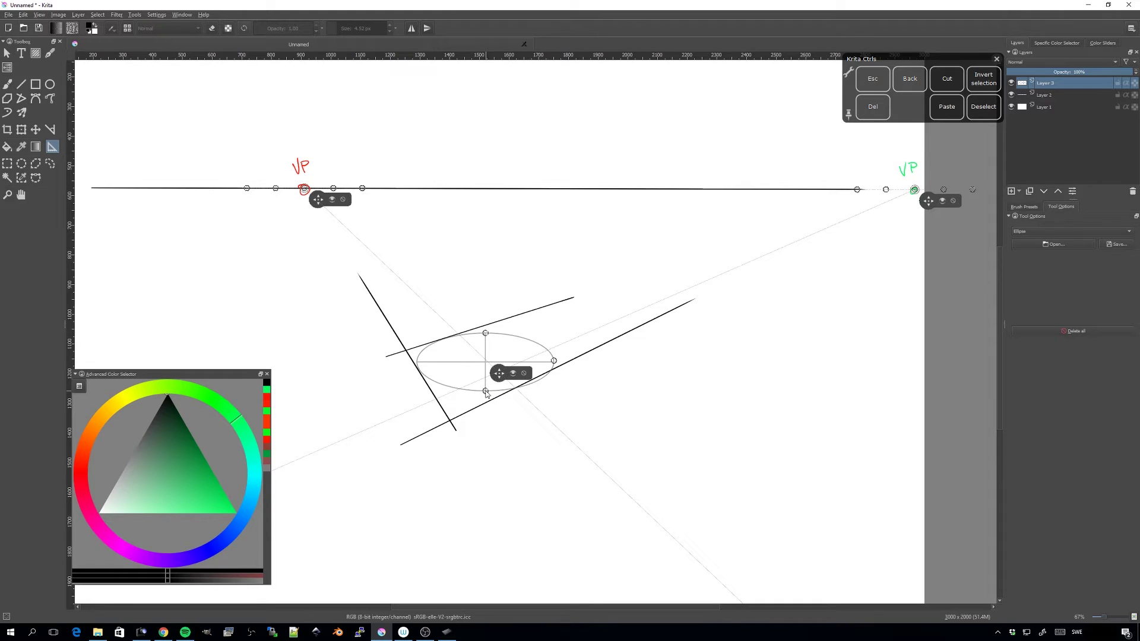
{"action": "left_click_drag", "start_coordinate": [485, 393], "coordinate": [485, 385]}
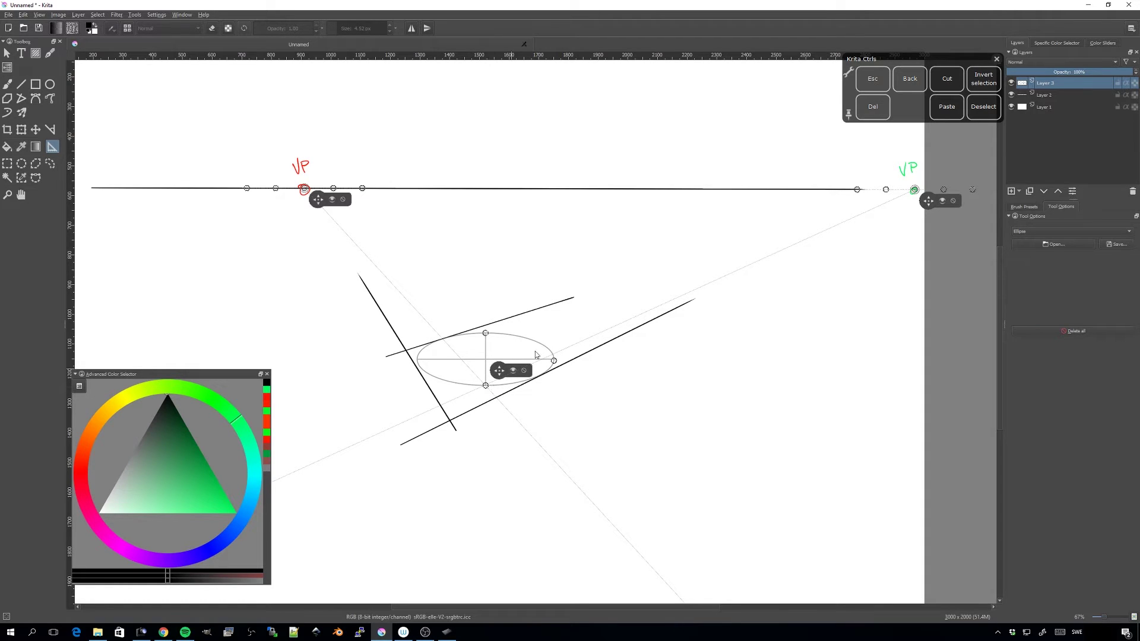
{"action": "left_click_drag", "start_coordinate": [499, 372], "coordinate": [497, 373]}
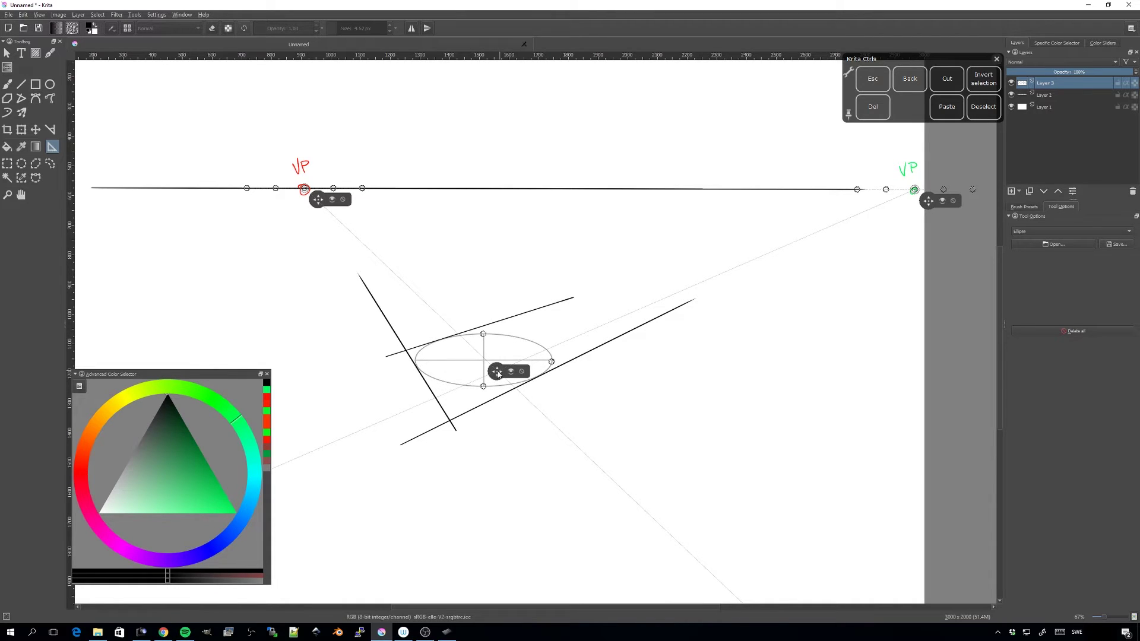
{"action": "left_click_drag", "start_coordinate": [498, 373], "coordinate": [498, 373]}
- Draw a freehand line toward the red vanishing point that touches the ellipse's right side, and turn off snapping to assistants
{"action": "left_click", "coordinate": [8, 85]}
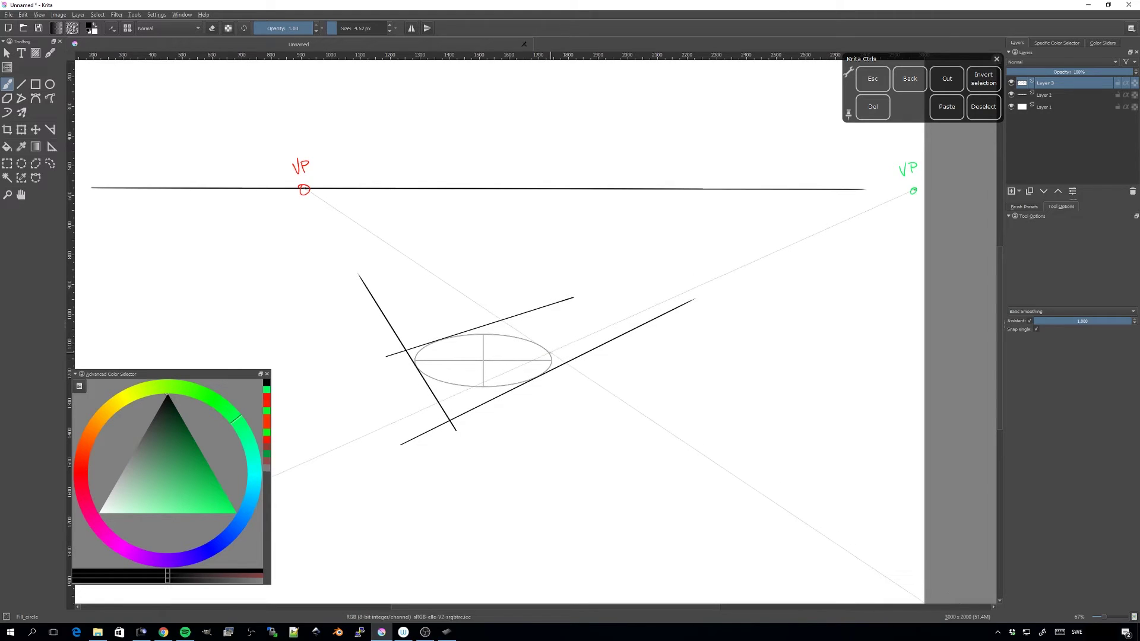
{"action": "left_click_drag", "start_coordinate": [570, 365], "coordinate": [474, 302]}
{"action": "left_click", "coordinate": [1030, 321]}
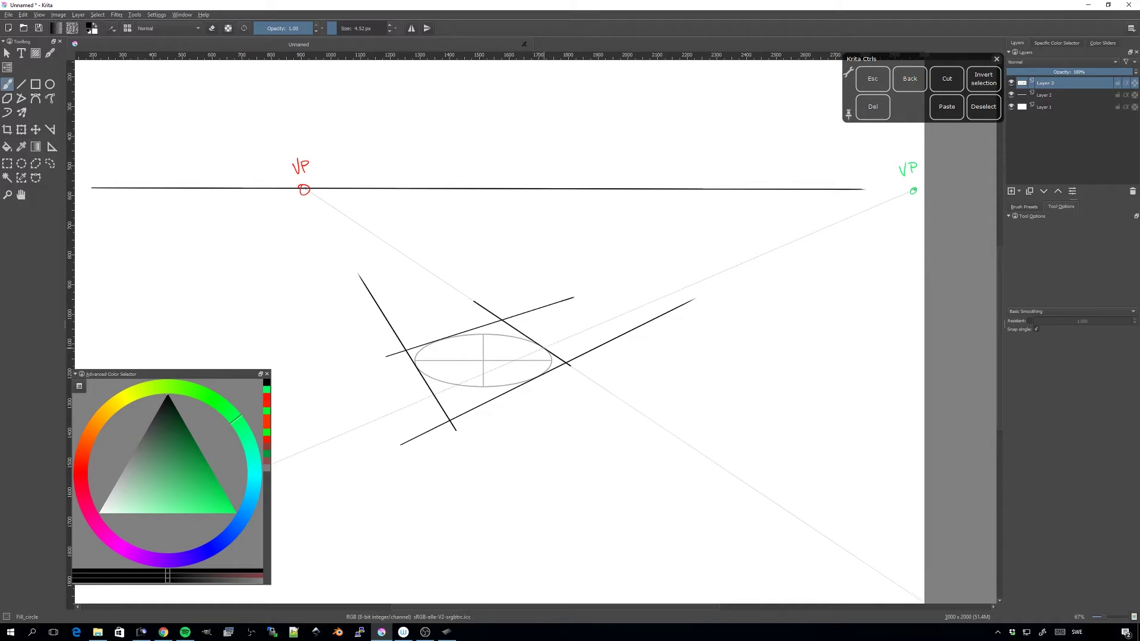
- On a new layer, circle the ellipse's contact points: green on the lines to the red vanishing point, red on those to the green one
{"action": "left_click_drag", "start_coordinate": [206, 502], "coordinate": [239, 516]}
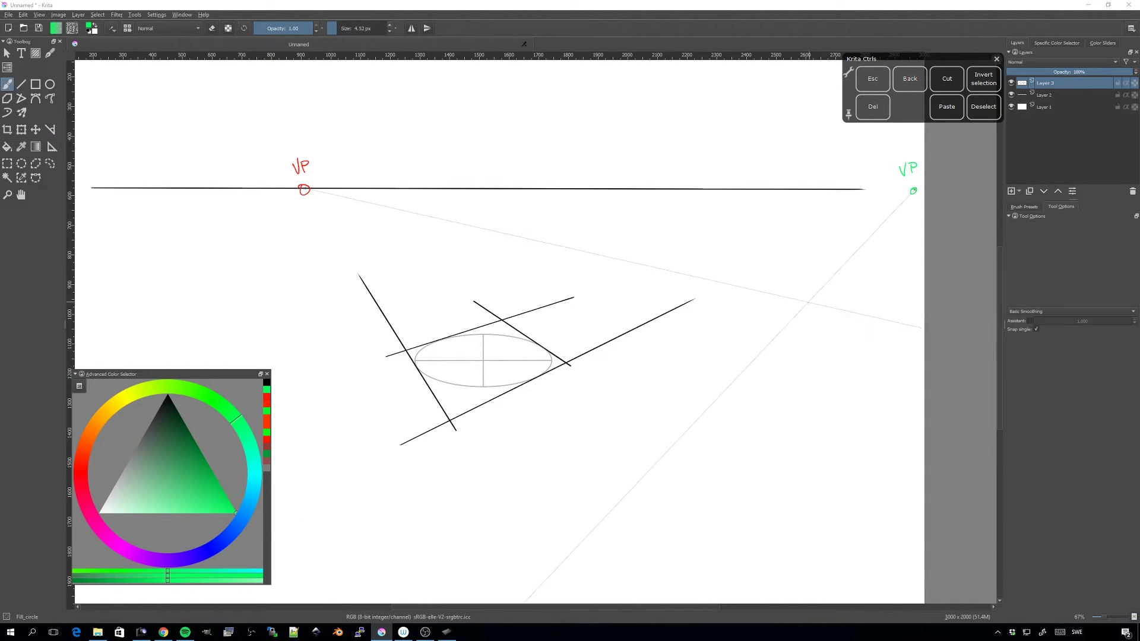
{"action": "left_click", "coordinate": [1010, 193]}
{"action": "left_click_drag", "start_coordinate": [415, 365], "coordinate": [416, 366]}
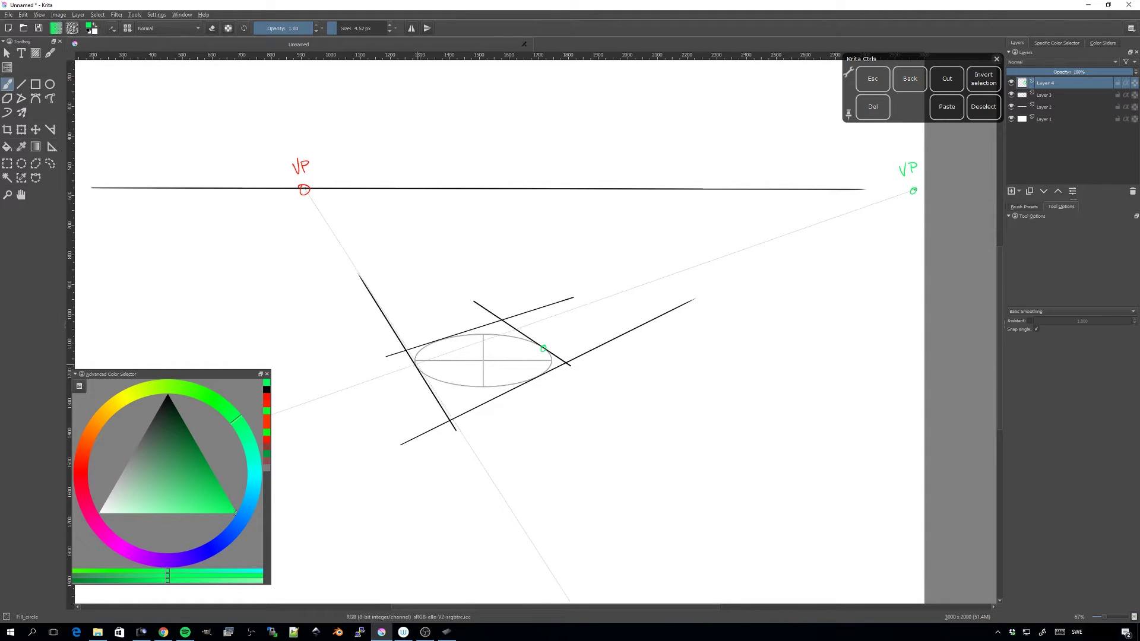
{"action": "left_click", "coordinate": [98, 479]}
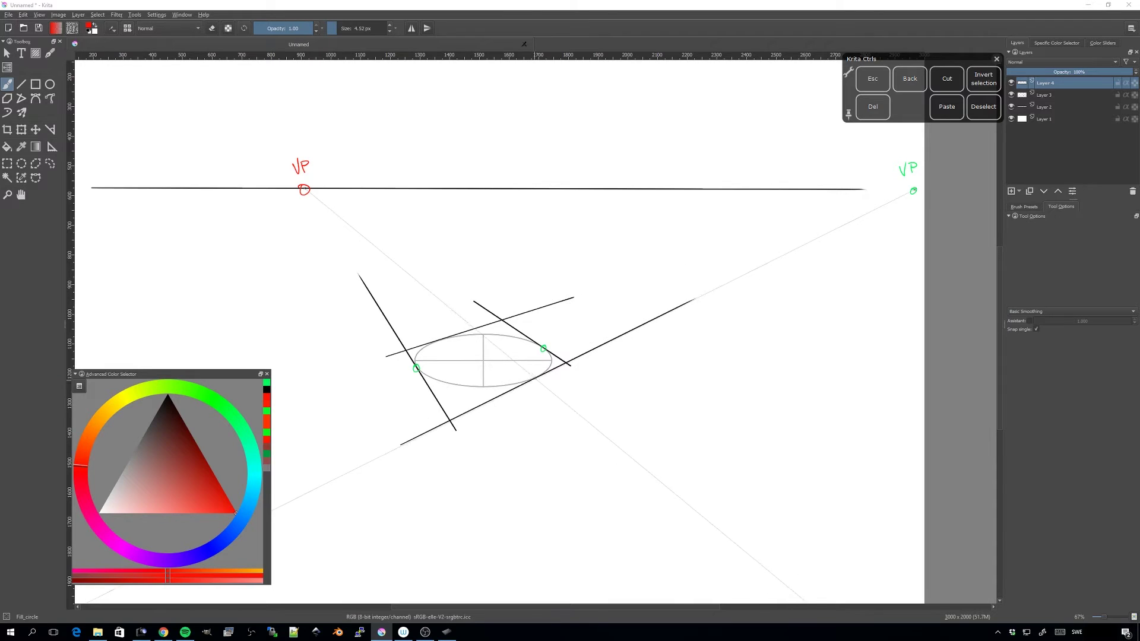
{"action": "left_click_drag", "start_coordinate": [536, 375], "coordinate": [538, 375]}
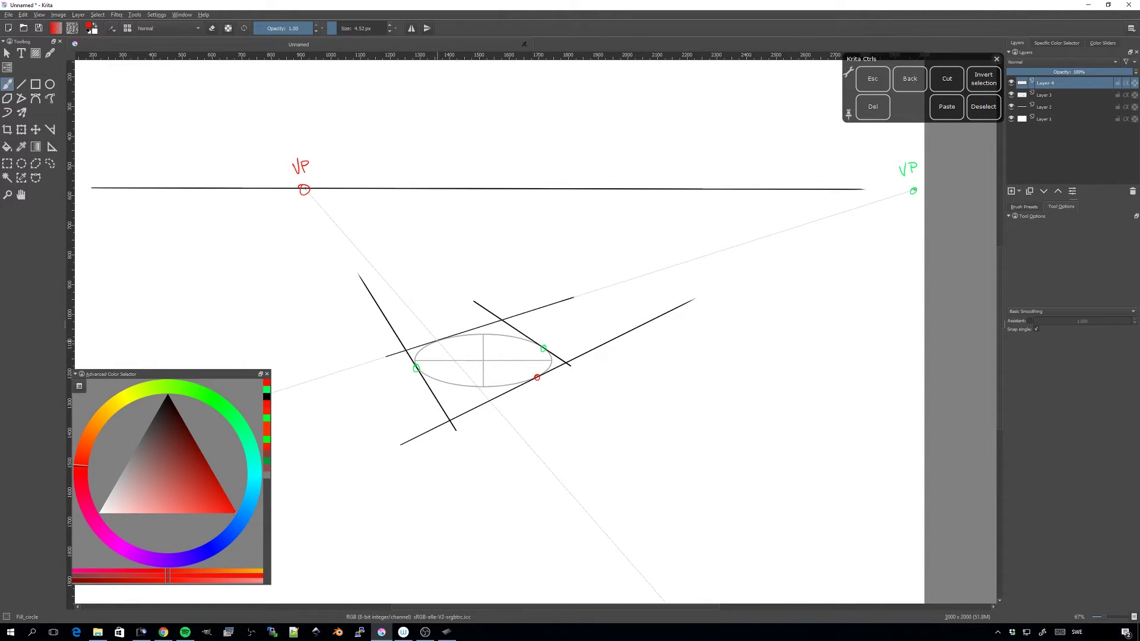
{"action": "left_click_drag", "start_coordinate": [437, 339], "coordinate": [437, 340]}
- Connect the two red circles with a straight red line and the two green circles with a straight green line
{"action": "key", "text": "v"}
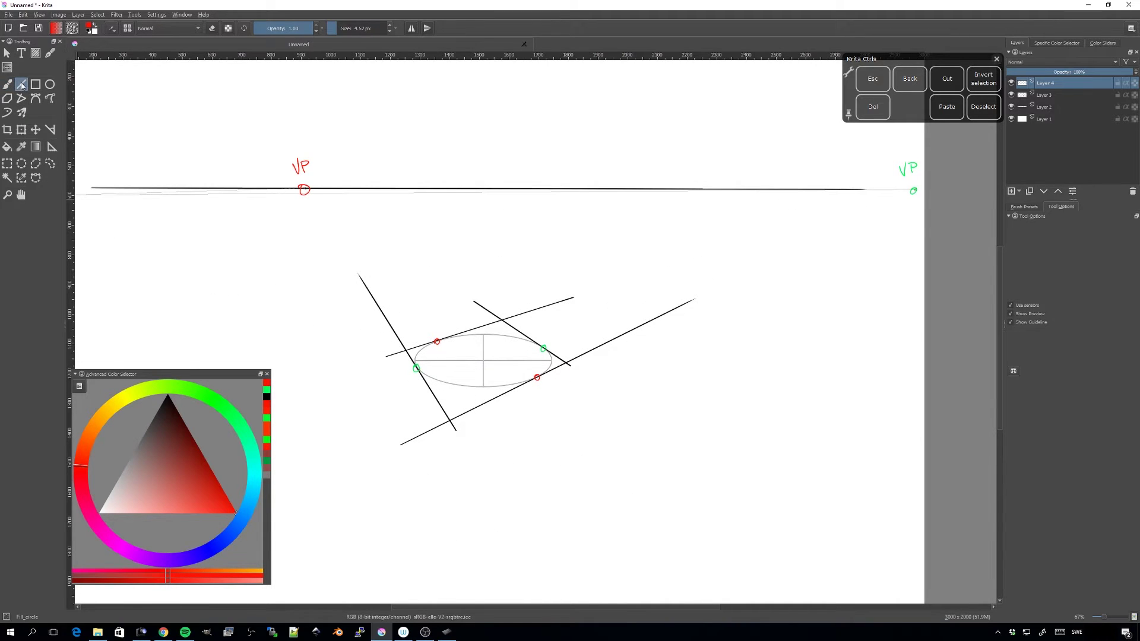
{"action": "left_click_drag", "start_coordinate": [438, 343], "coordinate": [539, 380]}
{"action": "left_click", "coordinate": [233, 418]}
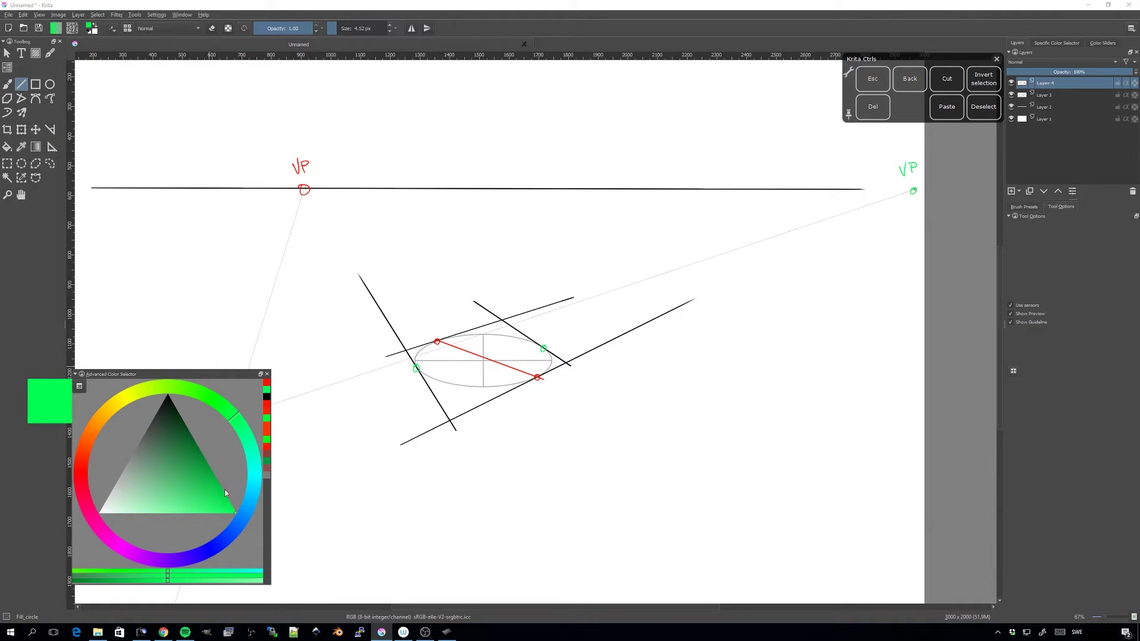
{"action": "left_click_drag", "start_coordinate": [416, 368], "coordinate": [544, 348]}
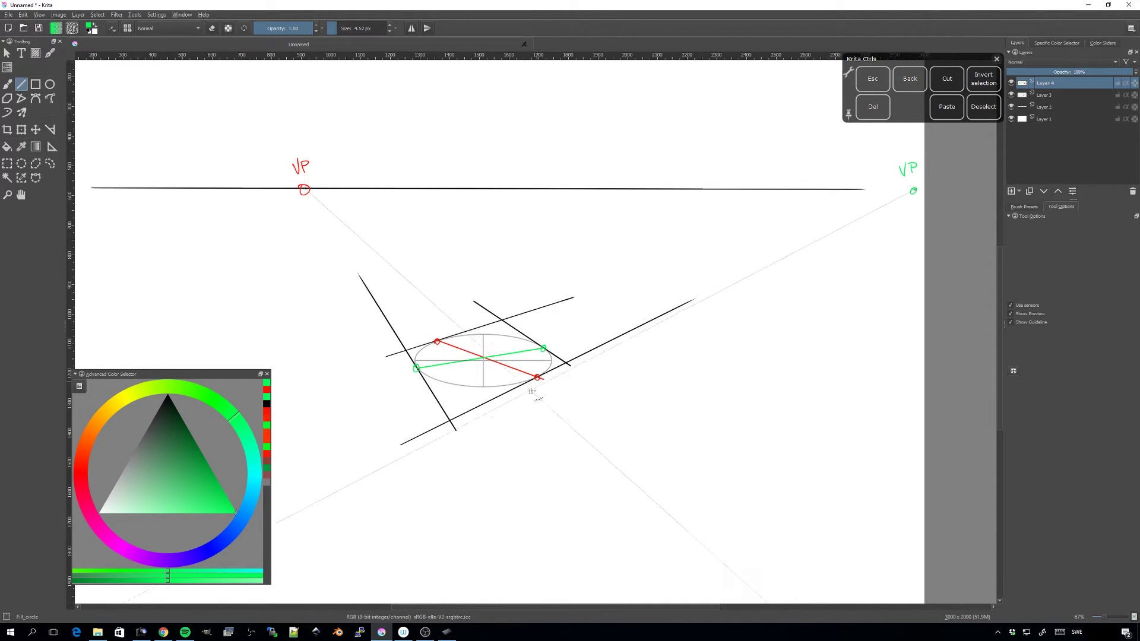
{"action": "scroll", "coordinate": [533, 395], "scroll_direction": "up", "scroll_amount": 1}
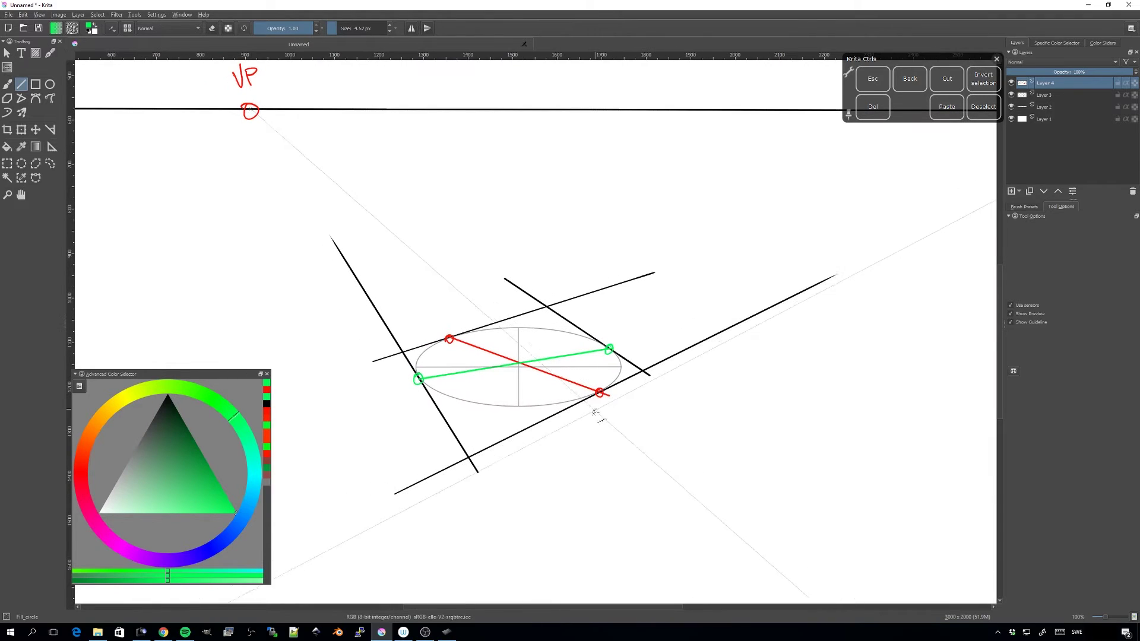
{"action": "left_click_drag", "start_coordinate": [594, 412], "coordinate": [618, 409]}
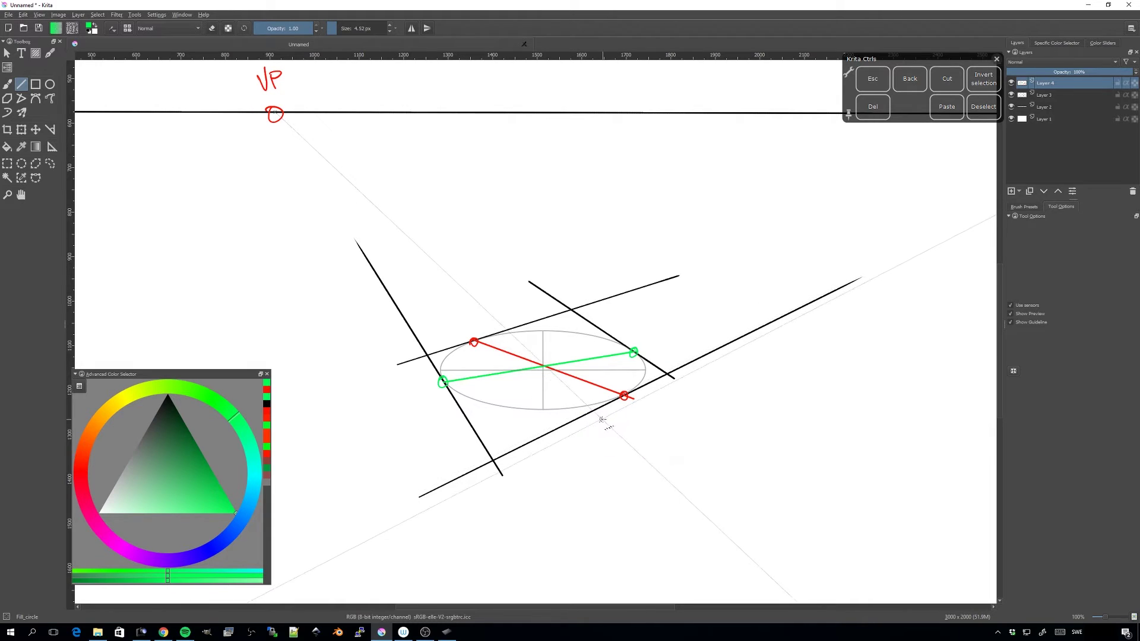
- Undo the connecting lines, the circled contact points, their layer and the line closing the ellipse's right side
{"action": "key", "text": "ctrl+z"}
{"action": "key", "text": "ctrl+z"}
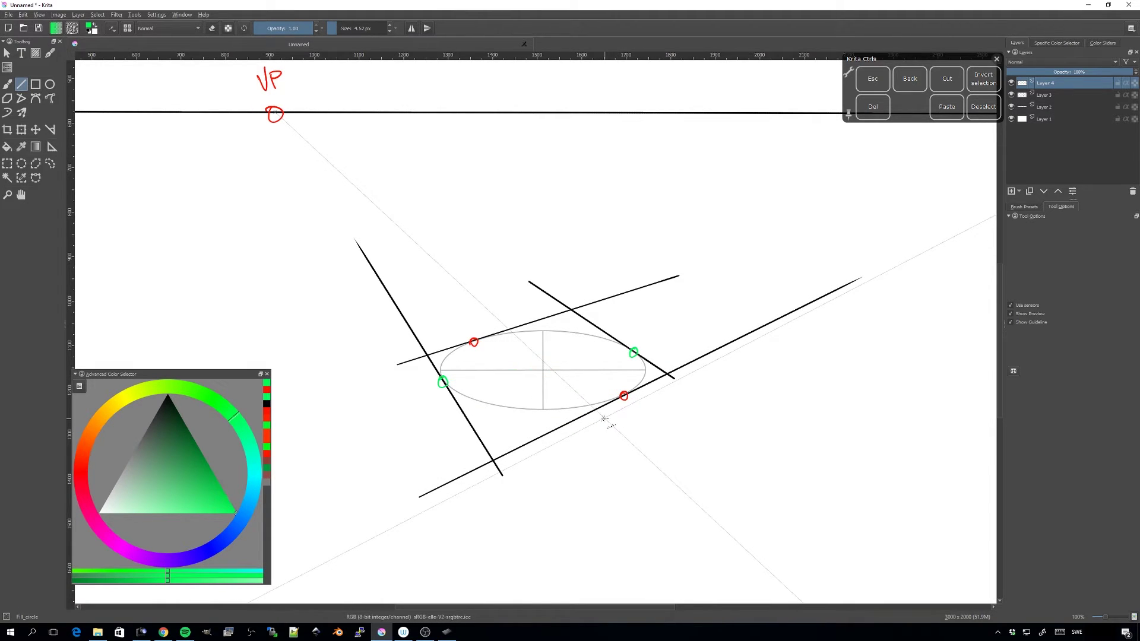
{"action": "key", "text": "ctrl+z"}
{"action": "key", "text": "ctrl+z"}
{"action": "key", "text": "ctrl+z"}
{"action": "key", "text": "ctrl+z"}
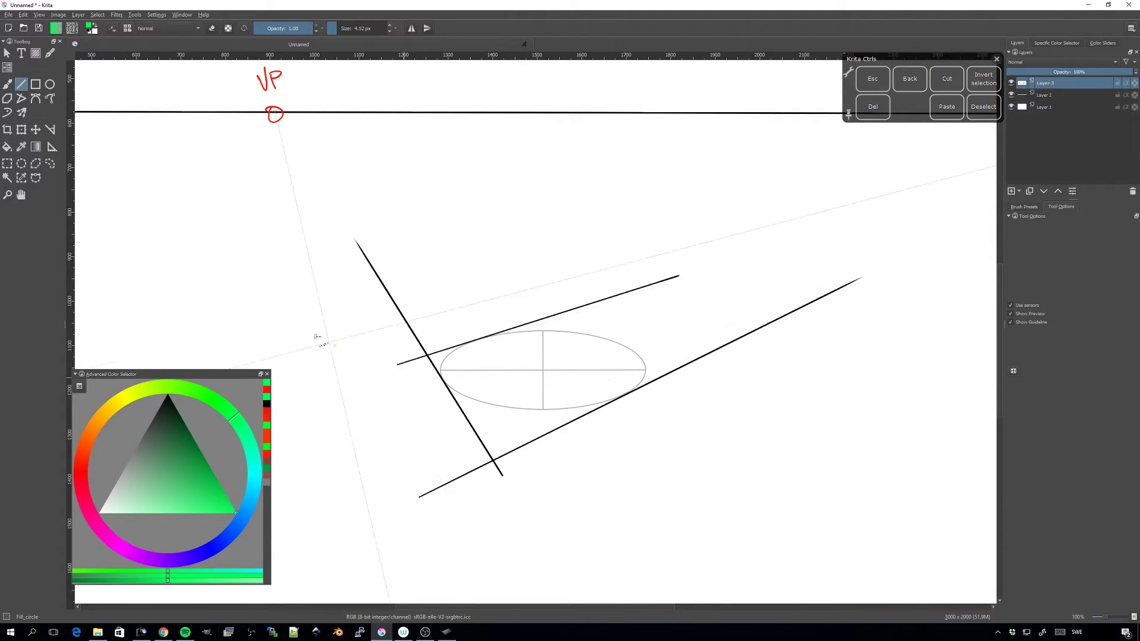
- Add a new layer with its opacity at 46% and select the freehand brush with a red colour
{"action": "left_click", "coordinate": [52, 147]}
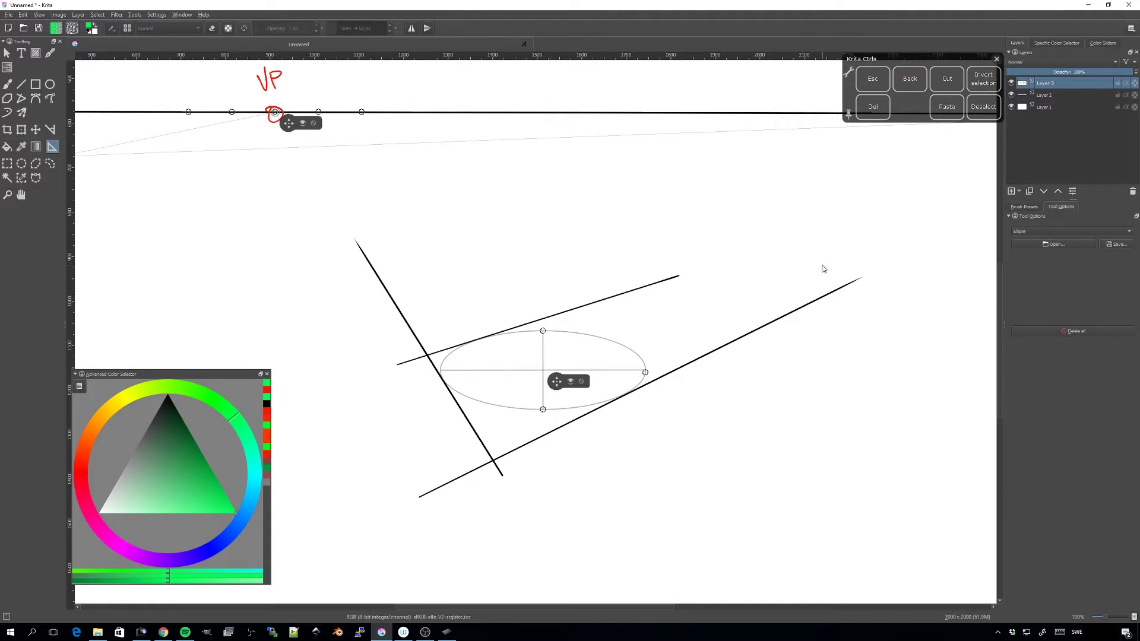
{"action": "left_click", "coordinate": [1011, 192]}
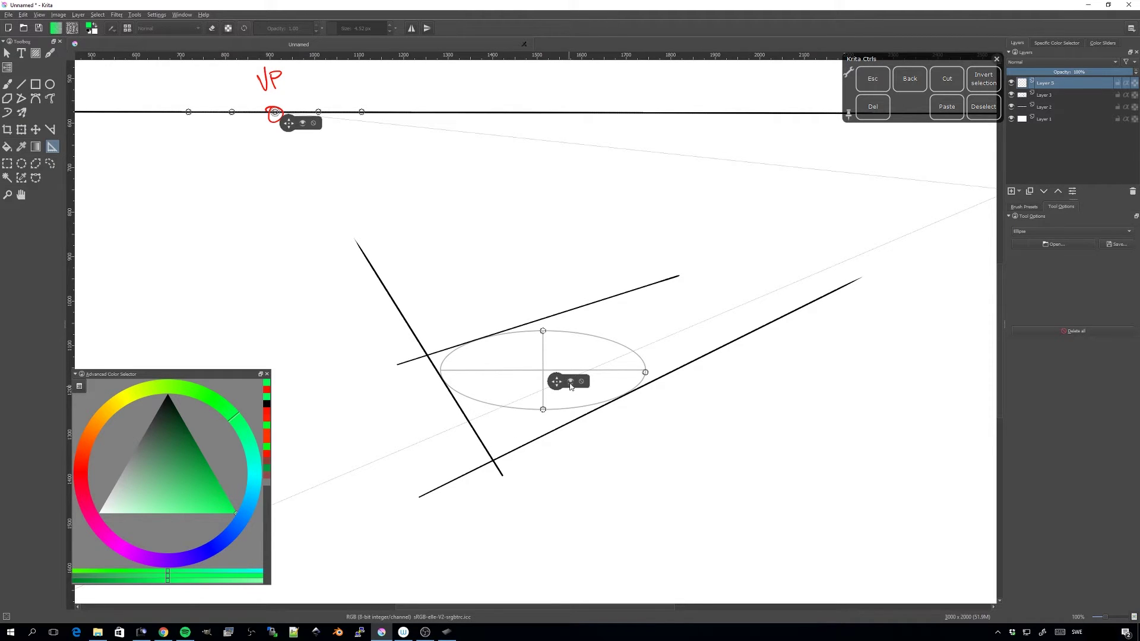
{"action": "left_click", "coordinate": [9, 85]}
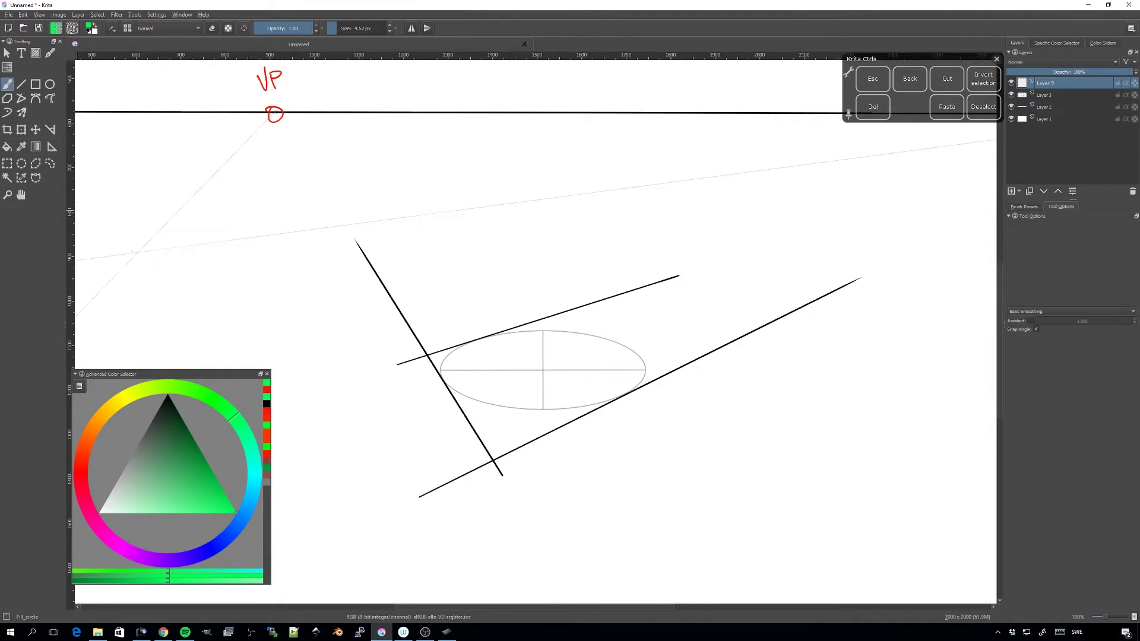
{"action": "left_click", "coordinate": [83, 466]}
{"action": "left_click", "coordinate": [1069, 71]}
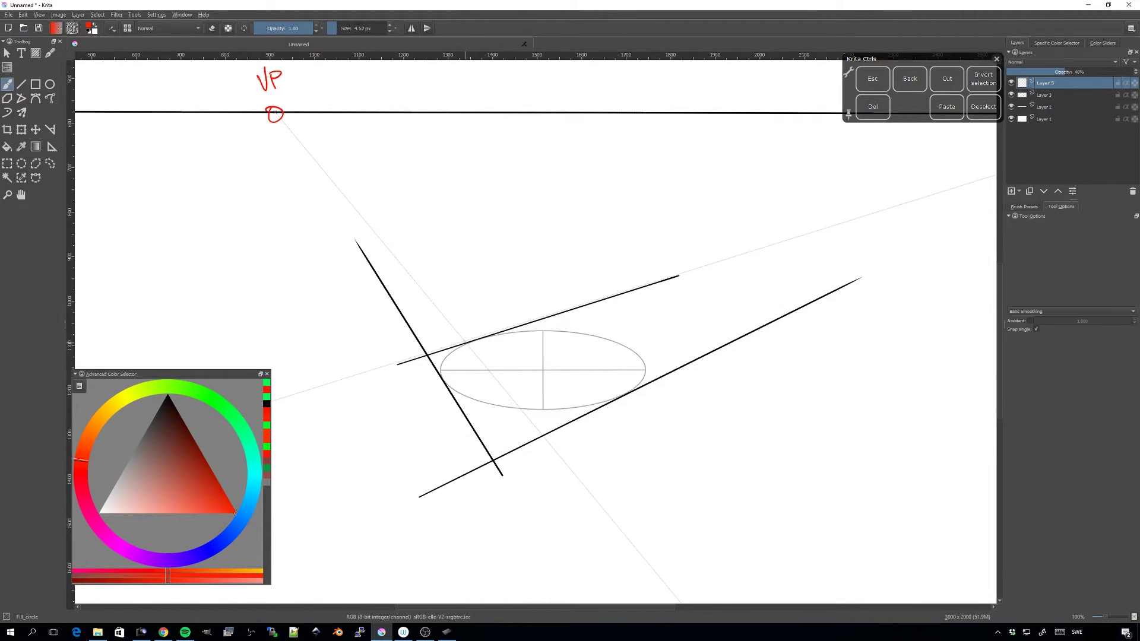
- Undo the unsnapped red test stroke across the ellipse and turn on snapping to assistants
{"action": "left_click_drag", "start_coordinate": [456, 339], "coordinate": [521, 412]}
{"action": "key", "text": "ctrl+z"}
{"action": "left_click", "coordinate": [1028, 322]}
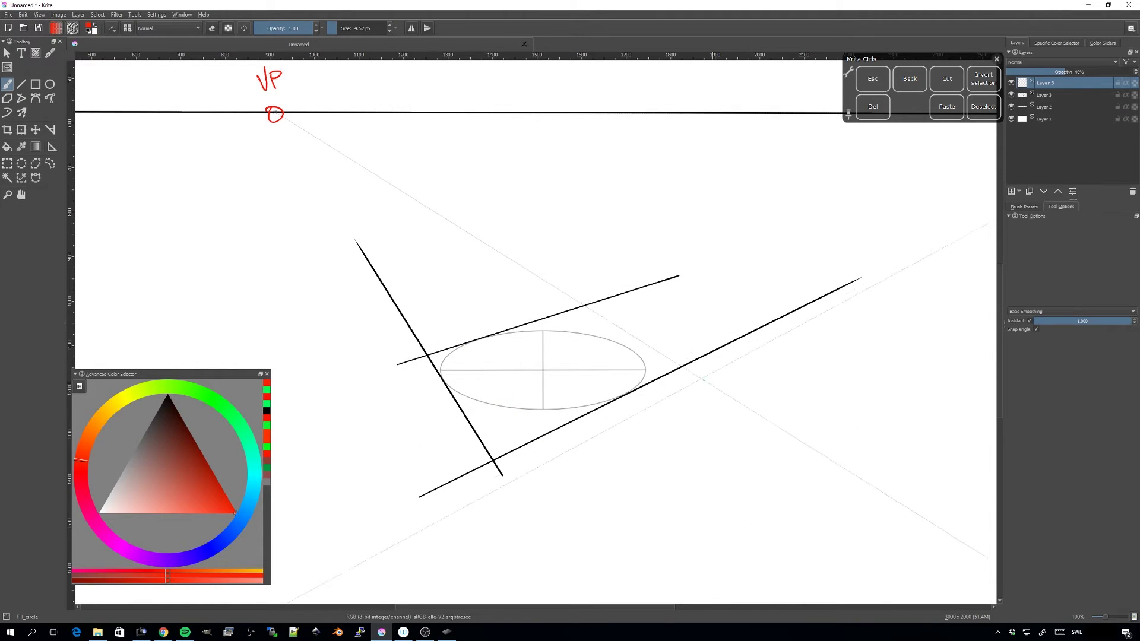
- Set the brush size to 1.74 px and draw a series of thin red lines across the ellipse, converging on the red vanishing point
{"action": "left_click_drag", "start_coordinate": [337, 27], "coordinate": [333, 27]}
{"action": "left_click_drag", "start_coordinate": [484, 383], "coordinate": [556, 478]}
{"action": "left_click_drag", "start_coordinate": [458, 334], "coordinate": [570, 469]}
{"action": "mouse_move", "coordinate": [478, 324]}
{"action": "left_mouse_down"}
{"action": "mouse_move", "coordinate": [597, 449]}
{"action": "mouse_move", "coordinate": [626, 433]}
{"action": "left_mouse_up"}
{"action": "mouse_move", "coordinate": [521, 307]}
{"action": "left_mouse_down"}
{"action": "mouse_move", "coordinate": [651, 412]}
{"action": "mouse_move", "coordinate": [671, 399]}
{"action": "mouse_move", "coordinate": [601, 391]}
{"action": "mouse_move", "coordinate": [649, 431]}
{"action": "left_mouse_up"}
{"action": "mouse_move", "coordinate": [486, 318]}
{"action": "left_mouse_down"}
{"action": "mouse_move", "coordinate": [609, 438]}
{"action": "mouse_move", "coordinate": [545, 416]}
{"action": "mouse_move", "coordinate": [581, 451]}
{"action": "left_mouse_up"}
{"action": "mouse_move", "coordinate": [445, 344]}
{"action": "left_mouse_down"}
{"action": "mouse_move", "coordinate": [527, 456]}
{"action": "mouse_move", "coordinate": [521, 469]}
{"action": "left_mouse_up"}
{"action": "mouse_move", "coordinate": [566, 304]}
{"action": "left_mouse_down"}
{"action": "mouse_move", "coordinate": [693, 387]}
{"action": "mouse_move", "coordinate": [700, 369]}
{"action": "left_mouse_up"}
{"action": "left_click_drag", "start_coordinate": [560, 307], "coordinate": [689, 395]}
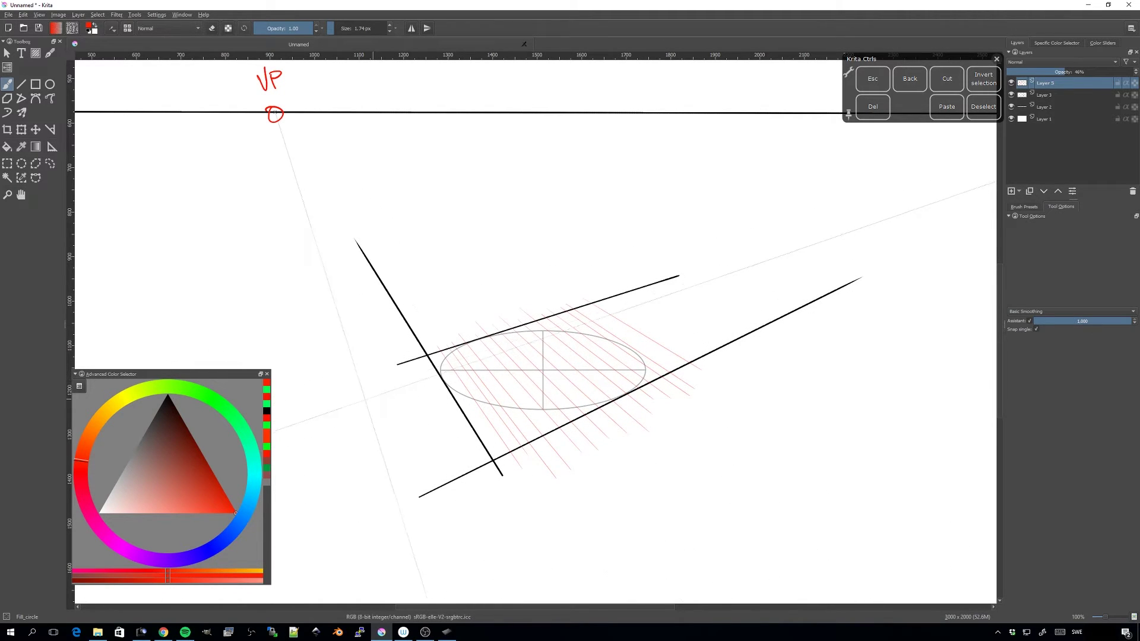
- Change the colour to green and draw thin lines across the ellipse, converging on the green vanishing point to complete the grid
{"action": "left_click", "coordinate": [219, 405]}
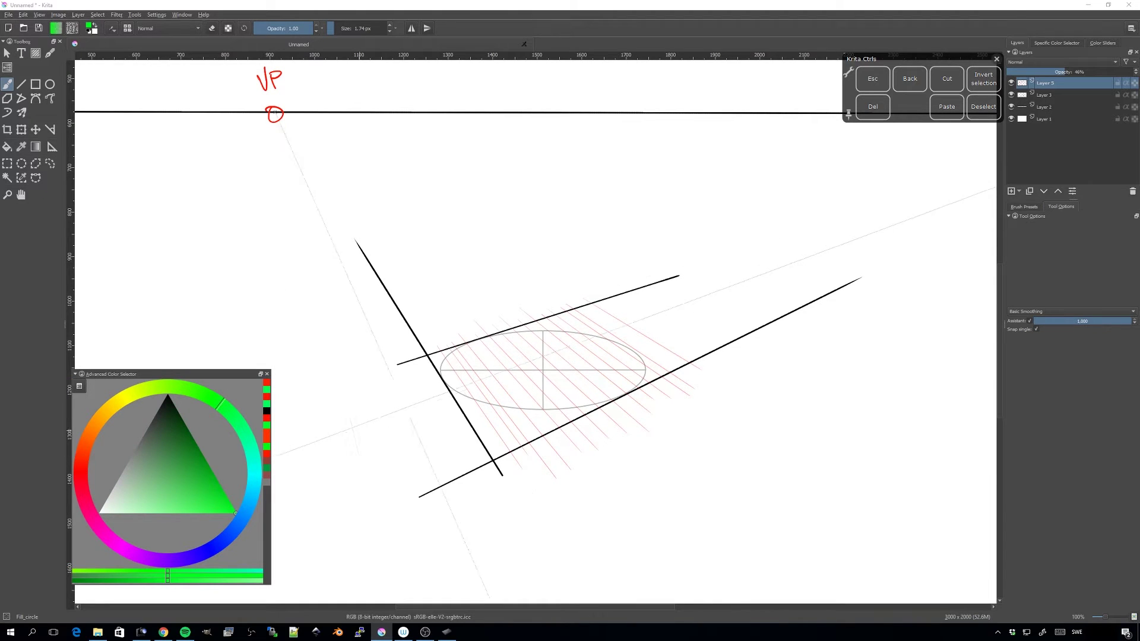
{"action": "left_click_drag", "start_coordinate": [419, 370], "coordinate": [657, 302]}
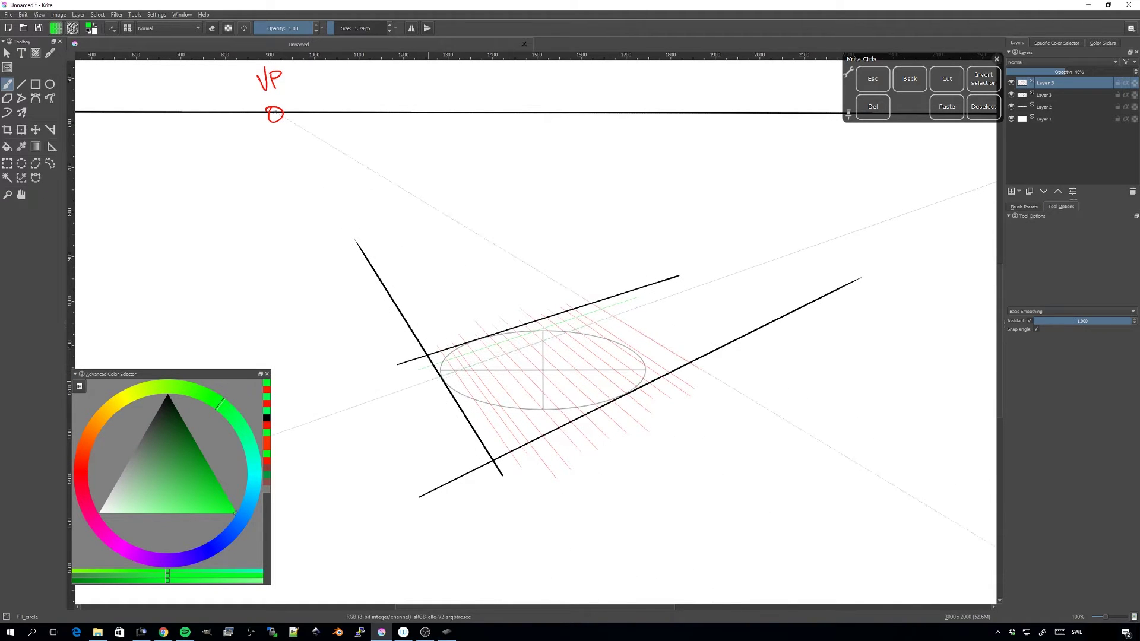
{"action": "left_click_drag", "start_coordinate": [423, 396], "coordinate": [674, 313]}
{"action": "mouse_move", "coordinate": [441, 419]}
{"action": "left_mouse_down"}
{"action": "mouse_move", "coordinate": [692, 317]}
{"action": "mouse_move", "coordinate": [697, 325]}
{"action": "left_mouse_up"}
{"action": "left_click_drag", "start_coordinate": [459, 444], "coordinate": [719, 338]}
- Change the brush colour to black and turn off snapping to assistants for the freehand brush
{"action": "left_click_drag", "start_coordinate": [171, 430], "coordinate": [167, 394]}
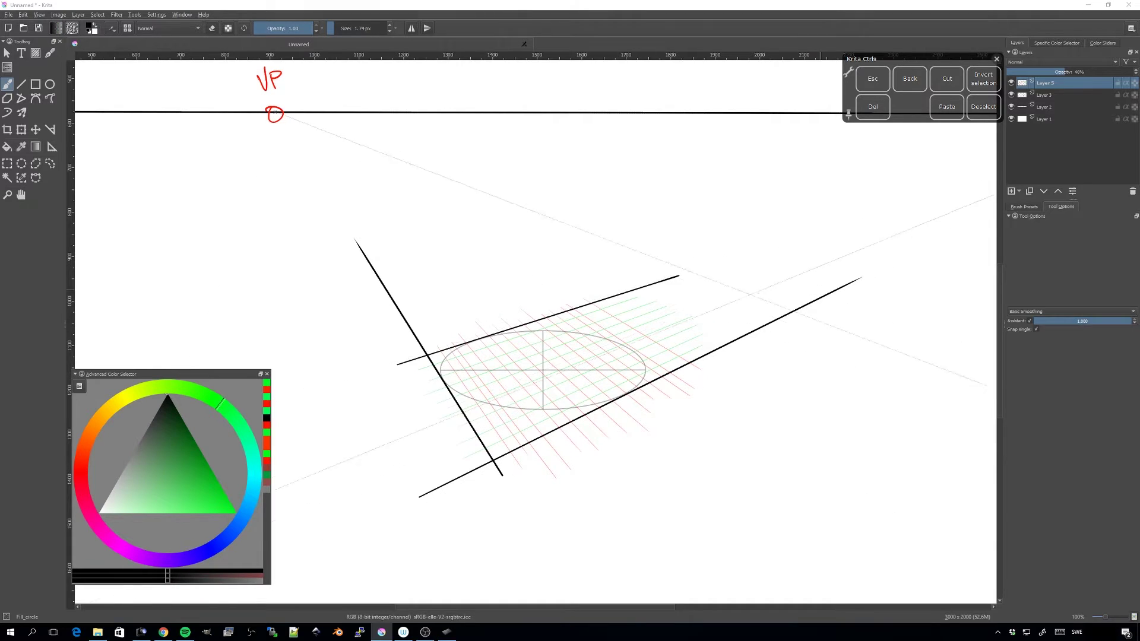
{"action": "left_click", "coordinate": [52, 146]}
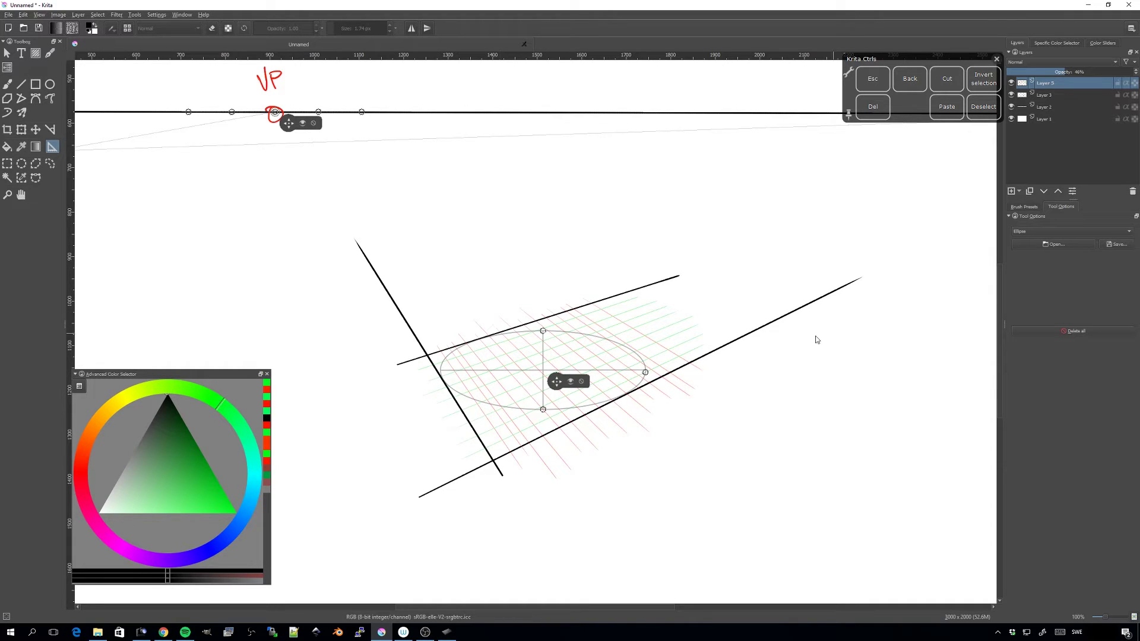
{"action": "key", "text": "b"}
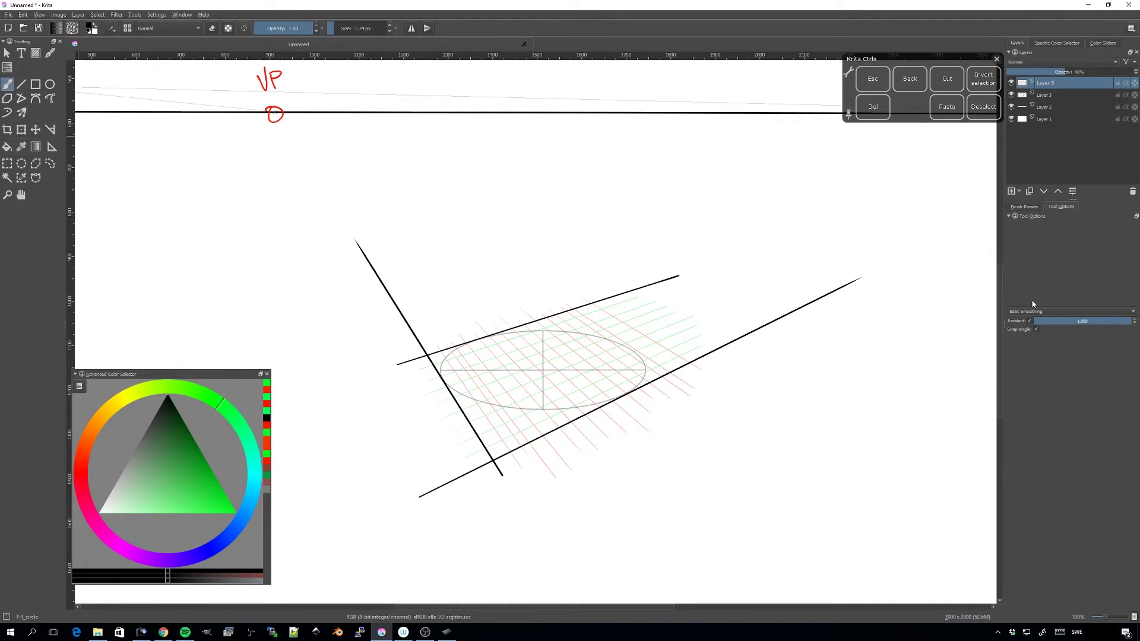
{"action": "left_click", "coordinate": [1030, 323]}
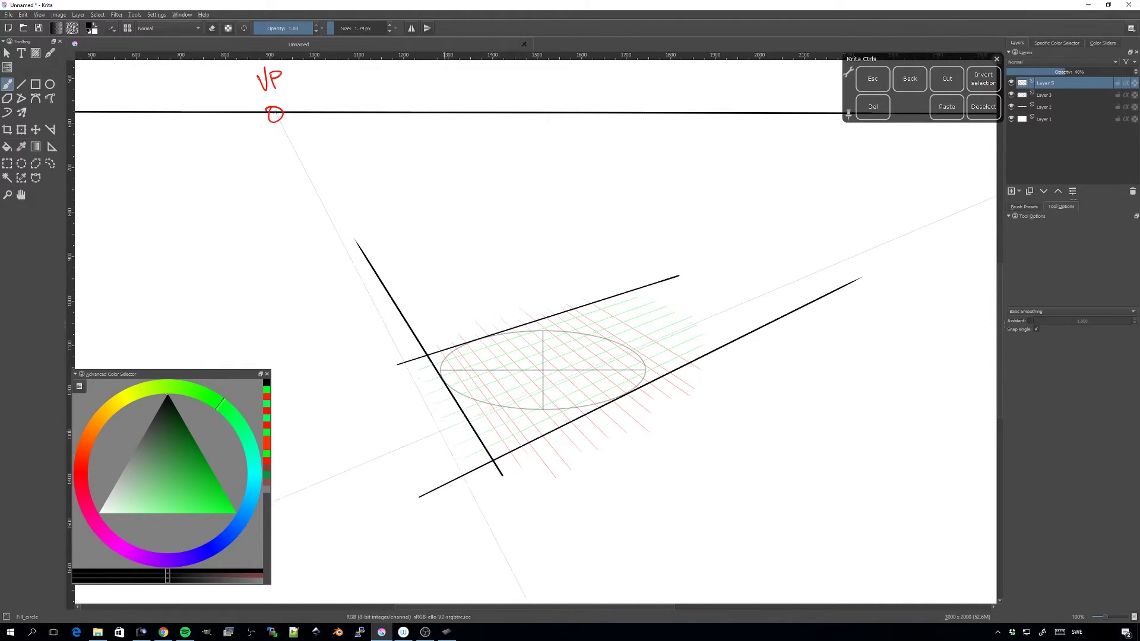
- On a new layer, circle the ellipse's left contact point in green and draw a curved arrow down along the left line
{"action": "left_click", "coordinate": [236, 513]}
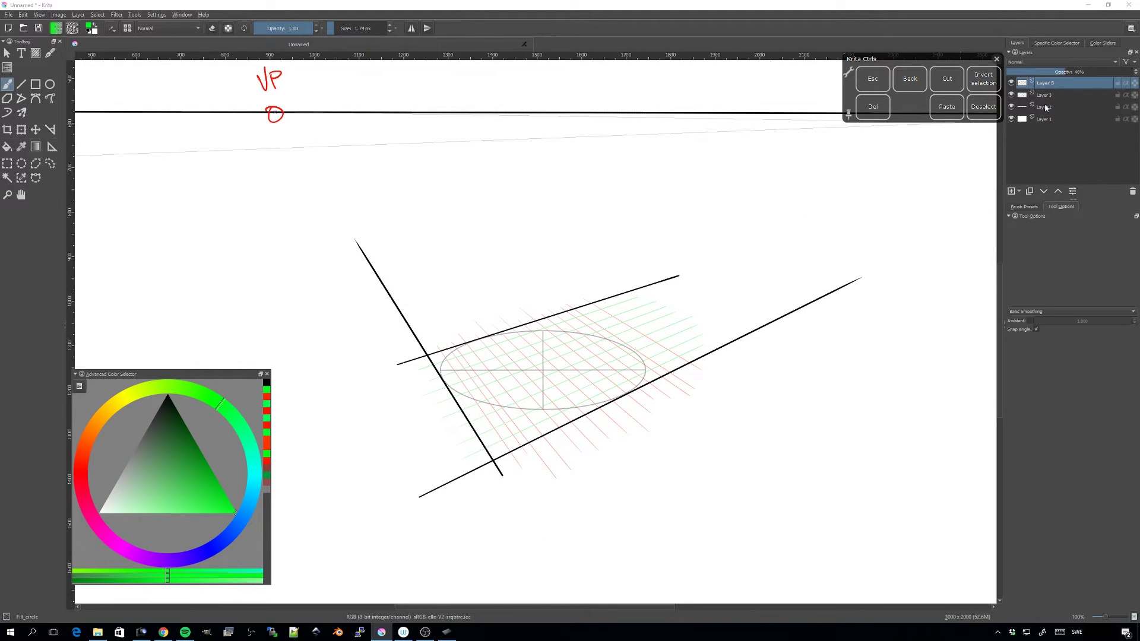
{"action": "left_click", "coordinate": [1011, 191]}
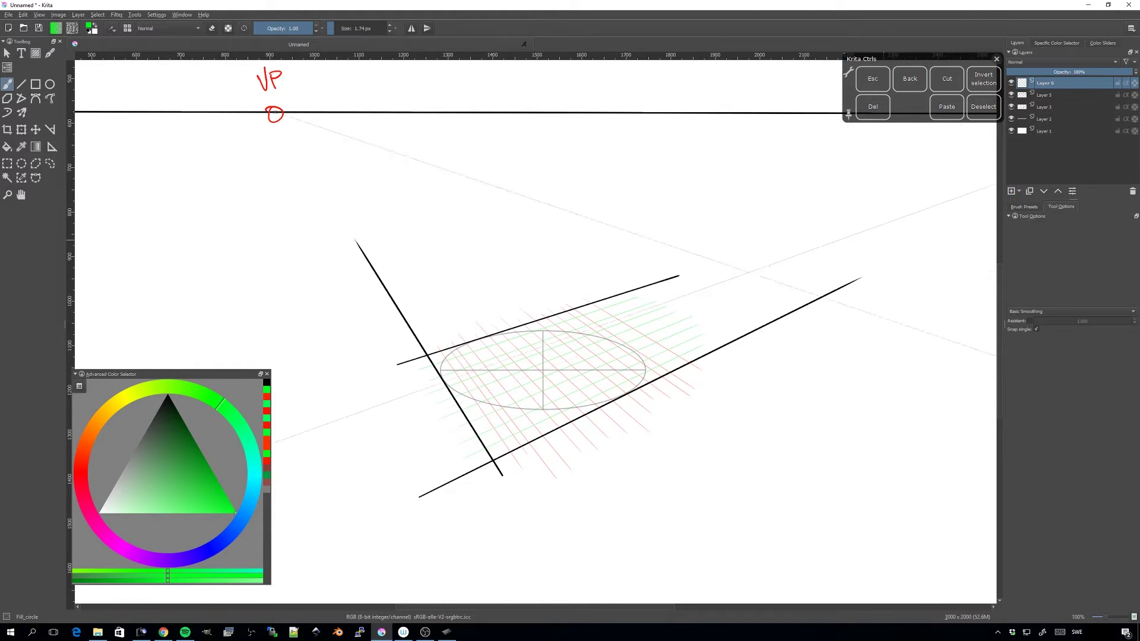
{"action": "left_click_drag", "start_coordinate": [444, 378], "coordinate": [448, 409]}
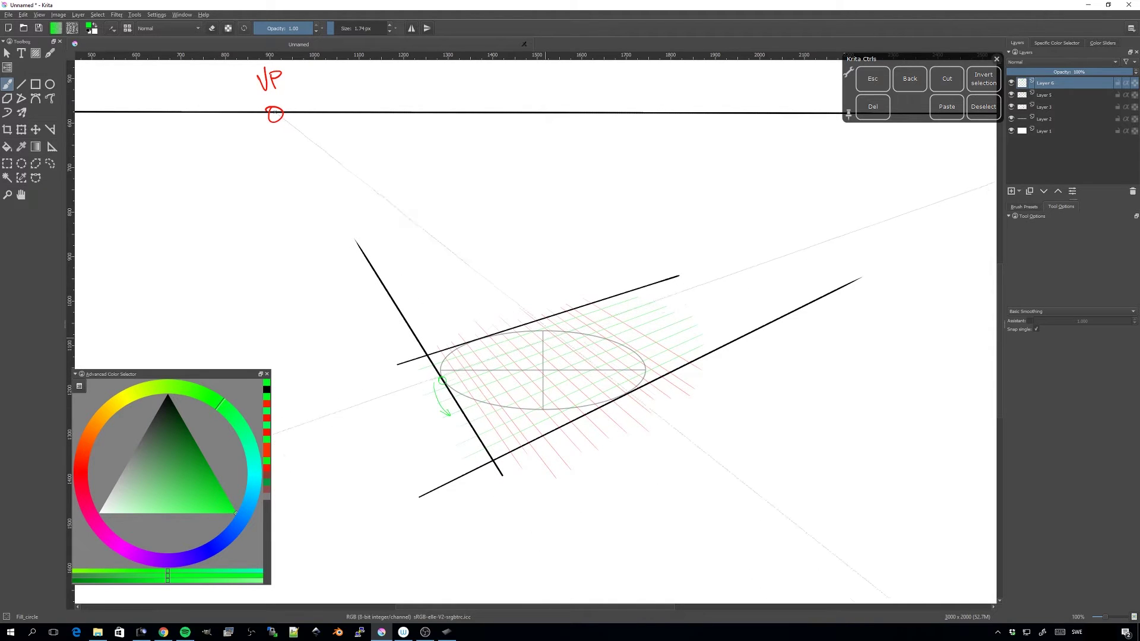
- Circle the ellipse's upper-right contact point in green and the lower-right one in red, adding a curved arrow to each
{"action": "left_click_drag", "start_coordinate": [634, 349], "coordinate": [628, 339]}
{"action": "left_click_drag", "start_coordinate": [616, 334], "coordinate": [616, 335]}
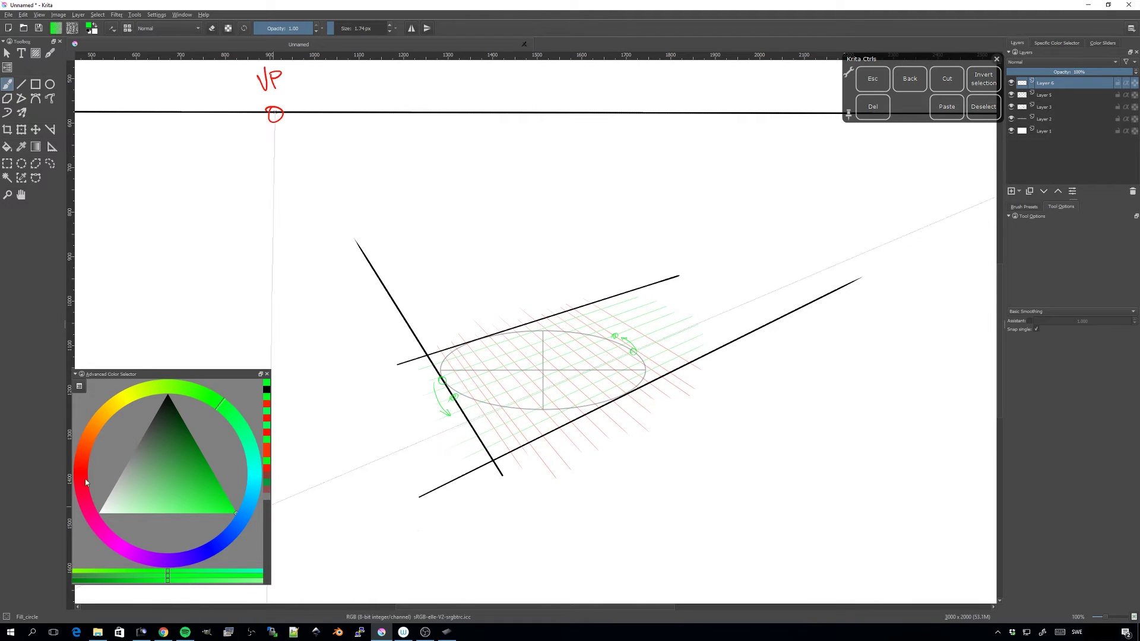
{"action": "left_click", "coordinate": [94, 475]}
{"action": "left_click", "coordinate": [223, 505]}
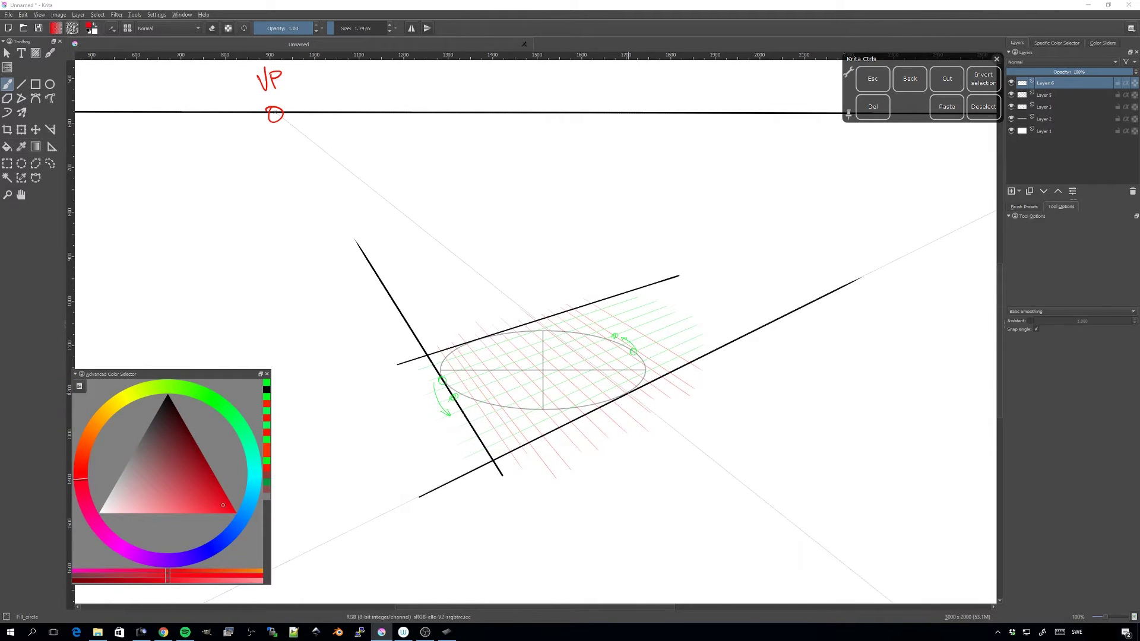
{"action": "left_click_drag", "start_coordinate": [627, 391], "coordinate": [612, 419]}
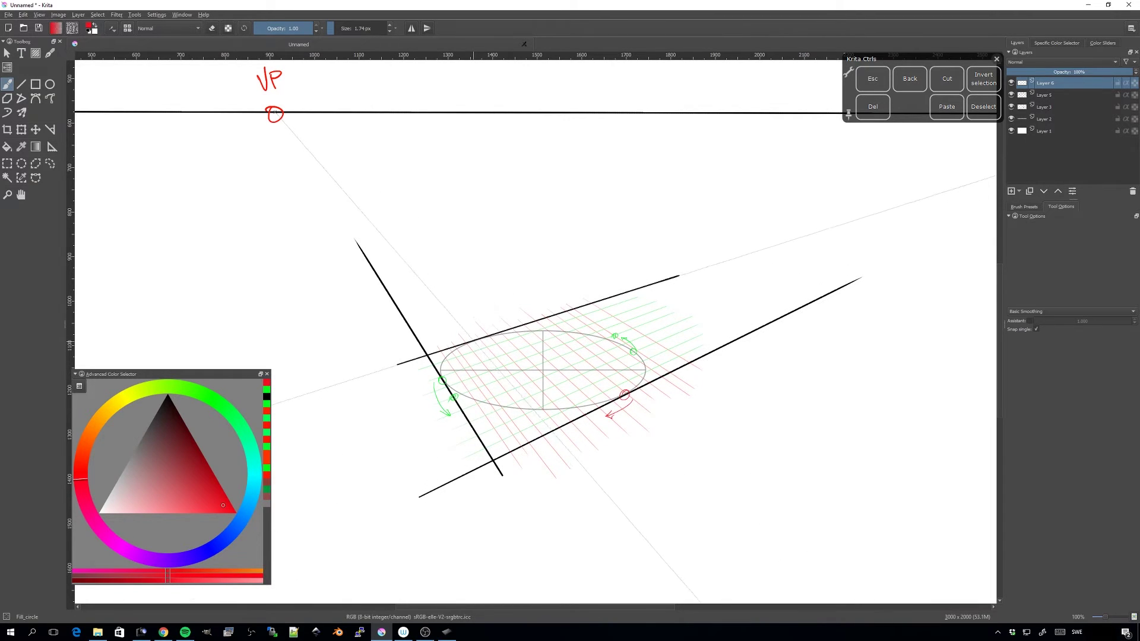
- Add red annotation marks at the ellipse's upper-left contact point and around the ends of its two axes
{"action": "left_click_drag", "start_coordinate": [475, 339], "coordinate": [503, 326]}
{"action": "left_click_drag", "start_coordinate": [543, 409], "coordinate": [545, 417]}
{"action": "left_click_drag", "start_coordinate": [543, 339], "coordinate": [546, 327]}
{"action": "left_click_drag", "start_coordinate": [634, 371], "coordinate": [626, 377]}
{"action": "left_click_drag", "start_coordinate": [441, 372], "coordinate": [458, 377]}
- Undo all the green and red annotation strokes drawn on the top layer
{"action": "key", "text": "ctrl+z"}
{"action": "key", "text": "ctrl+z"}
{"action": "key", "text": "ctrl+z"}
{"action": "key", "text": "ctrl+z"}
{"action": "key", "text": "ctrl+z"}
{"action": "key", "text": "ctrl+z"}
{"action": "key", "text": "ctrl+z"}
{"action": "key", "text": "ctrl+z"}
{"action": "key", "text": "ctrl+z"}
{"action": "key", "text": "ctrl+z"}
{"action": "key", "text": "ctrl+z"}
{"action": "key", "text": "ctrl+z"}
- Reshape the ellipse assistant by lowering its bottom handle, shortening its width and shifting it down and left inside the perspective lines
{"action": "left_click", "coordinate": [53, 148]}
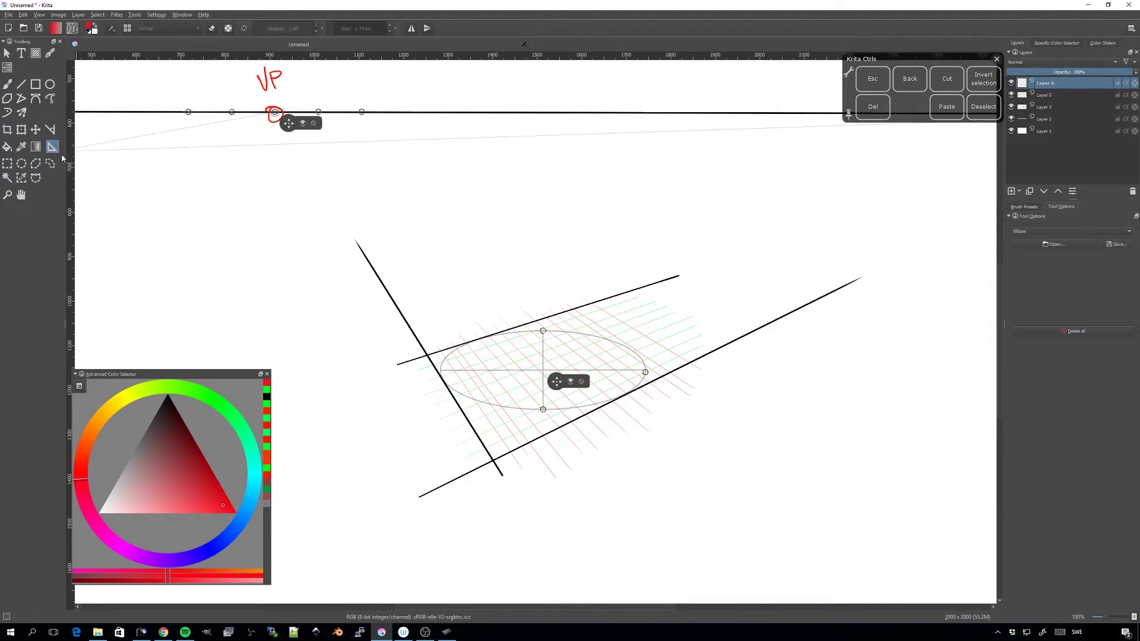
{"action": "left_click_drag", "start_coordinate": [544, 413], "coordinate": [543, 421]}
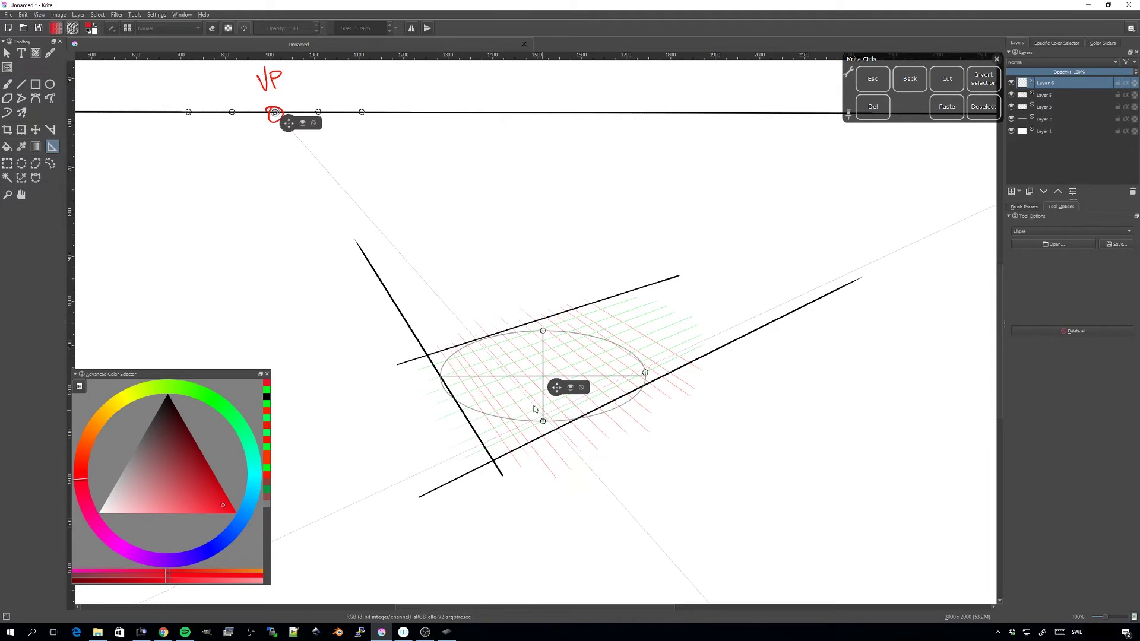
{"action": "left_click_drag", "start_coordinate": [645, 373], "coordinate": [629, 373]}
{"action": "left_click_drag", "start_coordinate": [557, 391], "coordinate": [534, 428]}
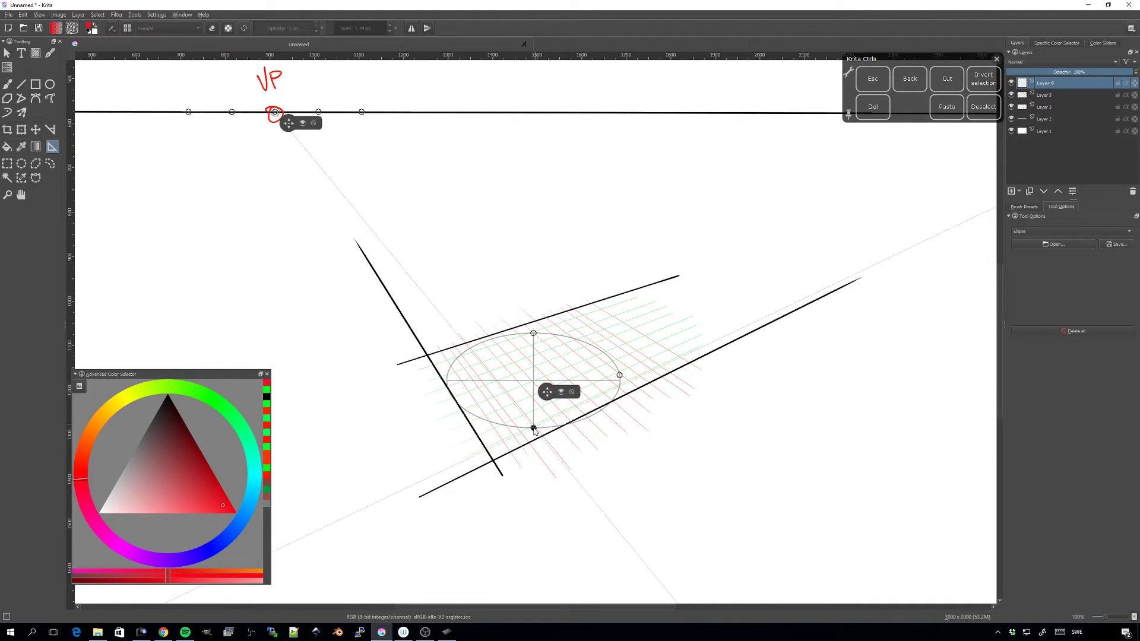
{"action": "left_click_drag", "start_coordinate": [621, 379], "coordinate": [614, 375]}
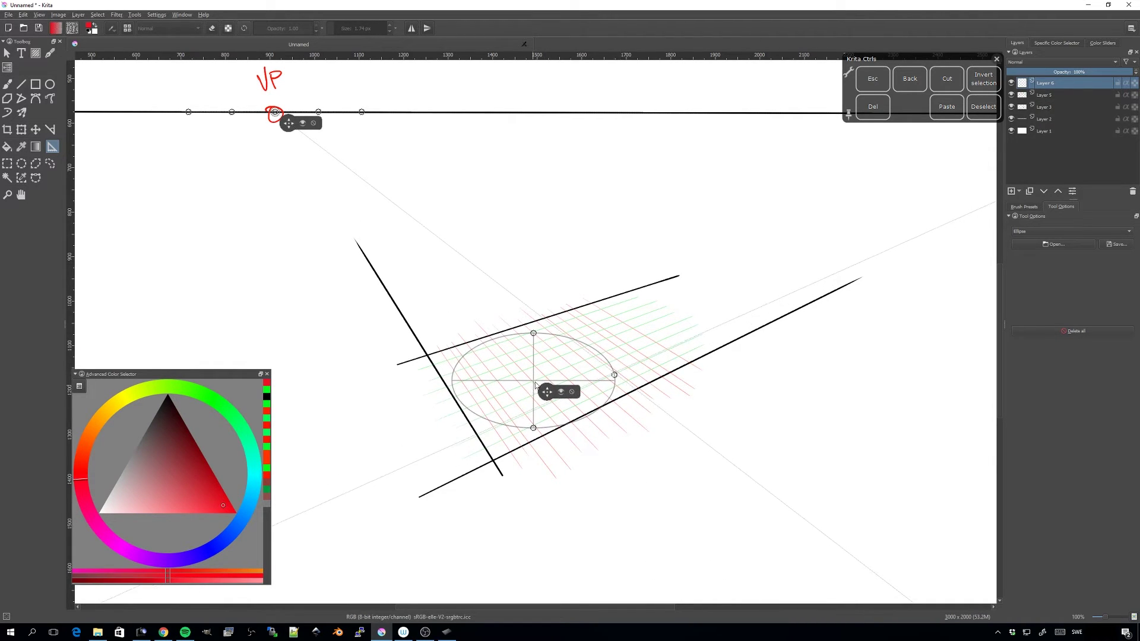
- Fine-tune the ellipse assistant's handles and position so it touches the left, upper and lower perspective lines evenly with the grid
{"action": "left_click_drag", "start_coordinate": [533, 335], "coordinate": [532, 331]}
{"action": "left_click_drag", "start_coordinate": [548, 394], "coordinate": [544, 393]}
{"action": "left_click_drag", "start_coordinate": [612, 378], "coordinate": [610, 379]}
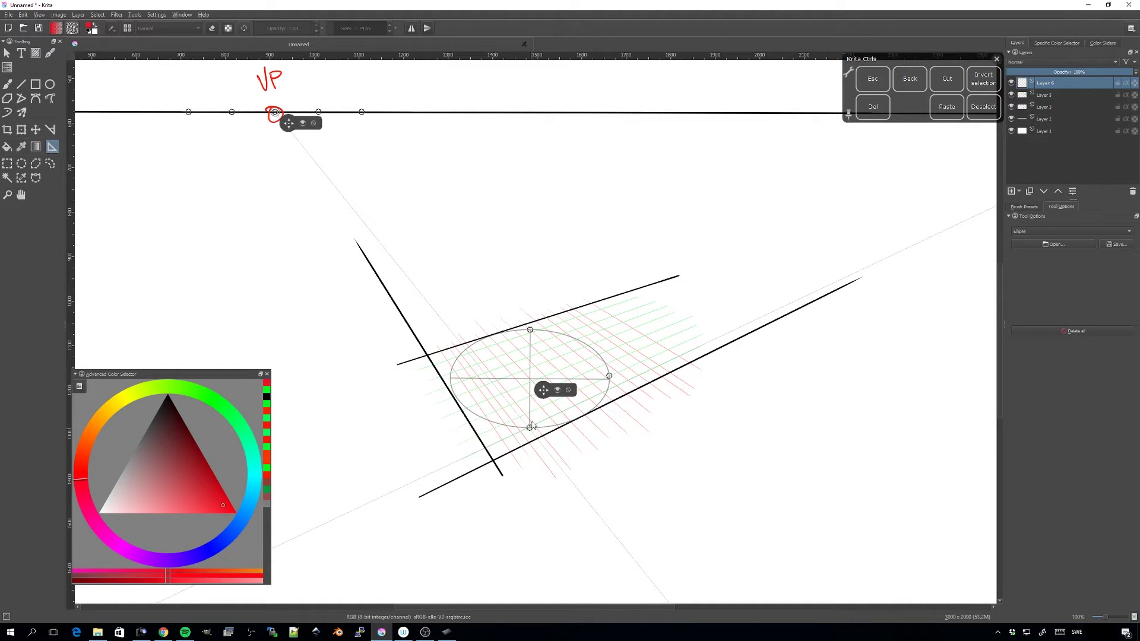
{"action": "left_click_drag", "start_coordinate": [531, 431], "coordinate": [543, 396]}
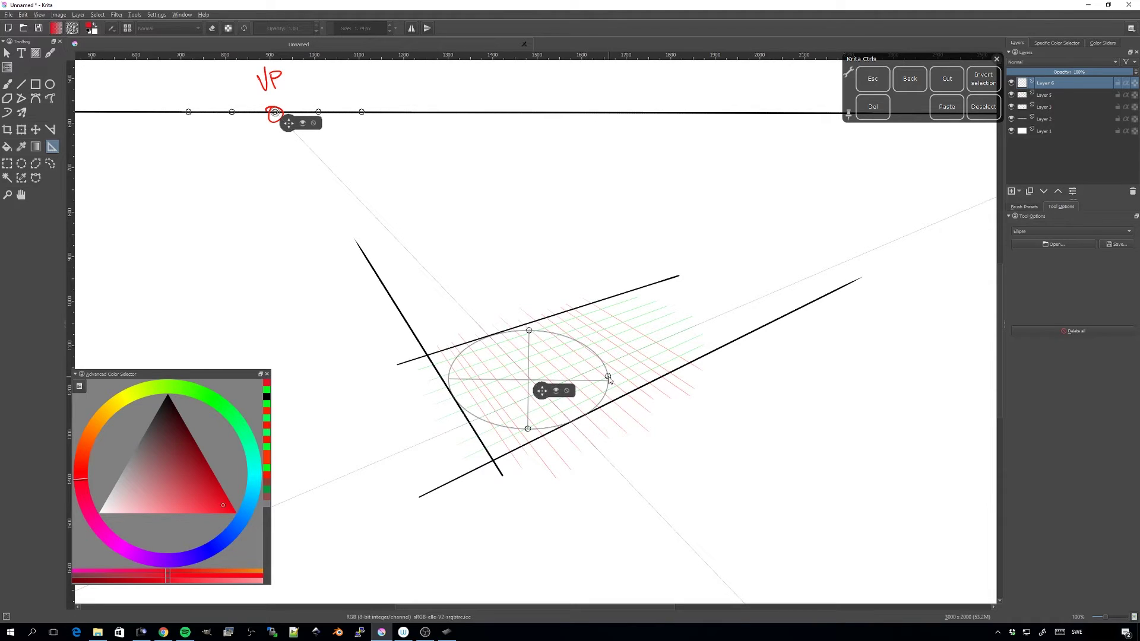
{"action": "left_click_drag", "start_coordinate": [607, 376], "coordinate": [603, 377]}
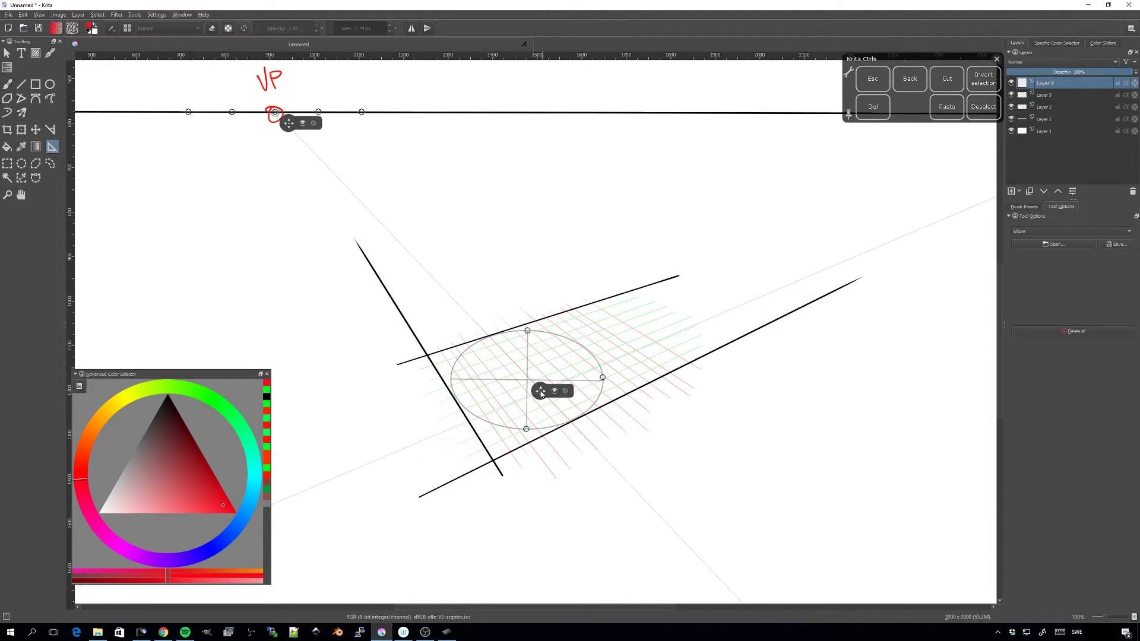
{"action": "left_click_drag", "start_coordinate": [541, 394], "coordinate": [540, 394]}
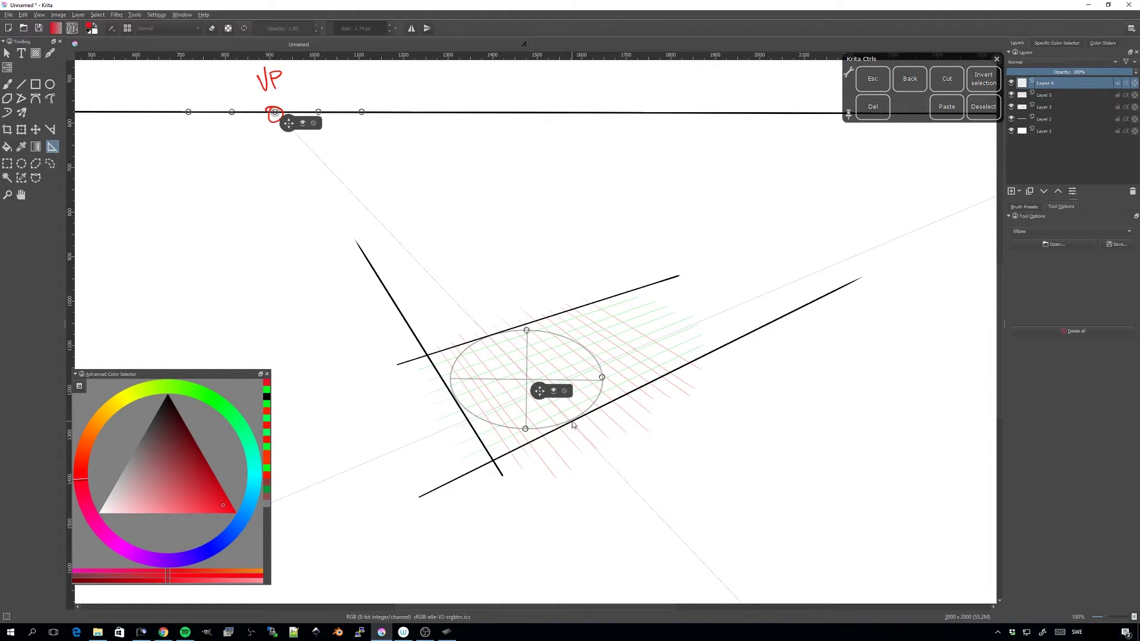
{"action": "left_click_drag", "start_coordinate": [539, 393], "coordinate": [540, 394]}
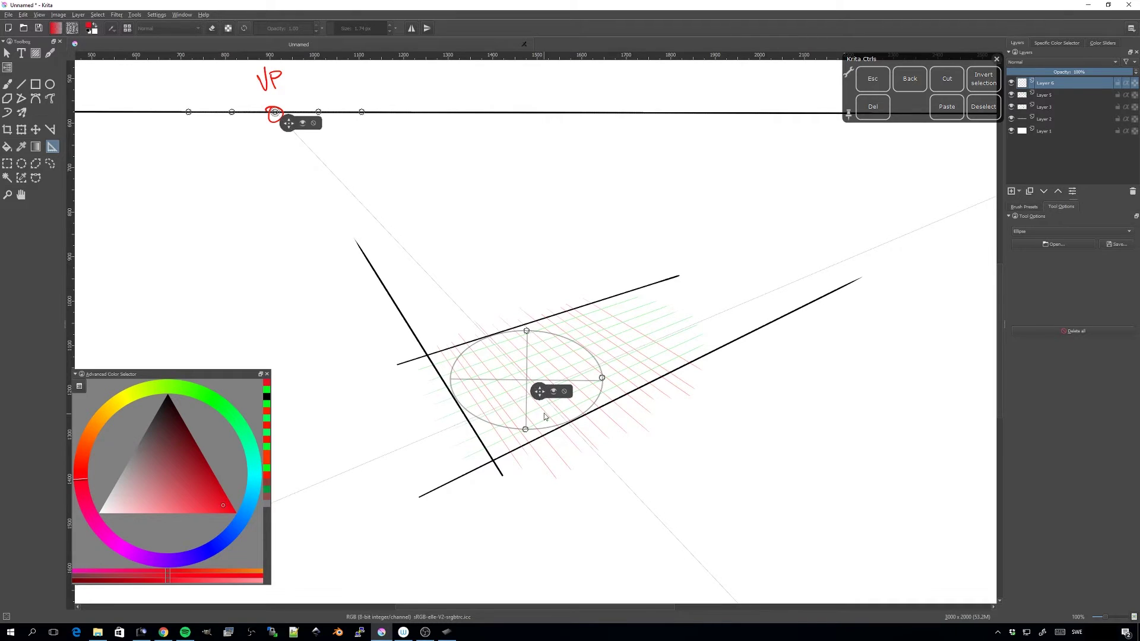
{"action": "scroll", "coordinate": [544, 417], "scroll_direction": "up", "scroll_amount": 2}
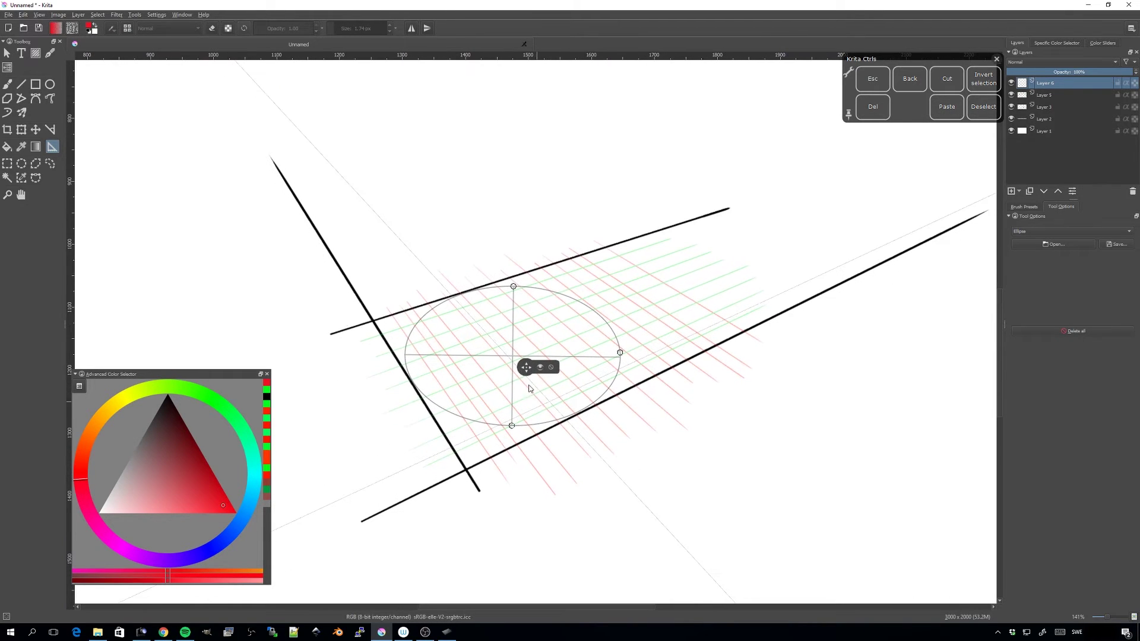
{"action": "left_click_drag", "start_coordinate": [512, 427], "coordinate": [513, 428]}
{"action": "left_click_drag", "start_coordinate": [527, 371], "coordinate": [527, 370]}
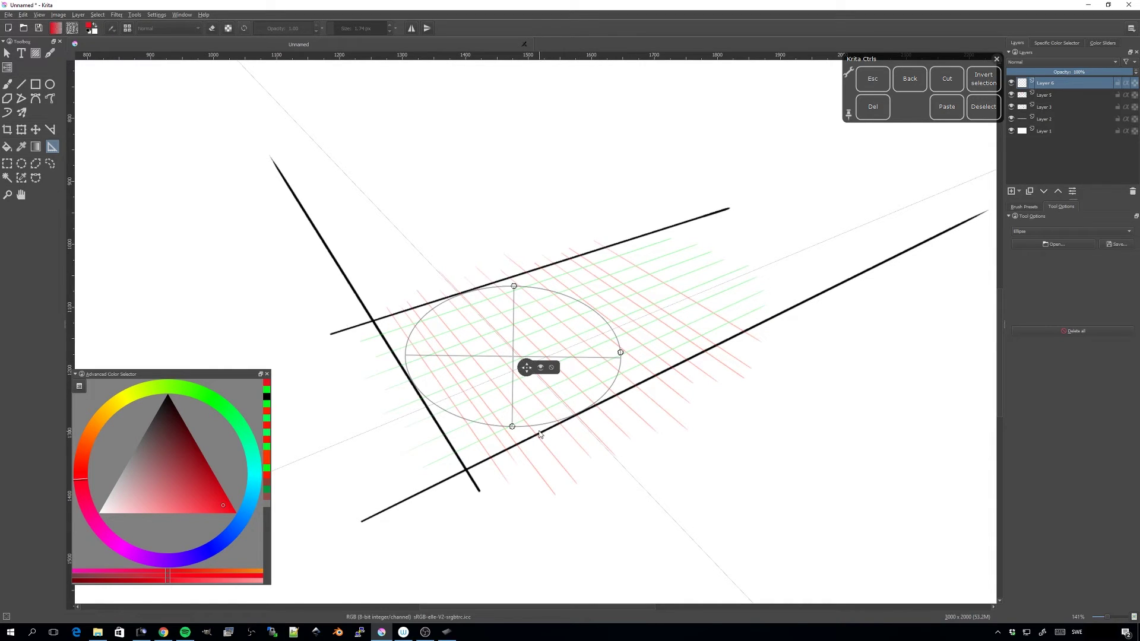
- Make the layer with the black perspective lines active and set up the freehand brush in black
{"action": "left_click", "coordinate": [1012, 107]}
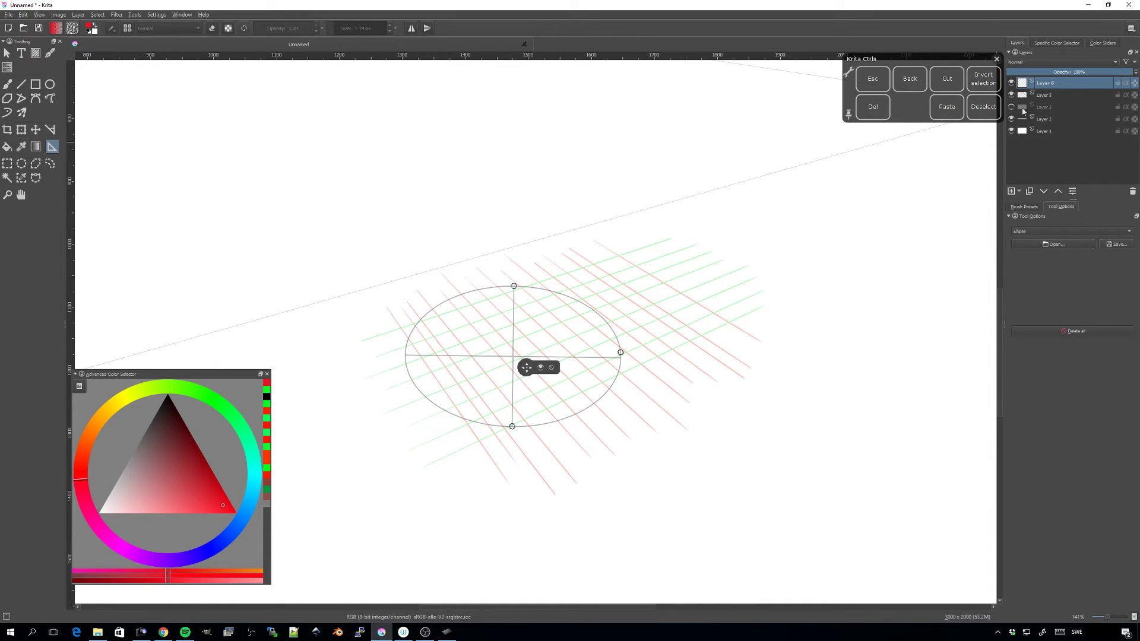
{"action": "left_click", "coordinate": [1011, 107]}
{"action": "left_click", "coordinate": [1036, 107]}
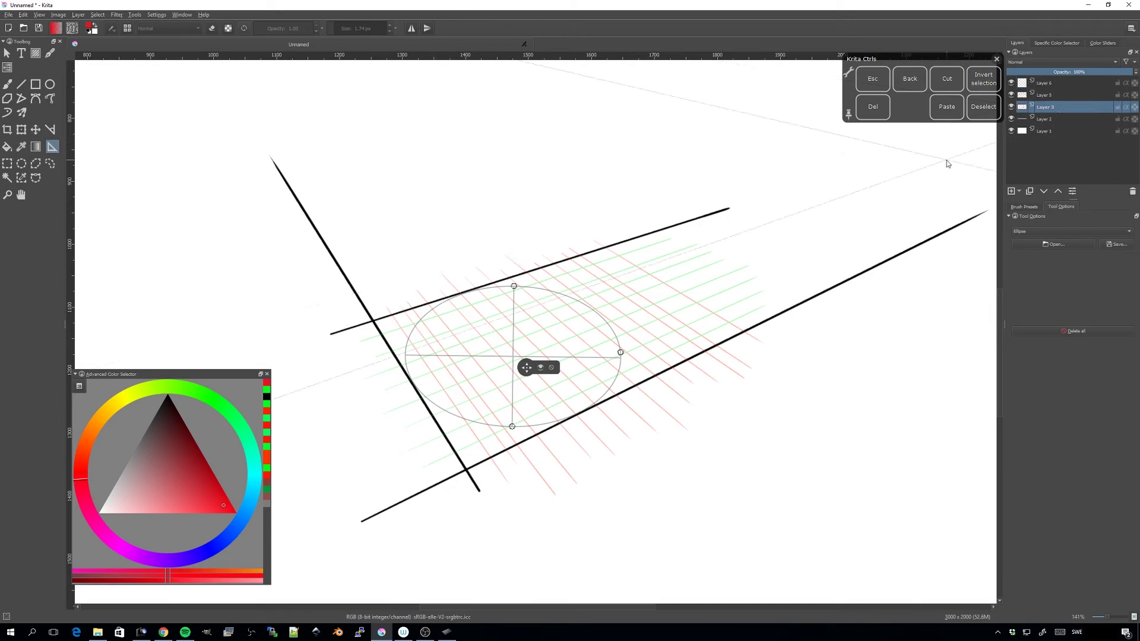
{"action": "left_click", "coordinate": [165, 420]}
{"action": "left_click_drag", "start_coordinate": [167, 412], "coordinate": [167, 396]}
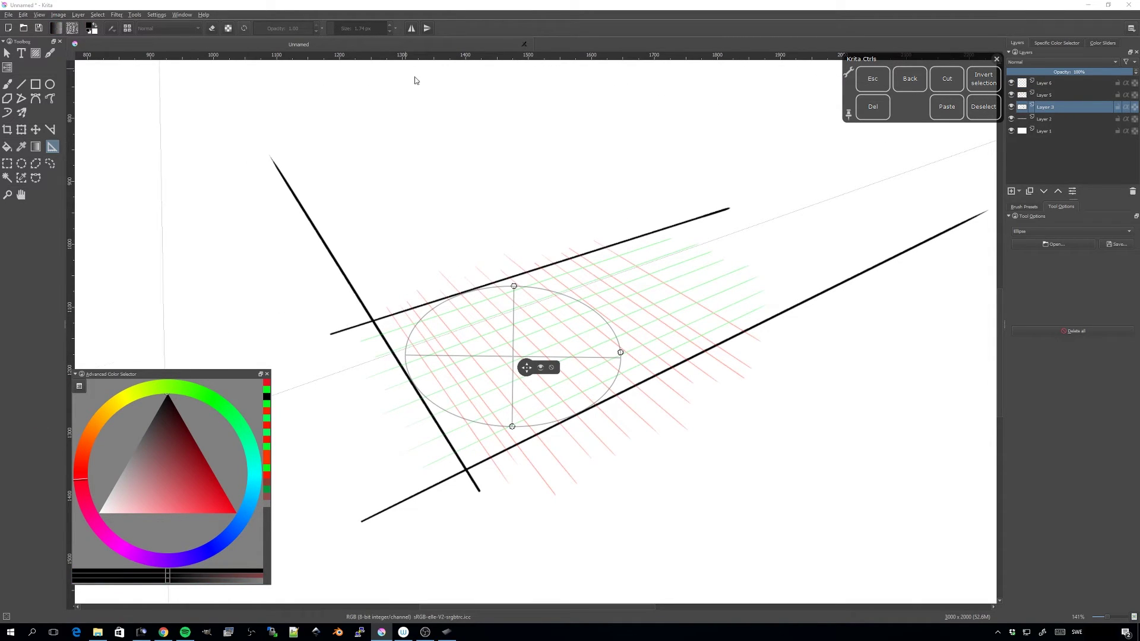
{"action": "left_click", "coordinate": [8, 84]}
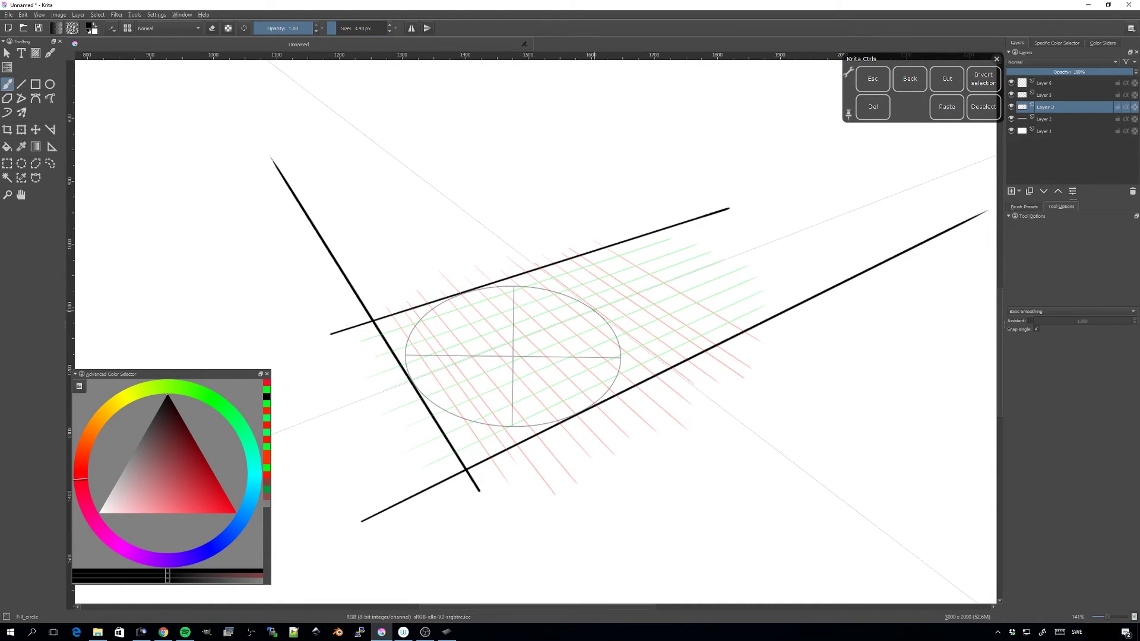
{"action": "mouse_move", "coordinate": [597, 311]}
{"action": "left_mouse_down"}
{"action": "mouse_move", "coordinate": [697, 396]}
{"action": "mouse_move", "coordinate": [530, 259]}
{"action": "left_mouse_up"}
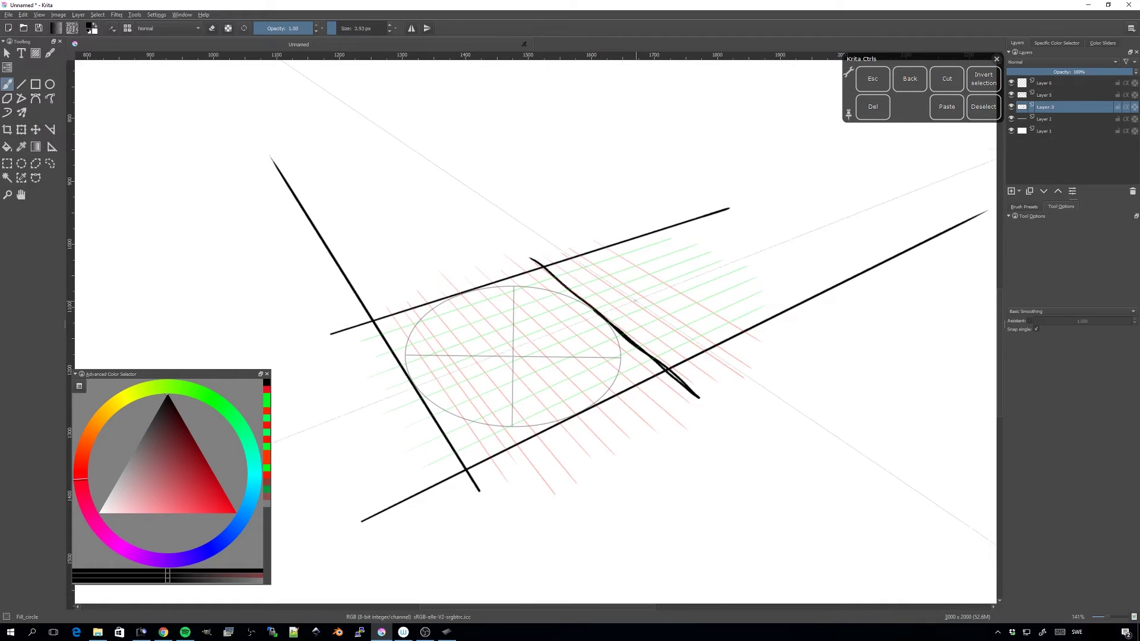
{"action": "key", "text": "ctrl+z"}
{"action": "key", "text": "ctrl+z"}
- Turn on snapping to assistants and draw a black line tangent to the ellipse's right side, converging on the red vanishing point
{"action": "left_click", "coordinate": [1029, 320]}
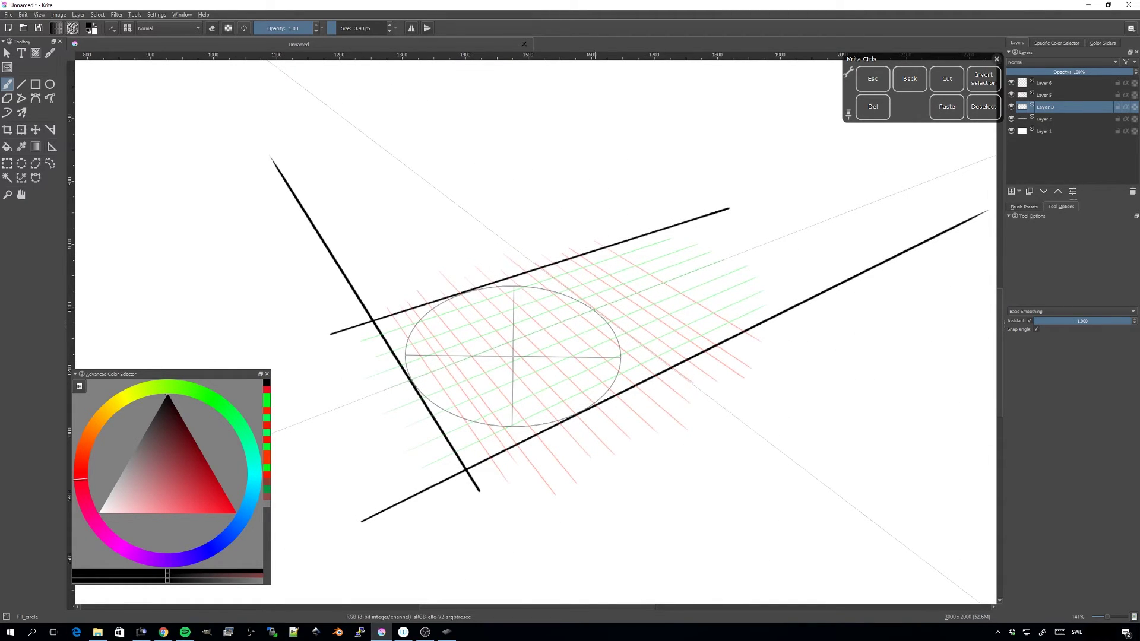
{"action": "left_click_drag", "start_coordinate": [594, 309], "coordinate": [691, 383]}
{"action": "key", "text": "ctrl+z"}
{"action": "mouse_move", "coordinate": [596, 309]}
{"action": "left_mouse_down"}
{"action": "mouse_move", "coordinate": [680, 374]}
{"action": "mouse_move", "coordinate": [478, 220]}
{"action": "left_mouse_up"}
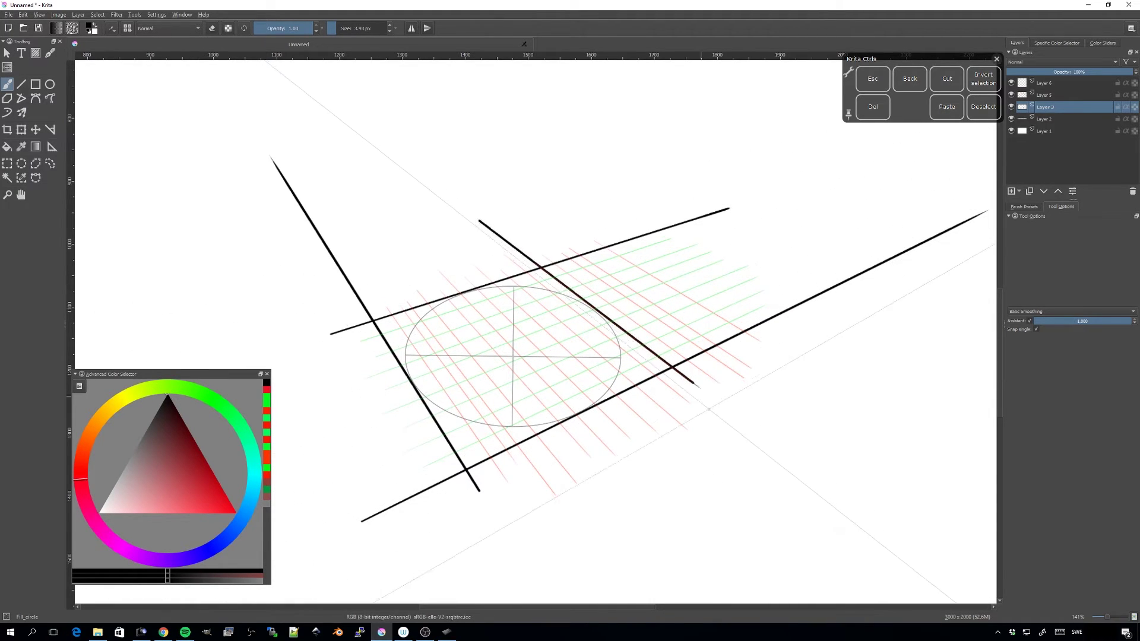
{"action": "left_click_drag", "start_coordinate": [588, 433], "coordinate": [619, 406]}
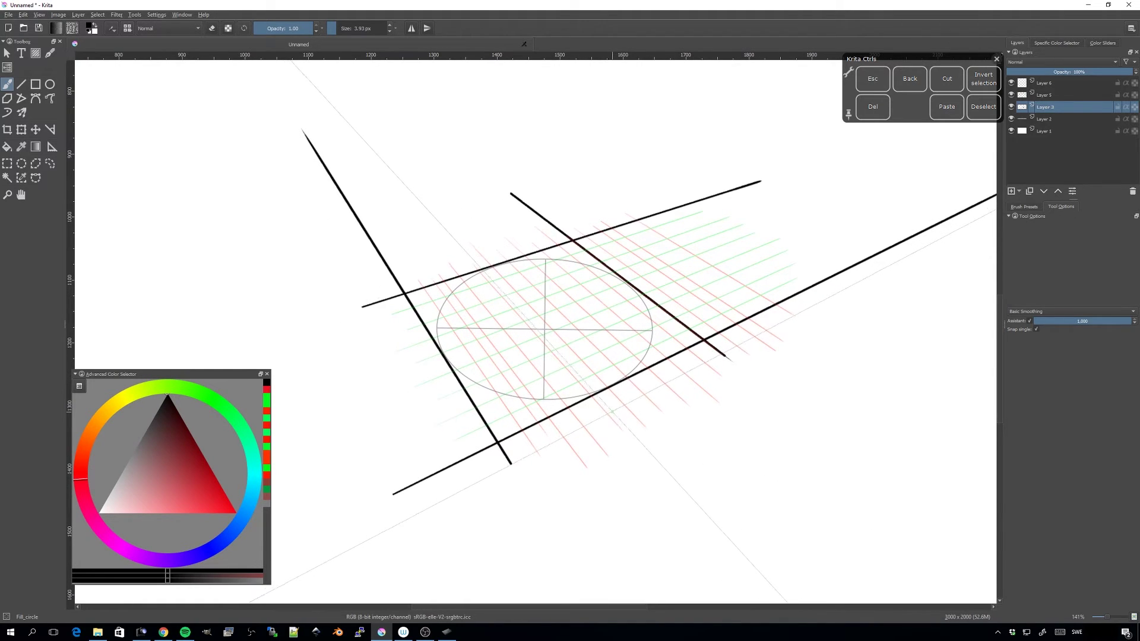
{"action": "key", "text": "ctrl+z"}
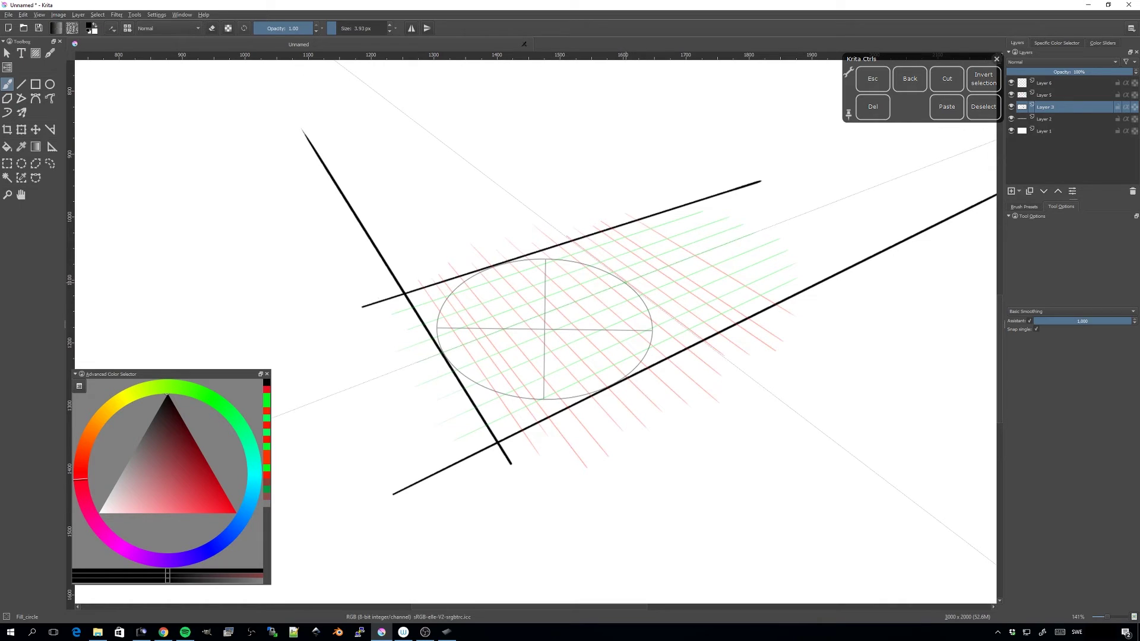
{"action": "mouse_move", "coordinate": [623, 293]}
{"action": "left_mouse_down"}
{"action": "mouse_move", "coordinate": [714, 349]}
{"action": "mouse_move", "coordinate": [536, 214]}
{"action": "left_mouse_up"}
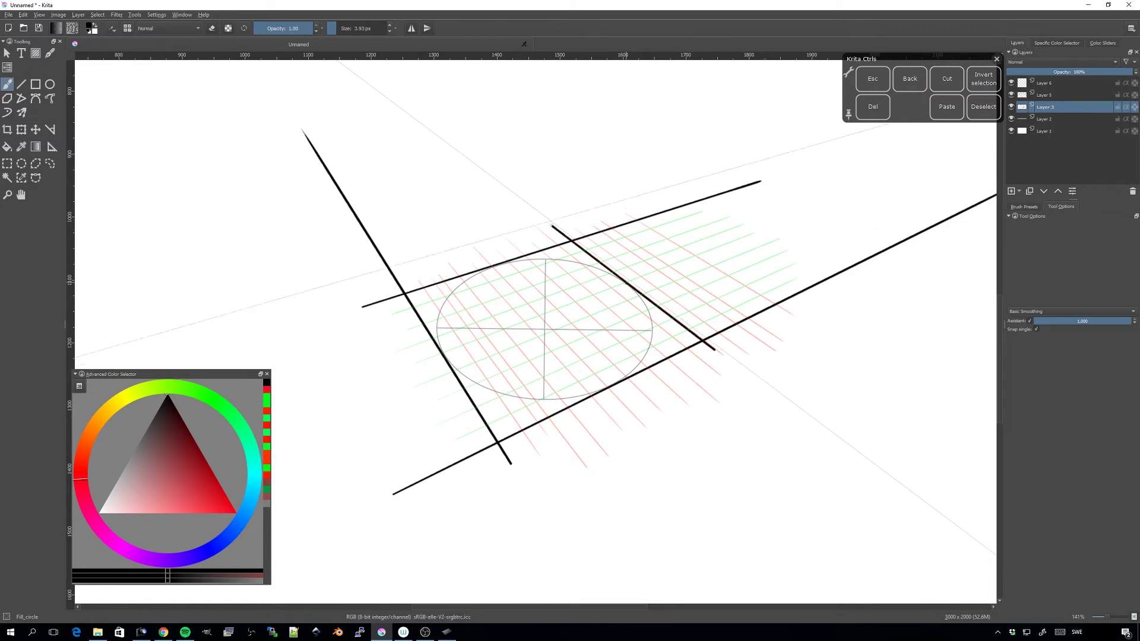
{"action": "left_click_drag", "start_coordinate": [592, 457], "coordinate": [603, 427]}
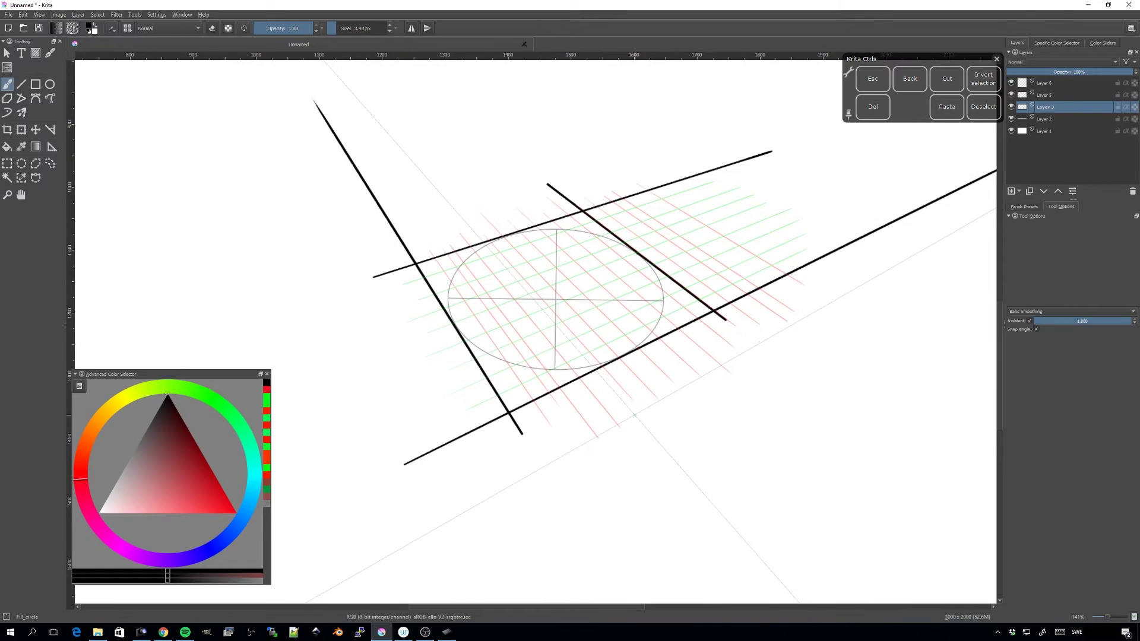
{"action": "left_click_drag", "start_coordinate": [629, 416], "coordinate": [652, 458]}
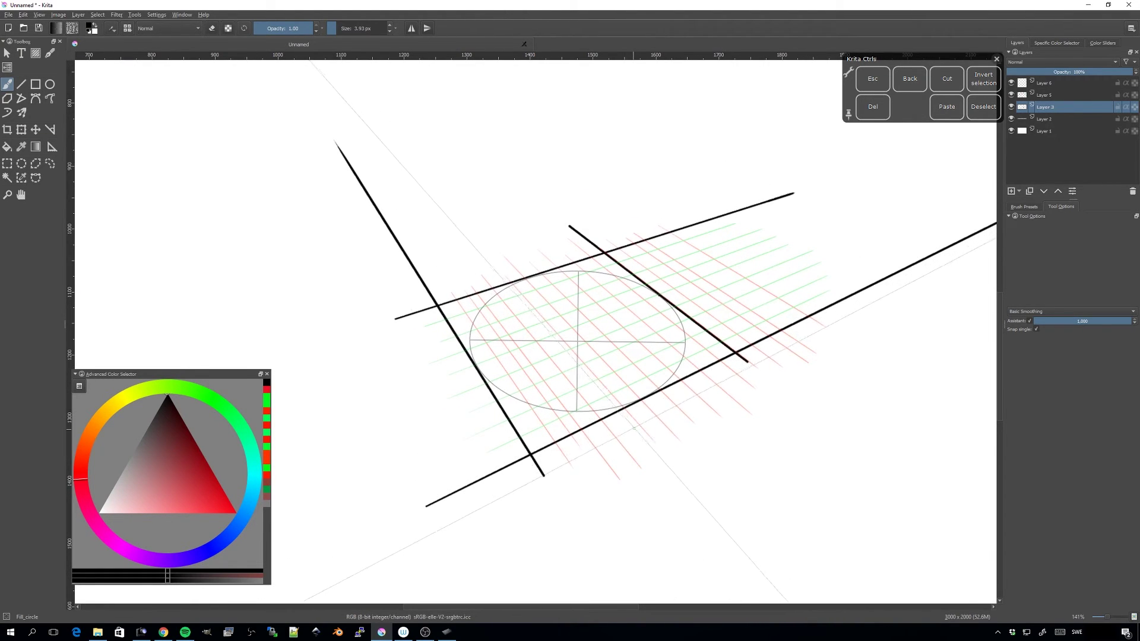
{"action": "left_click_drag", "start_coordinate": [596, 453], "coordinate": [628, 439]}
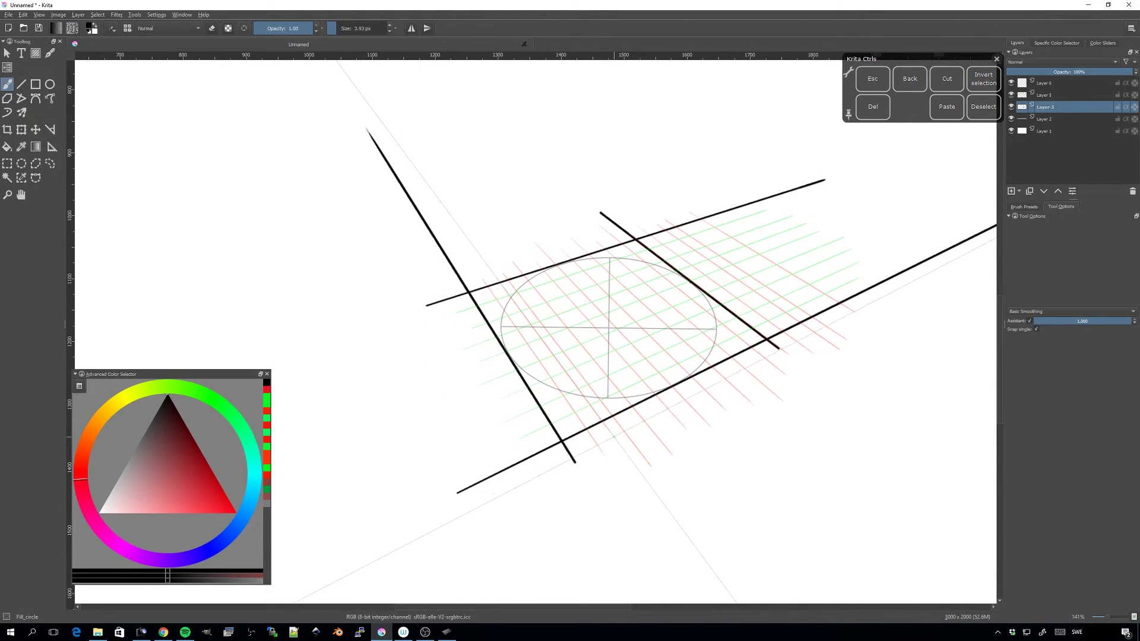
{"action": "left_click_drag", "start_coordinate": [619, 438], "coordinate": [584, 440]}
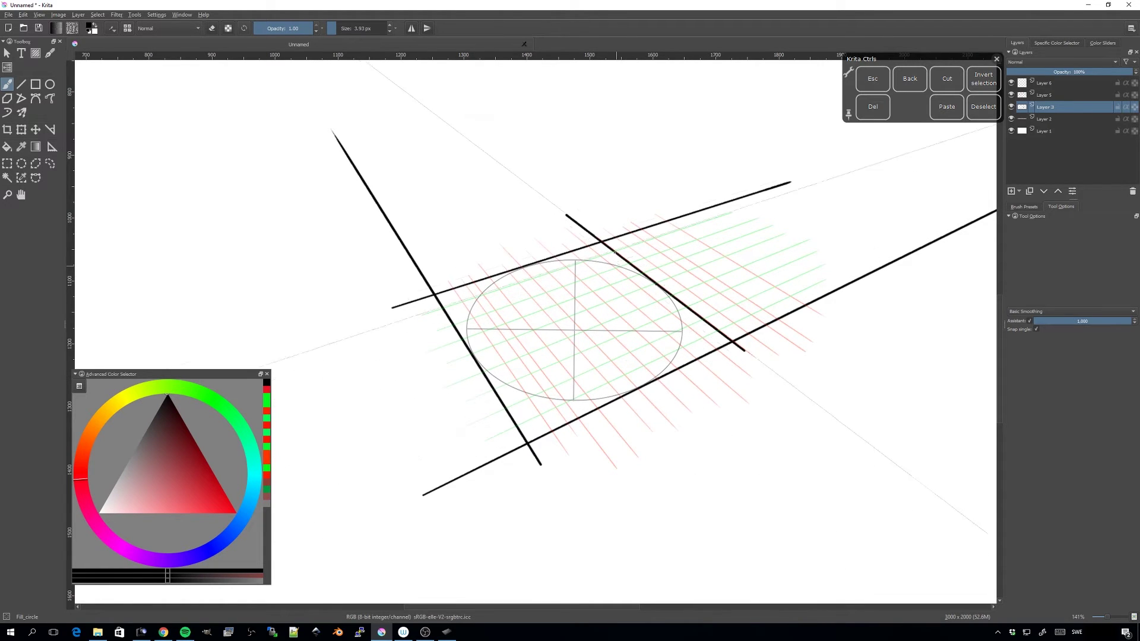
{"action": "left_click_drag", "start_coordinate": [561, 275], "coordinate": [565, 350]}
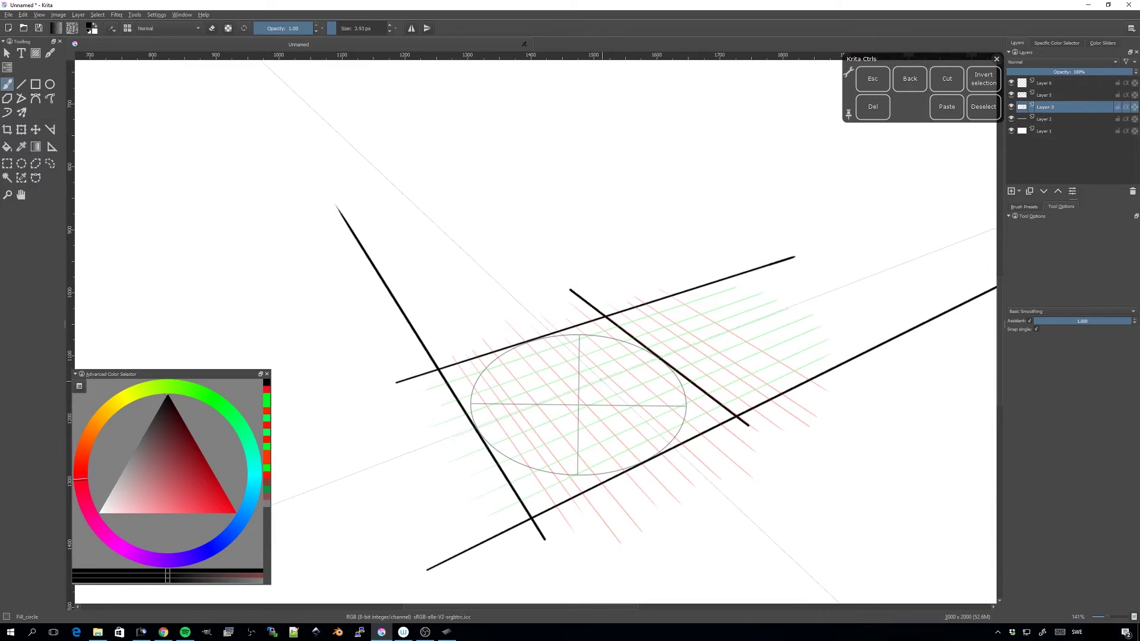
{"action": "left_click_drag", "start_coordinate": [595, 376], "coordinate": [596, 404]}
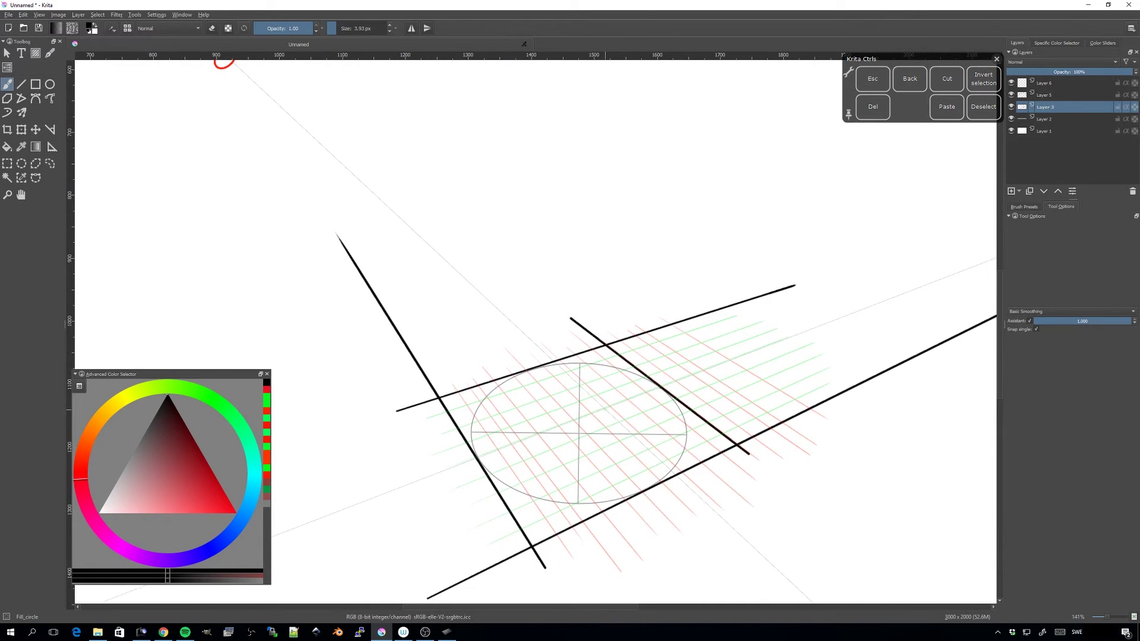
{"action": "left_click_drag", "start_coordinate": [603, 406], "coordinate": [595, 374]}
- Add a vertical Parallel Ruler assistant along the canvas's left edge and return to the freehand brush for vertical lines
{"action": "key", "text": "ctrl+minus"}
{"action": "key", "text": "ctrl+minus"}
{"action": "key", "text": "ctrl+minus"}
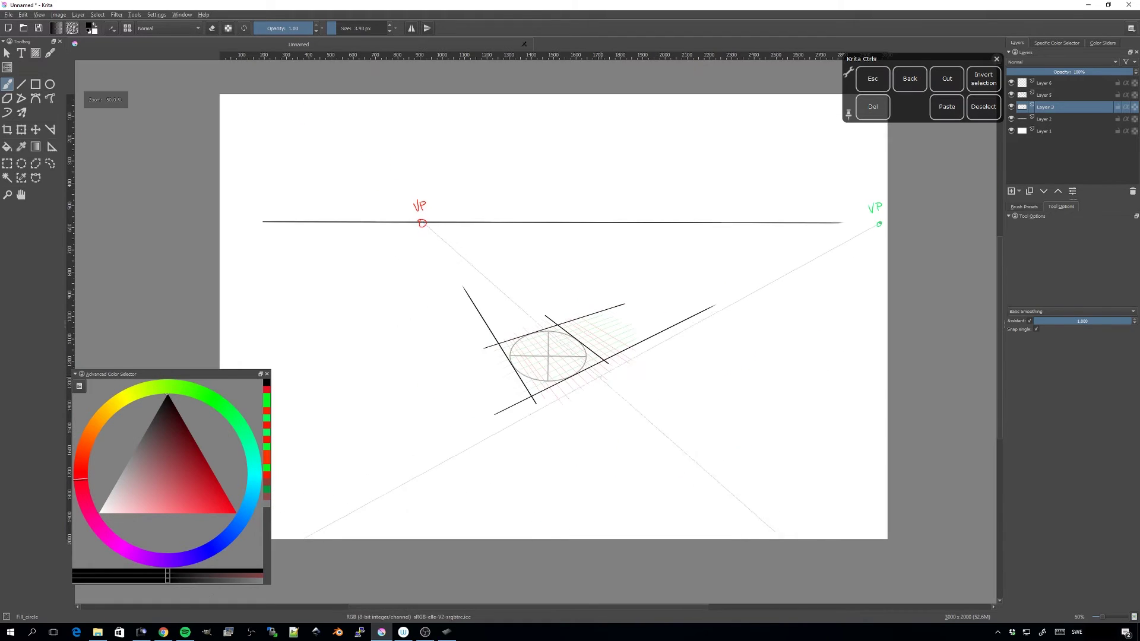
{"action": "left_click", "coordinate": [52, 147]}
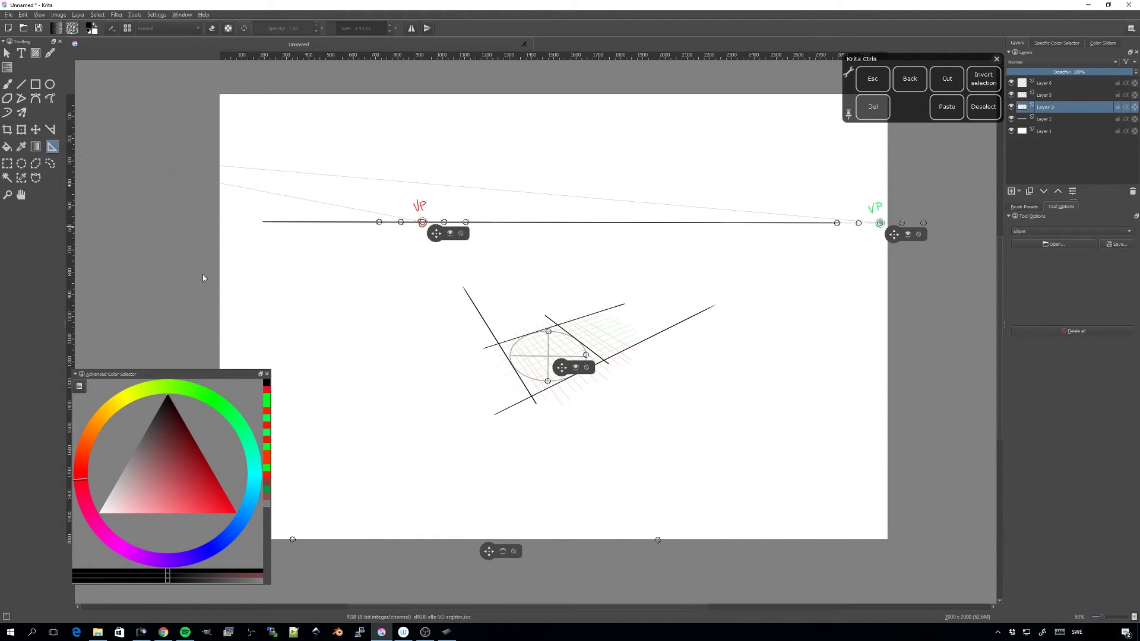
{"action": "left_click", "coordinate": [1049, 232]}
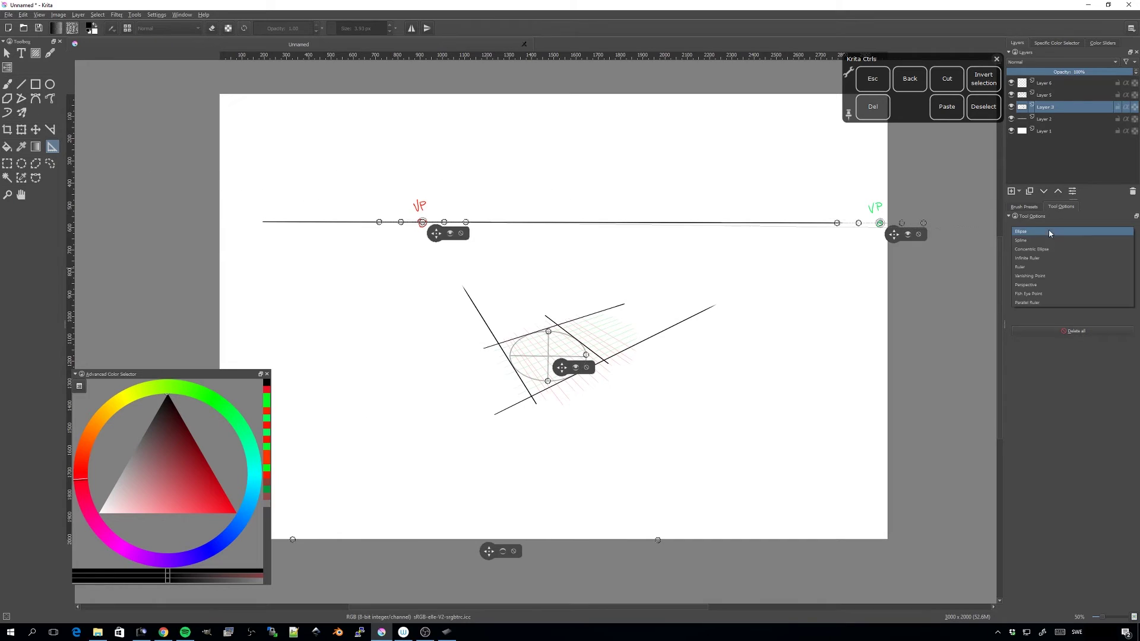
{"action": "left_click", "coordinate": [1039, 303]}
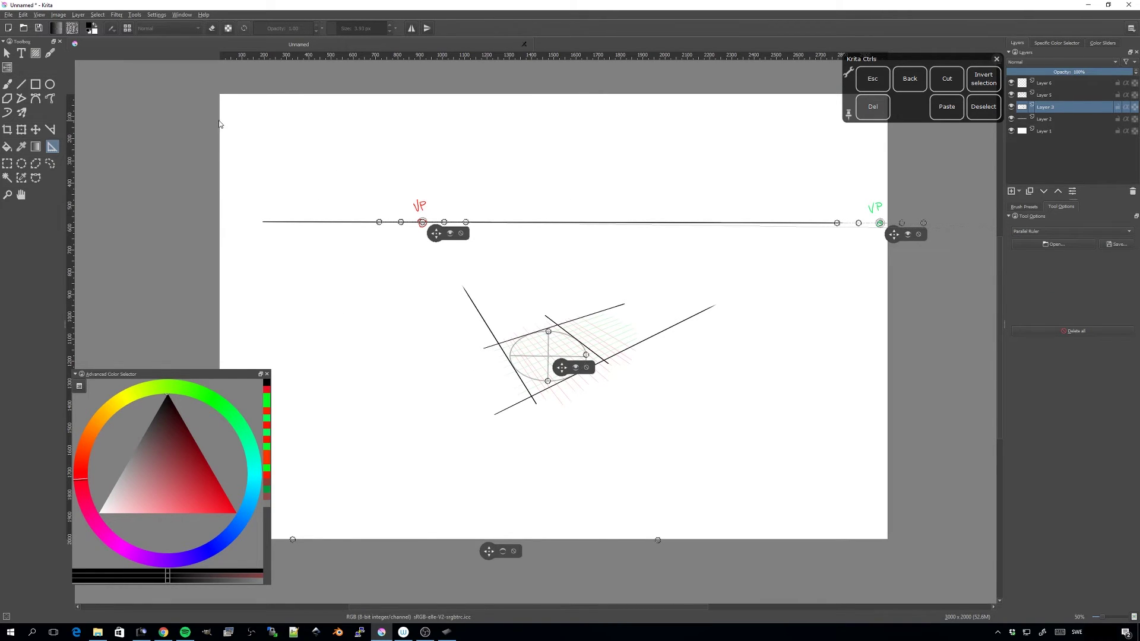
{"action": "left_click_drag", "start_coordinate": [219, 120], "coordinate": [219, 316]}
{"action": "key", "text": "b"}
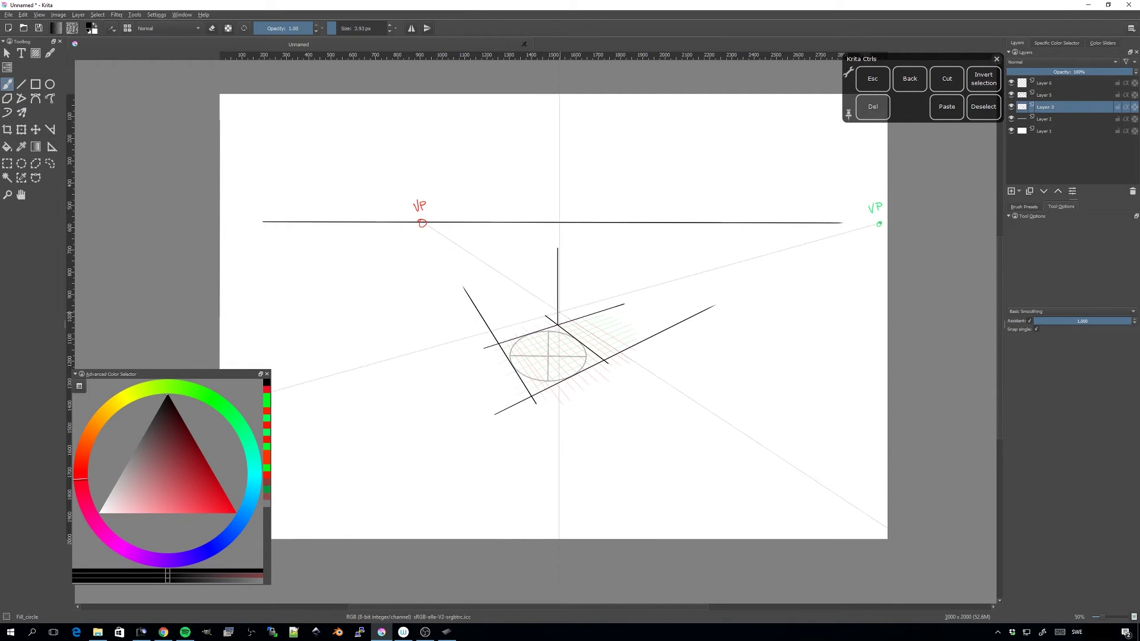
- Draw two black vertical lines upward from the perspective square's two far corners and lengthen the right one
{"action": "key", "text": "ctrl+plus"}
{"action": "key", "text": "ctrl+plus"}
{"action": "key", "text": "ctrl+plus"}
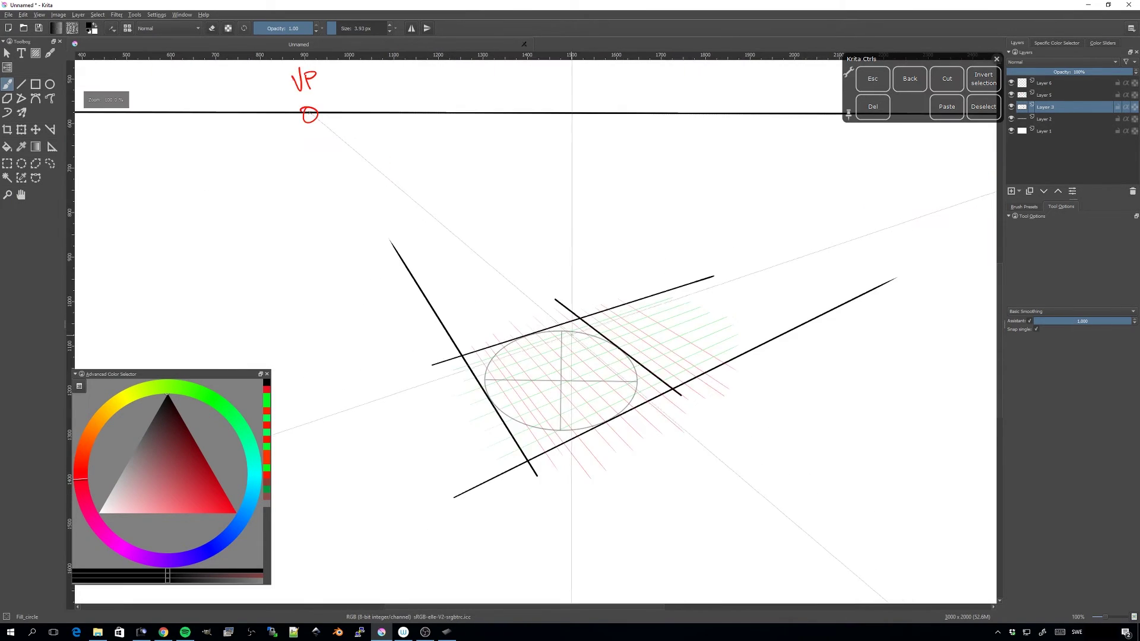
{"action": "key", "text": "ctrl+plus"}
{"action": "left_click_drag", "start_coordinate": [624, 305], "coordinate": [624, 95]}
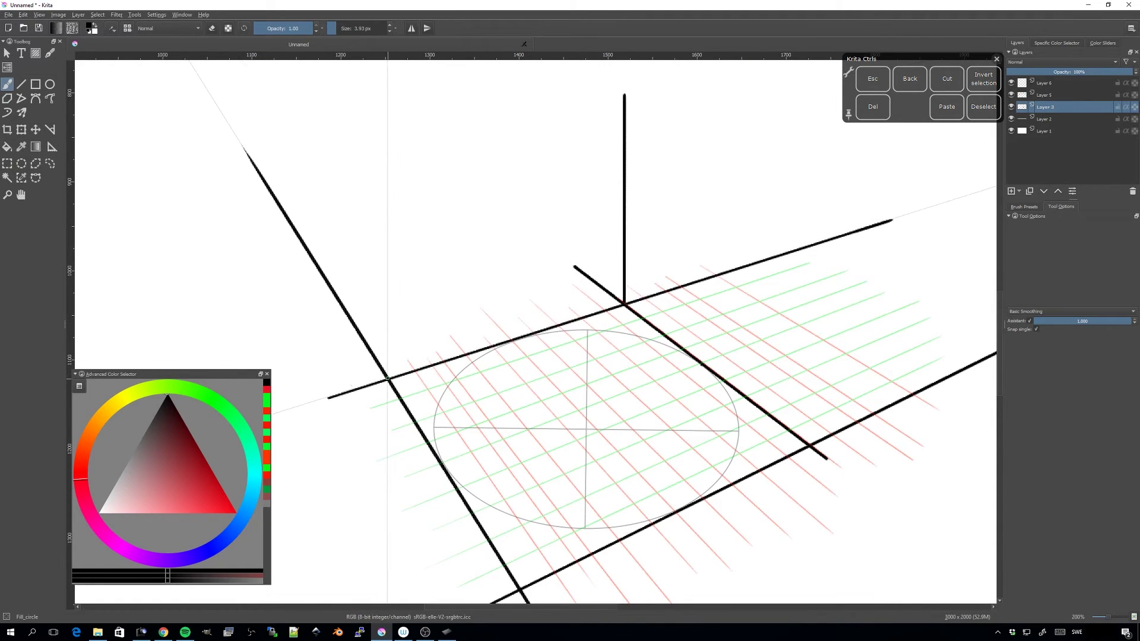
{"action": "left_click_drag", "start_coordinate": [389, 378], "coordinate": [389, 63]}
{"action": "mouse_move", "coordinate": [544, 278]}
{"action": "left_mouse_down"}
{"action": "mouse_move", "coordinate": [503, 336]}
{"action": "mouse_move", "coordinate": [560, 313]}
{"action": "left_mouse_up"}
{"action": "key", "text": "ctrl+minus"}
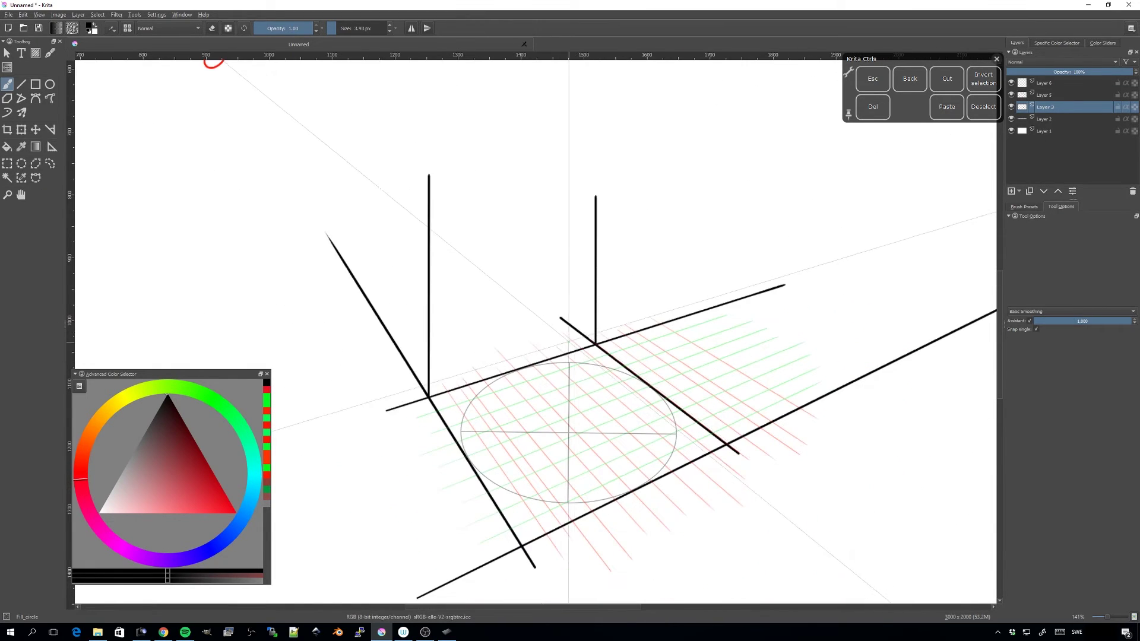
{"action": "left_click_drag", "start_coordinate": [596, 196], "coordinate": [595, 138]}
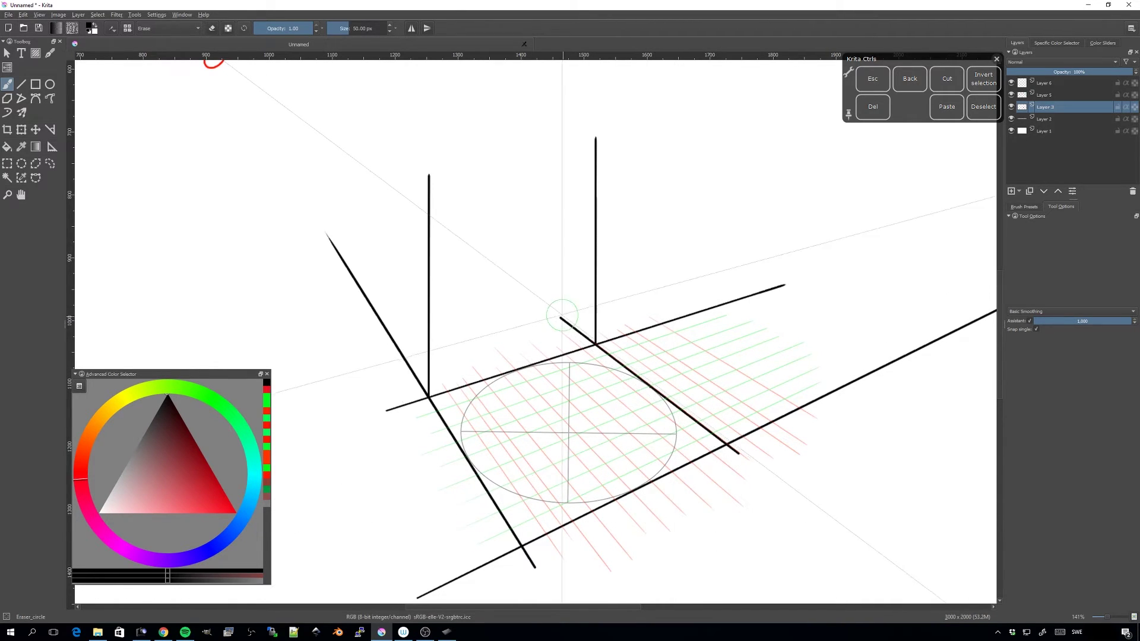
- Erase the stub of the square's right edge that overshoots its far corner, and return to the black brush
{"action": "left_click_drag", "start_coordinate": [561, 317], "coordinate": [577, 330]}
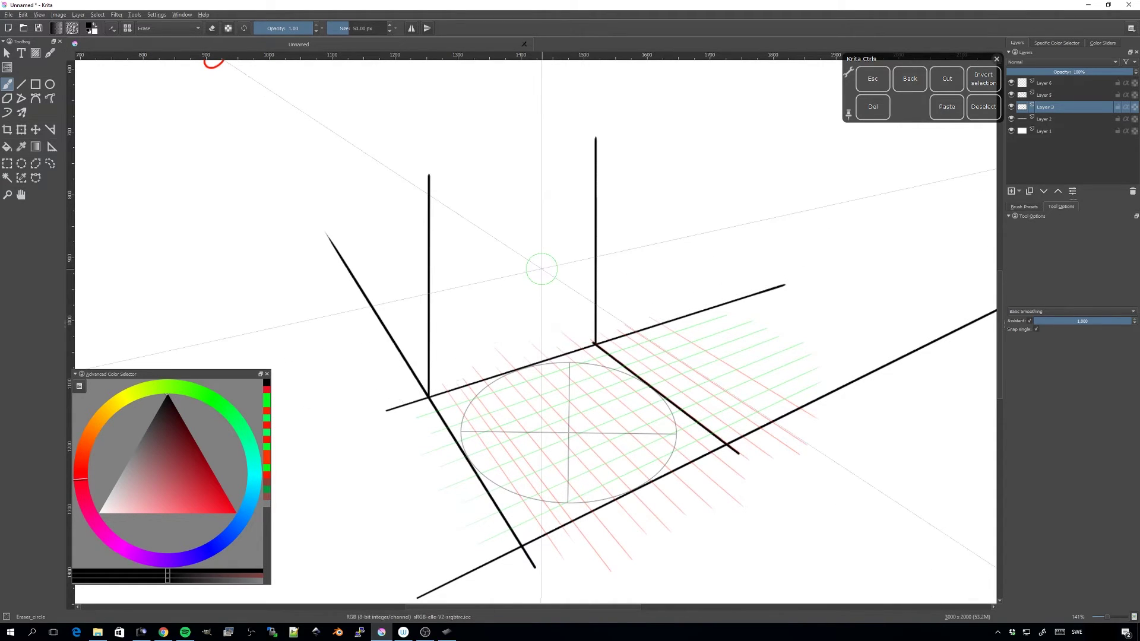
{"action": "key", "text": "slash"}
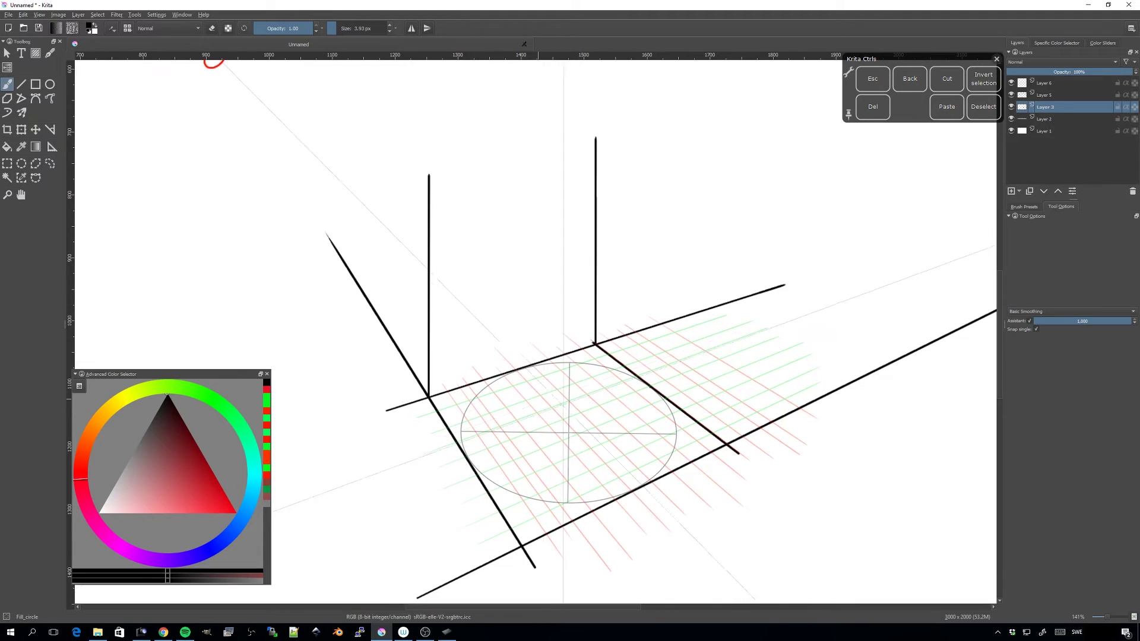
{"action": "left_click_drag", "start_coordinate": [571, 378], "coordinate": [578, 405]}
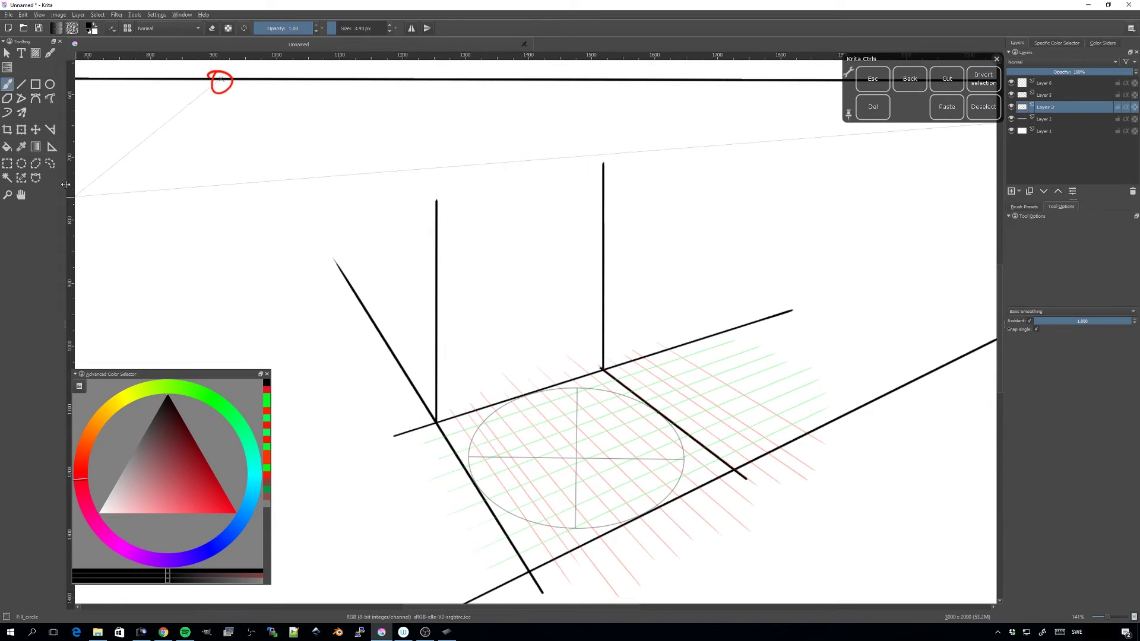
- Add a second Ellipse assistant, tilted, in the upright plane between the two vertical lines
{"action": "left_click", "coordinate": [52, 147]}
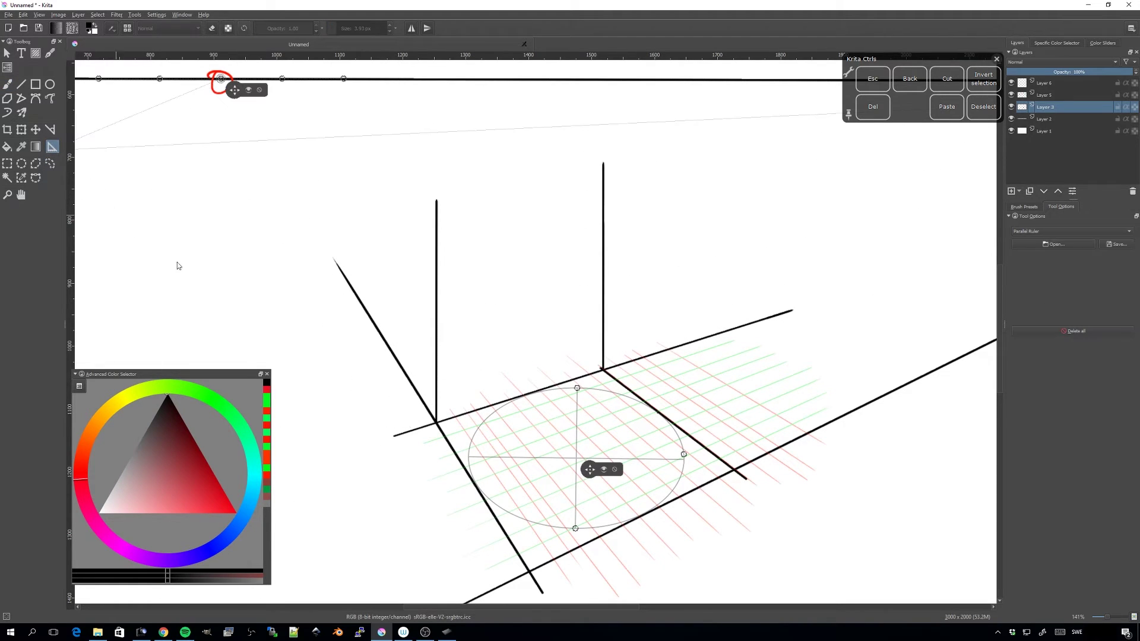
{"action": "left_click", "coordinate": [1055, 233]}
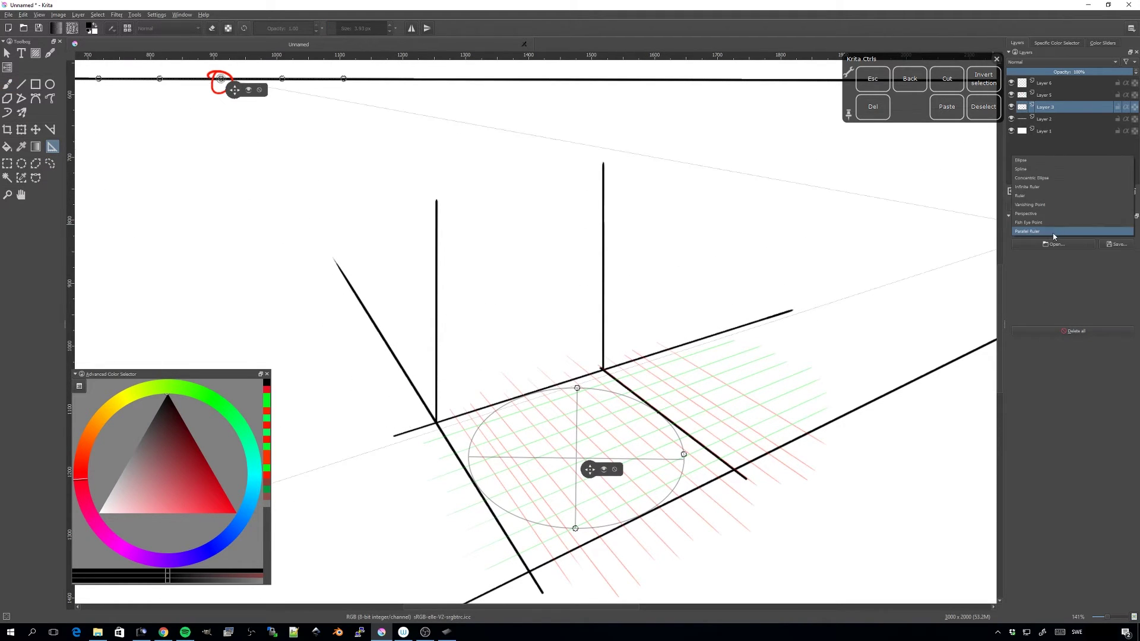
{"action": "left_click", "coordinate": [1045, 161]}
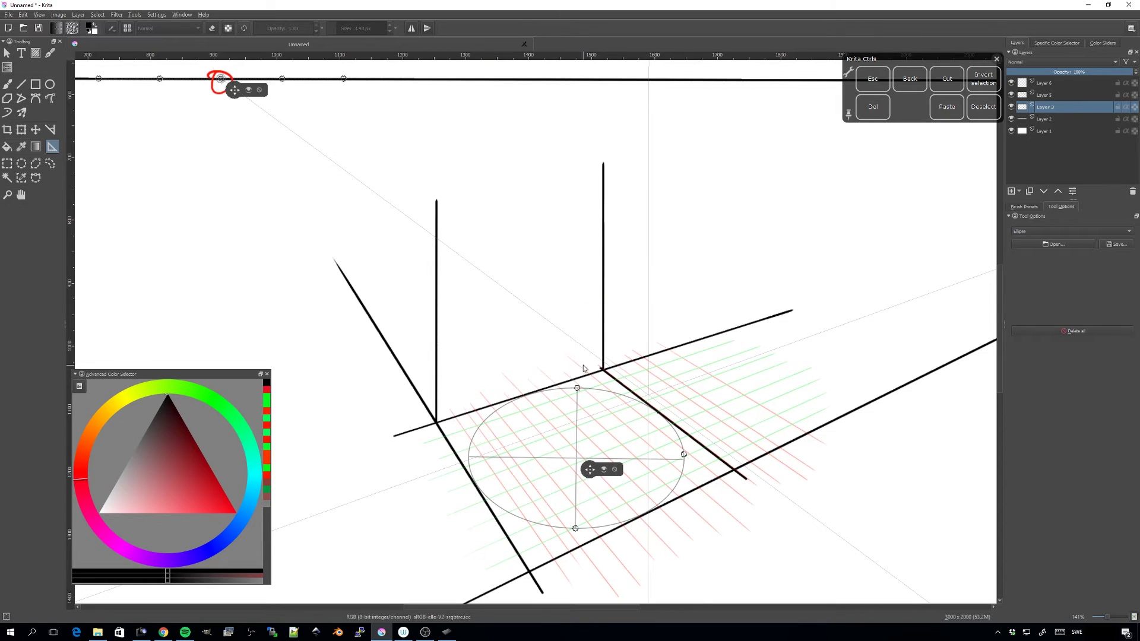
{"action": "left_click", "coordinate": [471, 266]}
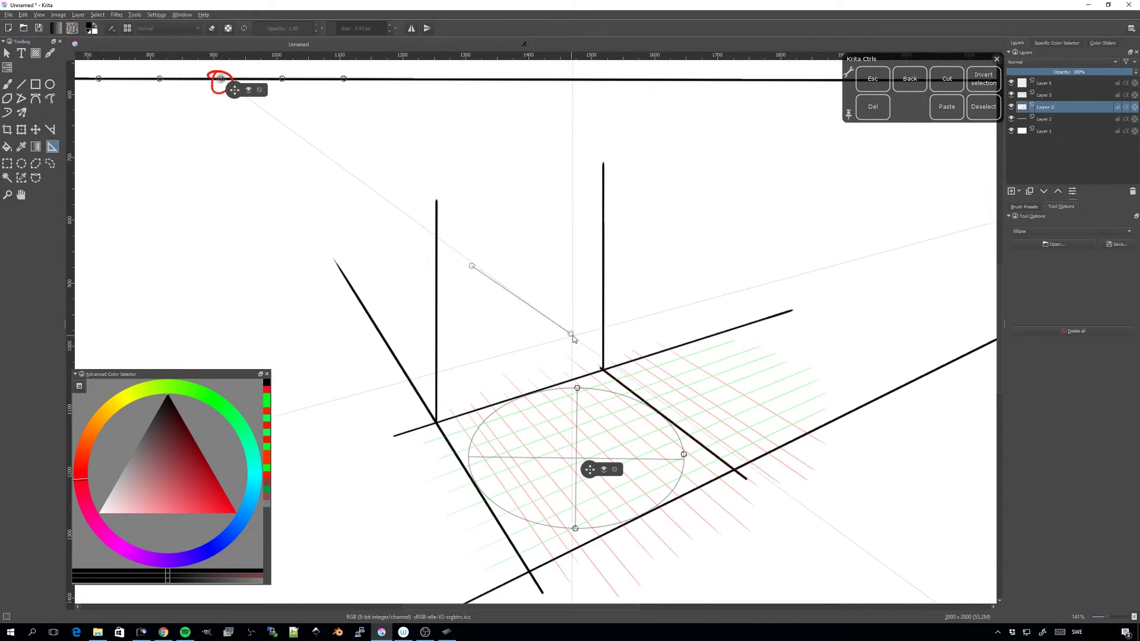
{"action": "left_click", "coordinate": [575, 342]}
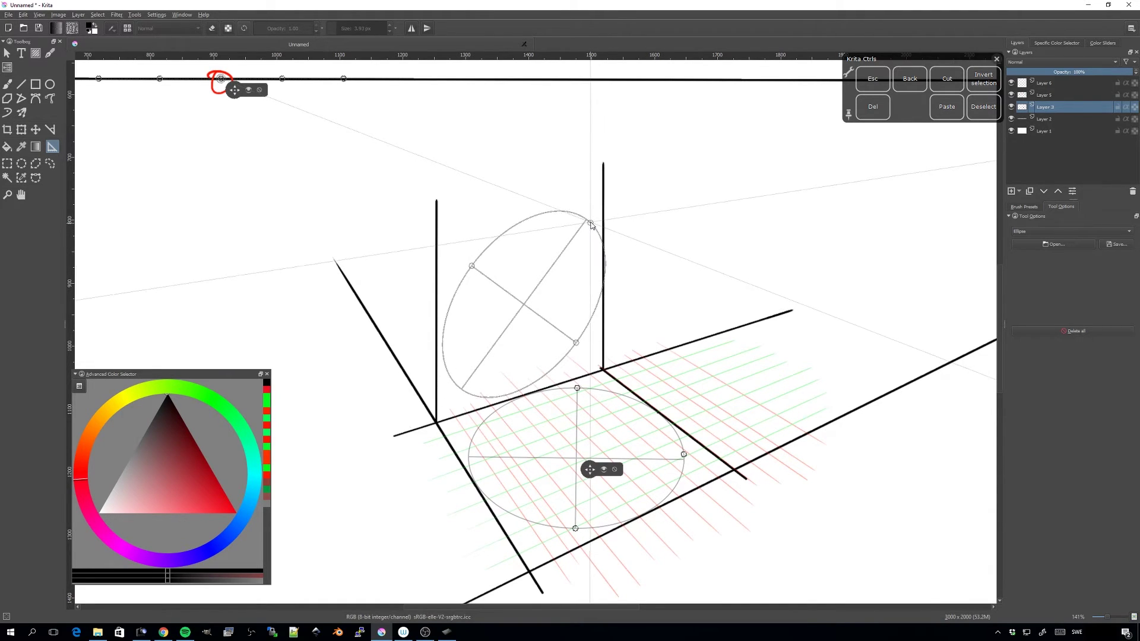
{"action": "left_click", "coordinate": [593, 221]}
- Shift the new ellipse assistant down toward the base line and widen it toward the two vertical lines
{"action": "left_click_drag", "start_coordinate": [537, 319], "coordinate": [536, 323]}
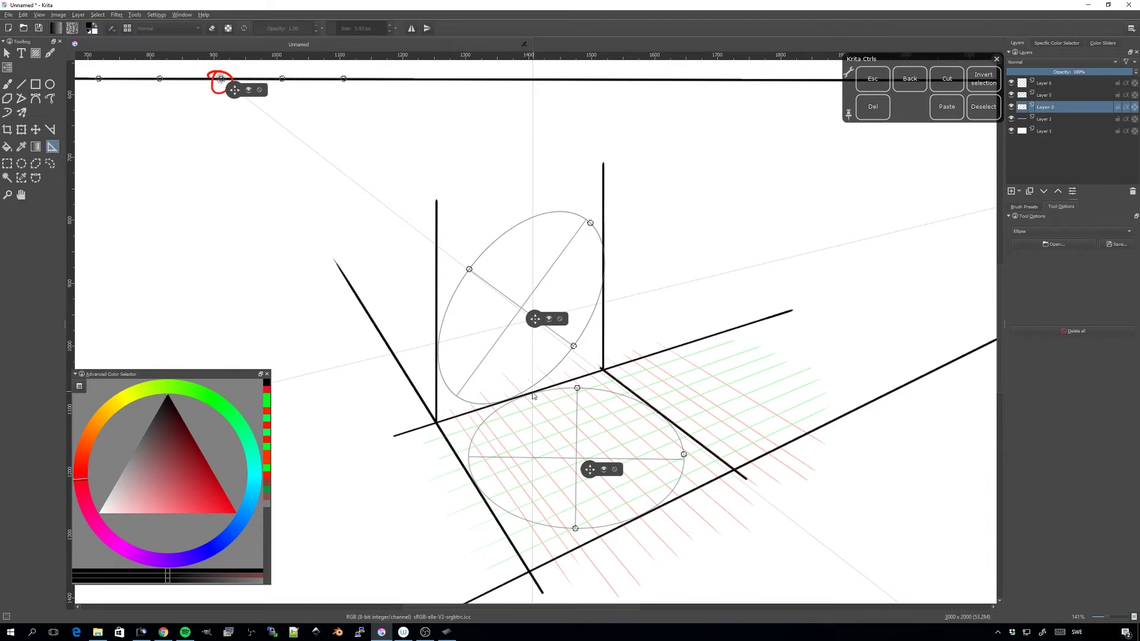
{"action": "left_click_drag", "start_coordinate": [574, 348], "coordinate": [577, 350]}
{"action": "left_click_drag", "start_coordinate": [469, 270], "coordinate": [462, 263]}
- Make the layer with the red and green grid lines active and set the freehand brush to about 2 px
{"action": "left_click", "coordinate": [1012, 94]}
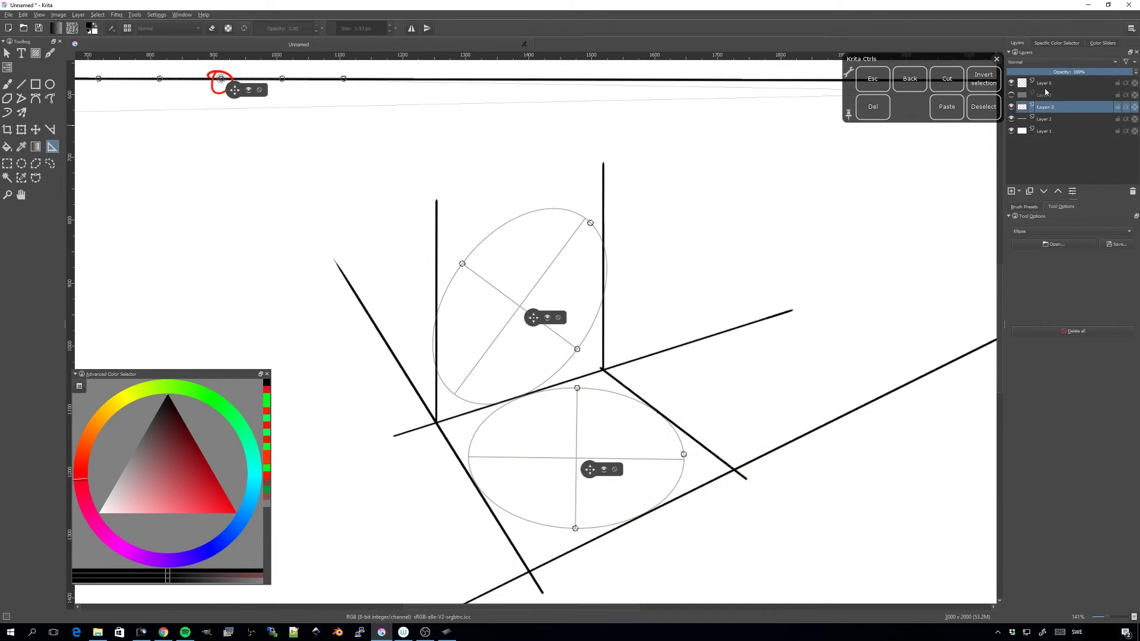
{"action": "left_click", "coordinate": [1012, 95]}
{"action": "left_click", "coordinate": [1017, 95]}
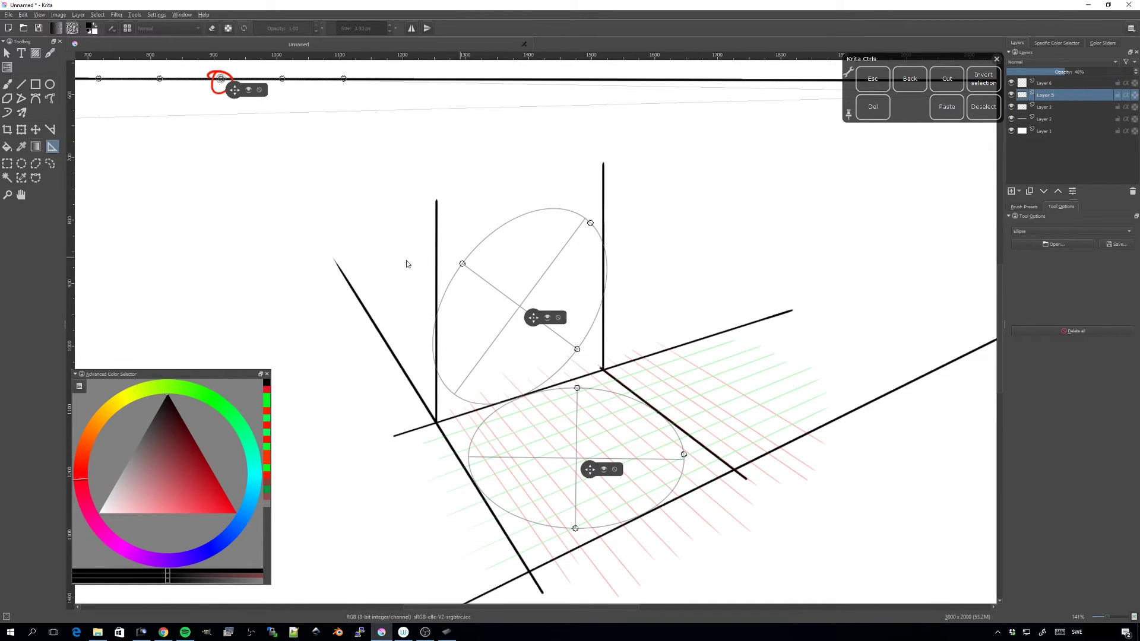
{"action": "left_click", "coordinate": [7, 84]}
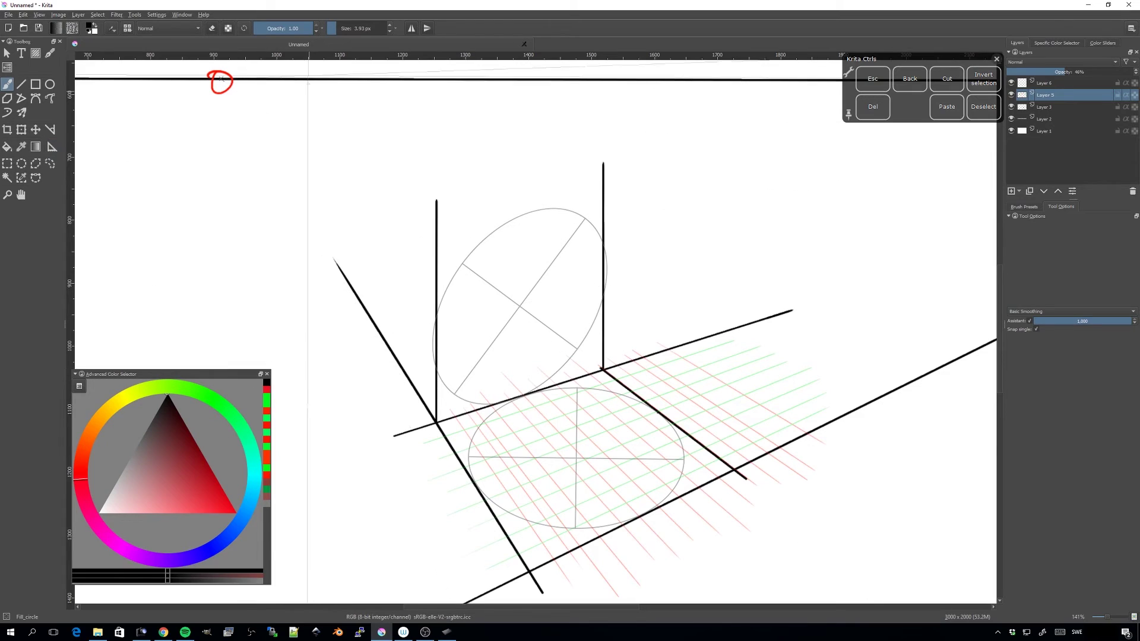
{"action": "left_click", "coordinate": [335, 29]}
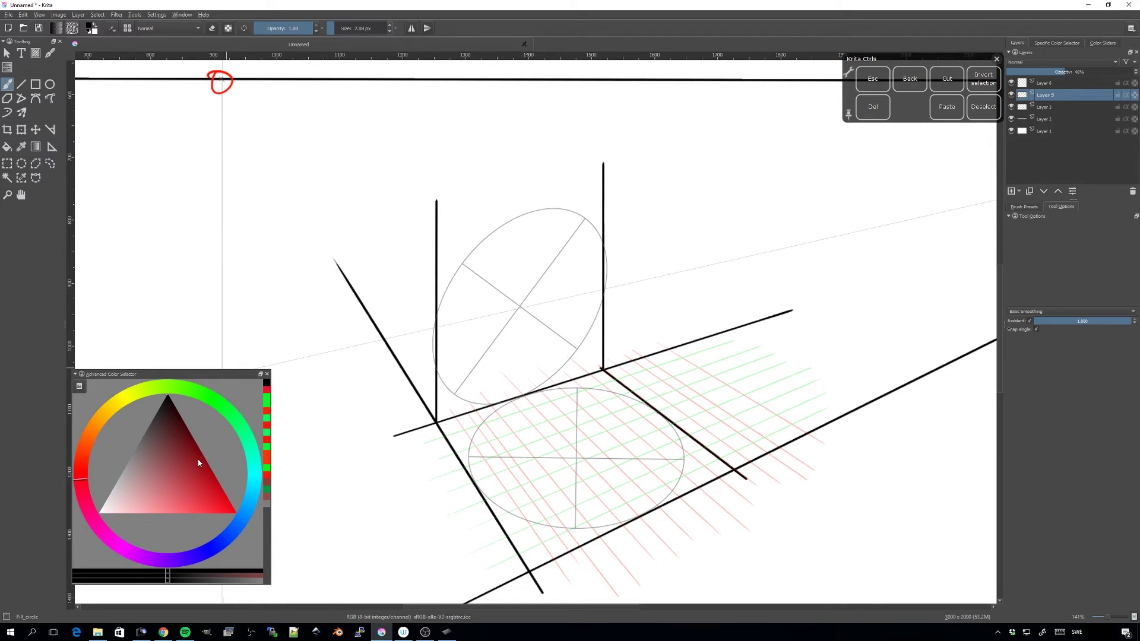
{"action": "left_click", "coordinate": [233, 512]}
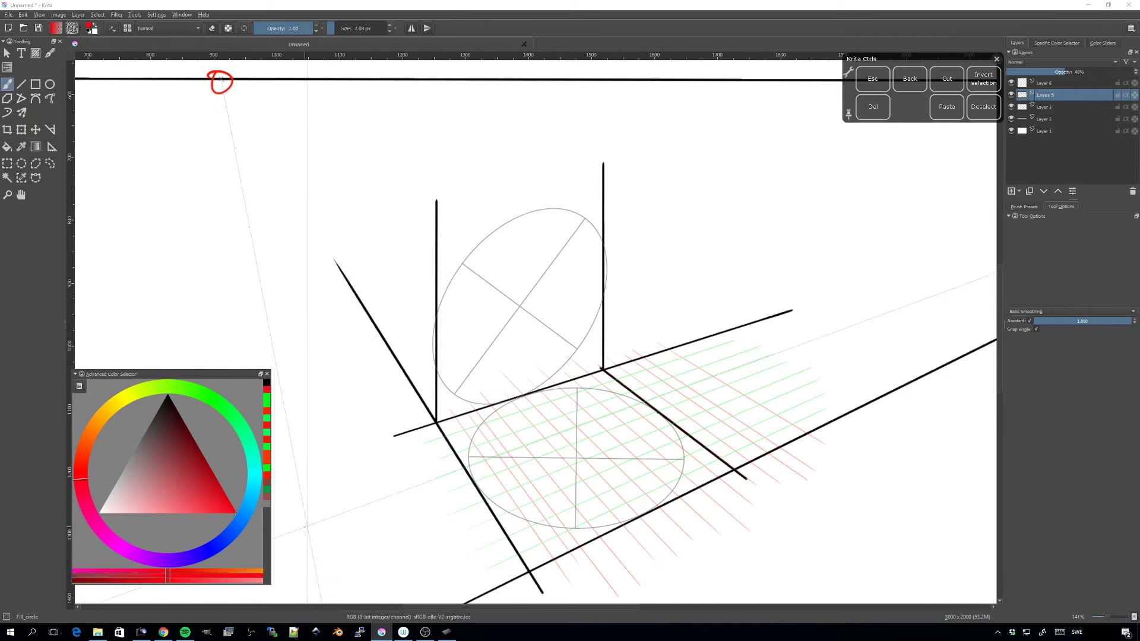
{"action": "left_click_drag", "start_coordinate": [518, 389], "coordinate": [517, 274]}
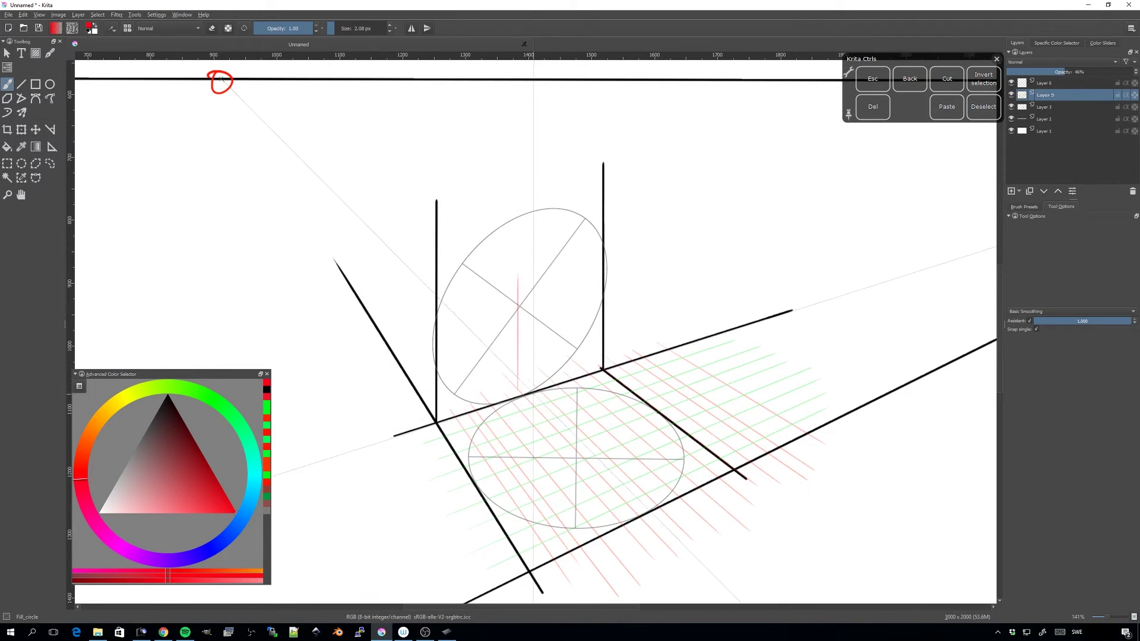
{"action": "key", "text": "ctrl+z"}
- Draw a series of light green guide lines across the upright plane, converging on the green vanishing point
{"action": "left_click", "coordinate": [236, 423]}
{"action": "left_click", "coordinate": [236, 424]}
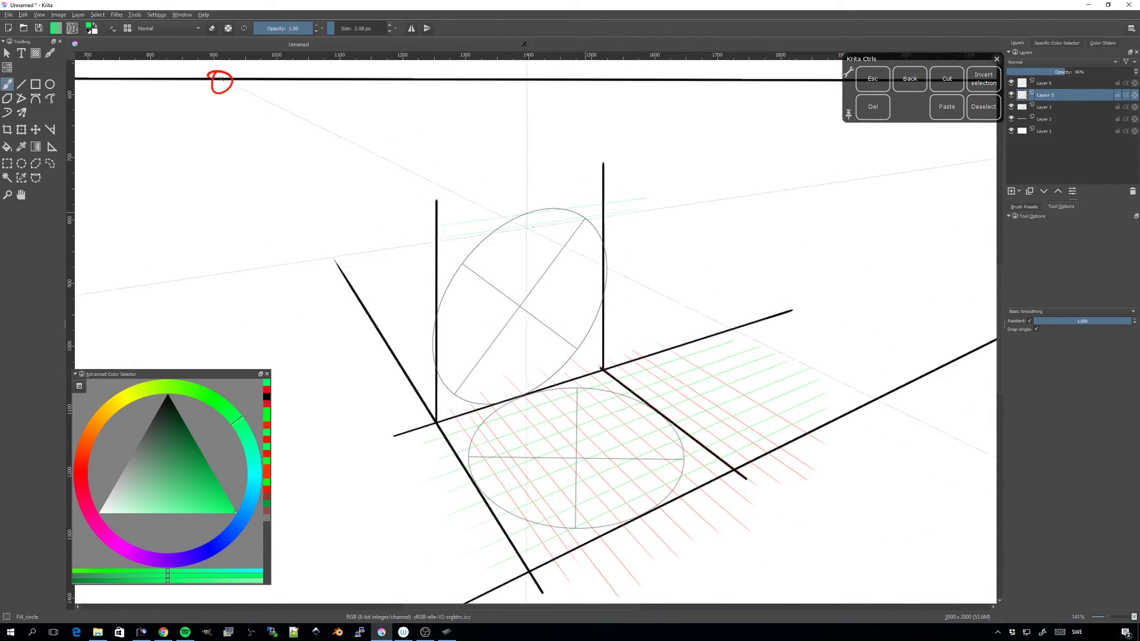
{"action": "left_click_drag", "start_coordinate": [424, 298], "coordinate": [664, 259]}
{"action": "left_click_drag", "start_coordinate": [419, 330], "coordinate": [671, 280]}
{"action": "left_click_drag", "start_coordinate": [424, 355], "coordinate": [671, 293]}
{"action": "left_click_drag", "start_coordinate": [424, 369], "coordinate": [669, 306]}
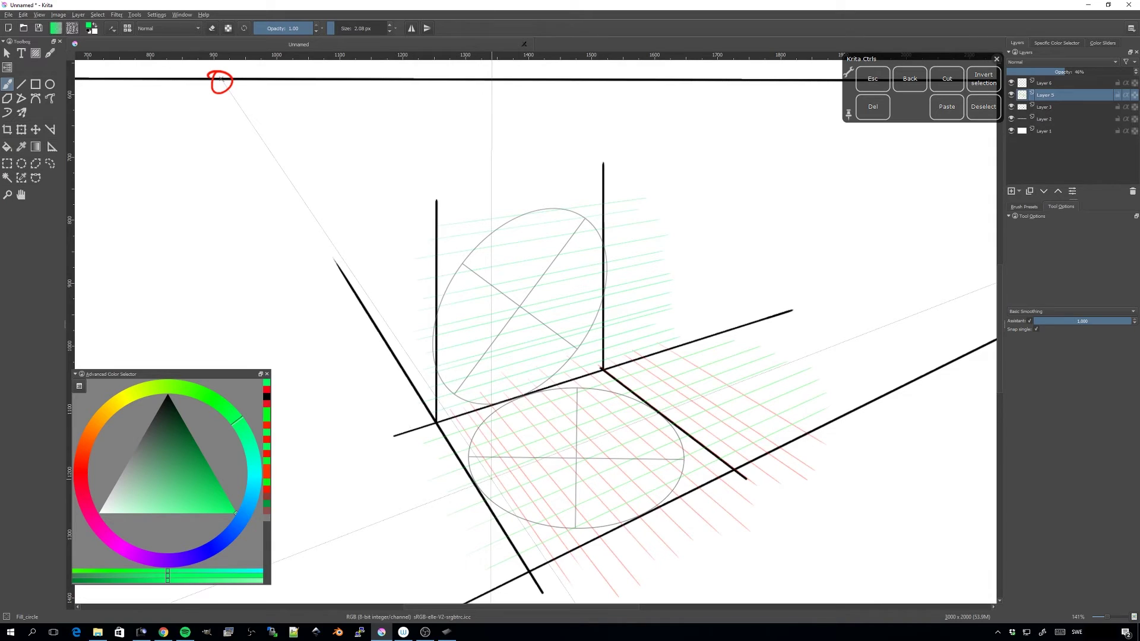
- Draw a row of magenta vertical guide lines across the upright plane between the two black vertical lines
{"action": "left_click", "coordinate": [117, 548]}
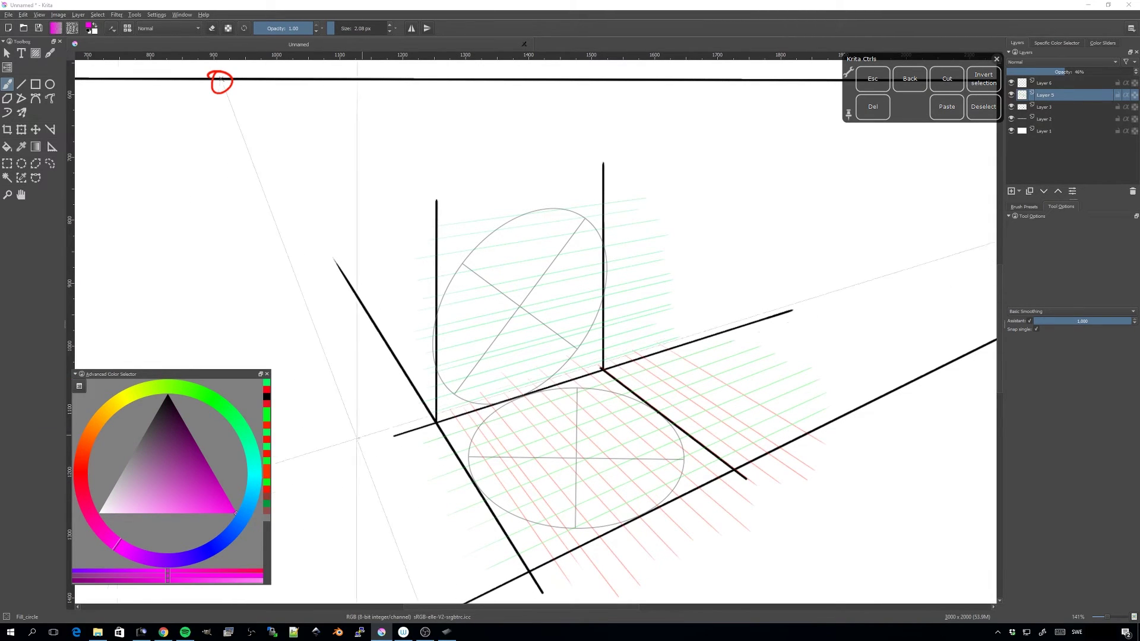
{"action": "left_click_drag", "start_coordinate": [466, 225], "coordinate": [465, 411]}
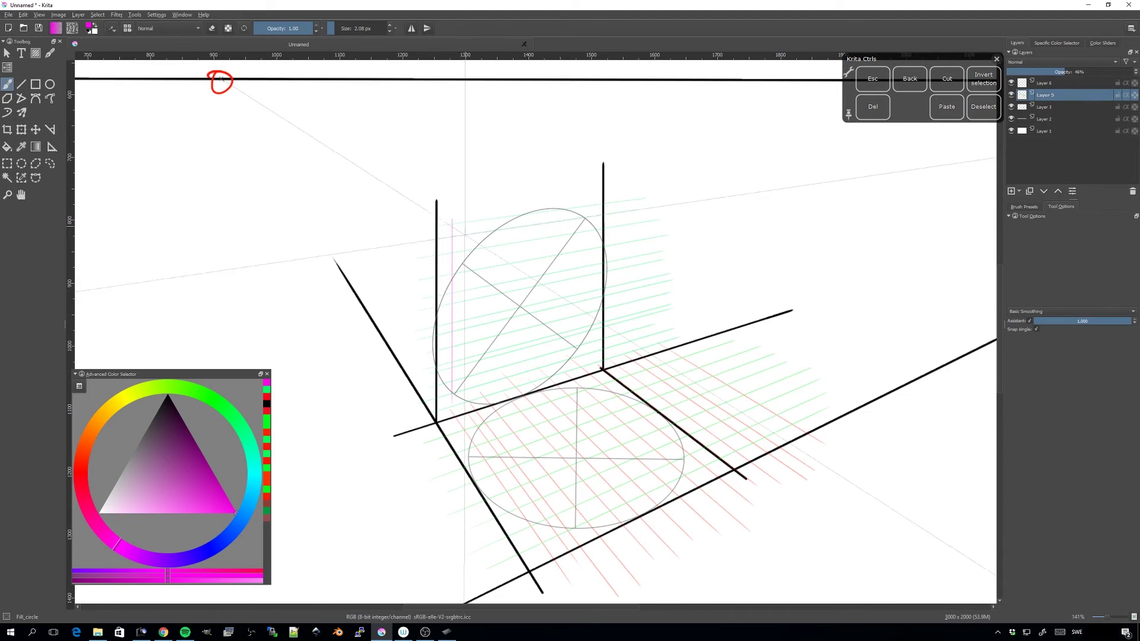
{"action": "left_click_drag", "start_coordinate": [480, 220], "coordinate": [479, 397]}
{"action": "mouse_move", "coordinate": [495, 220]}
{"action": "left_mouse_down"}
{"action": "mouse_move", "coordinate": [494, 404]}
{"action": "mouse_move", "coordinate": [524, 392]}
{"action": "left_mouse_up"}
{"action": "mouse_move", "coordinate": [530, 218]}
{"action": "left_mouse_down"}
{"action": "mouse_move", "coordinate": [531, 389]}
{"action": "mouse_move", "coordinate": [559, 368]}
{"action": "left_mouse_up"}
{"action": "left_click_drag", "start_coordinate": [574, 211], "coordinate": [573, 351]}
{"action": "left_click_drag", "start_coordinate": [588, 193], "coordinate": [588, 371]}
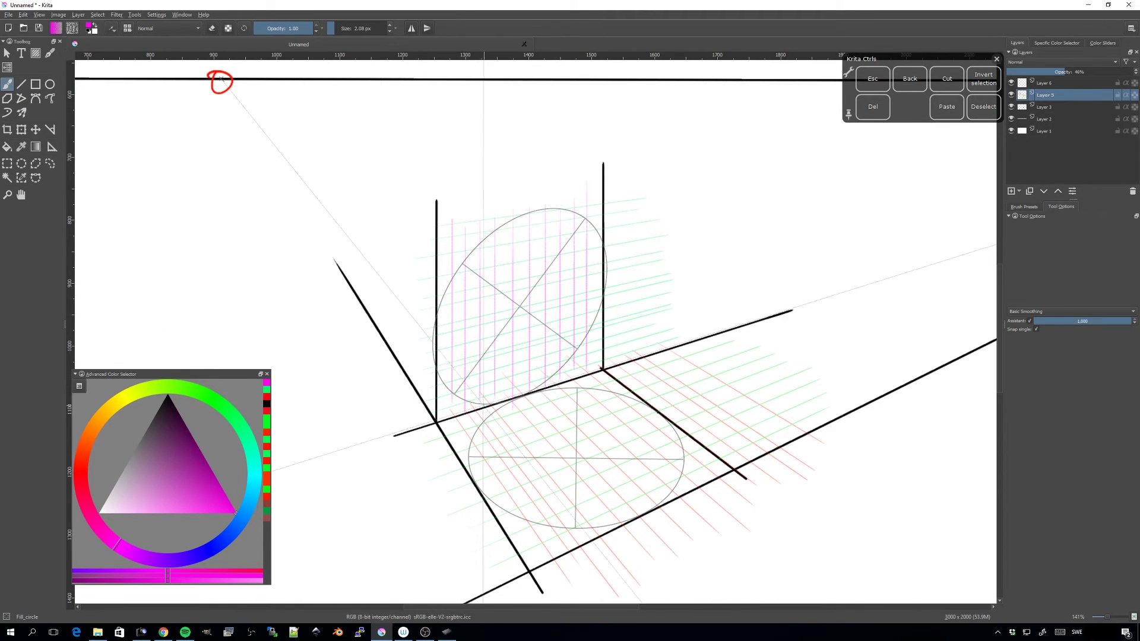
- Reshape and move the upright ellipse assistant so it fits between the two vertical lines and the base line
{"action": "left_click", "coordinate": [52, 146]}
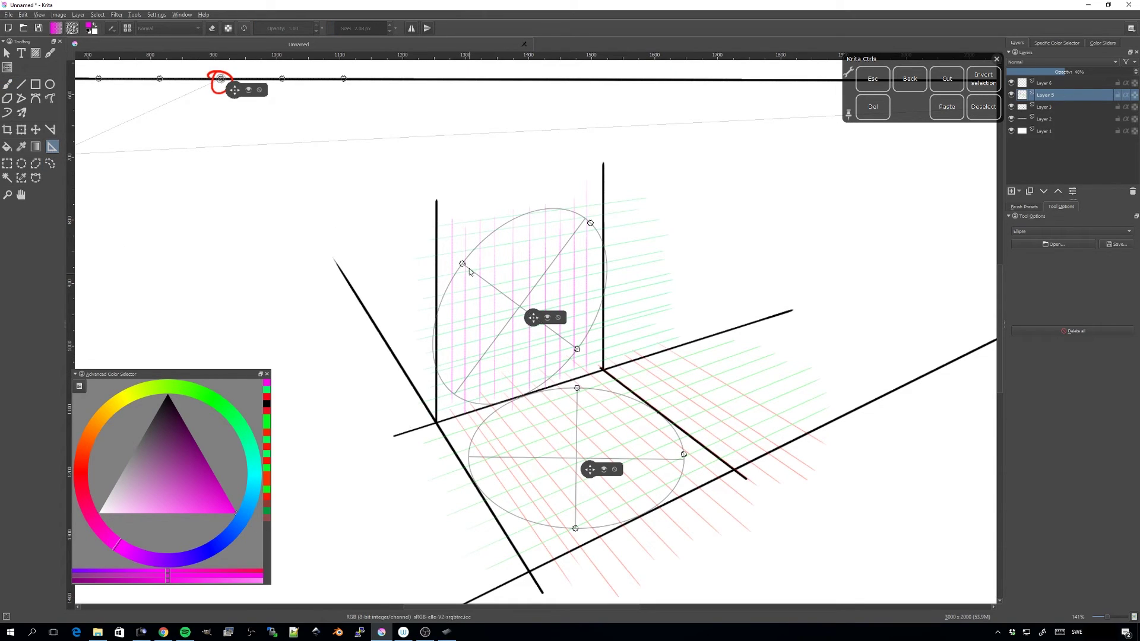
{"action": "left_click_drag", "start_coordinate": [590, 223], "coordinate": [585, 231]}
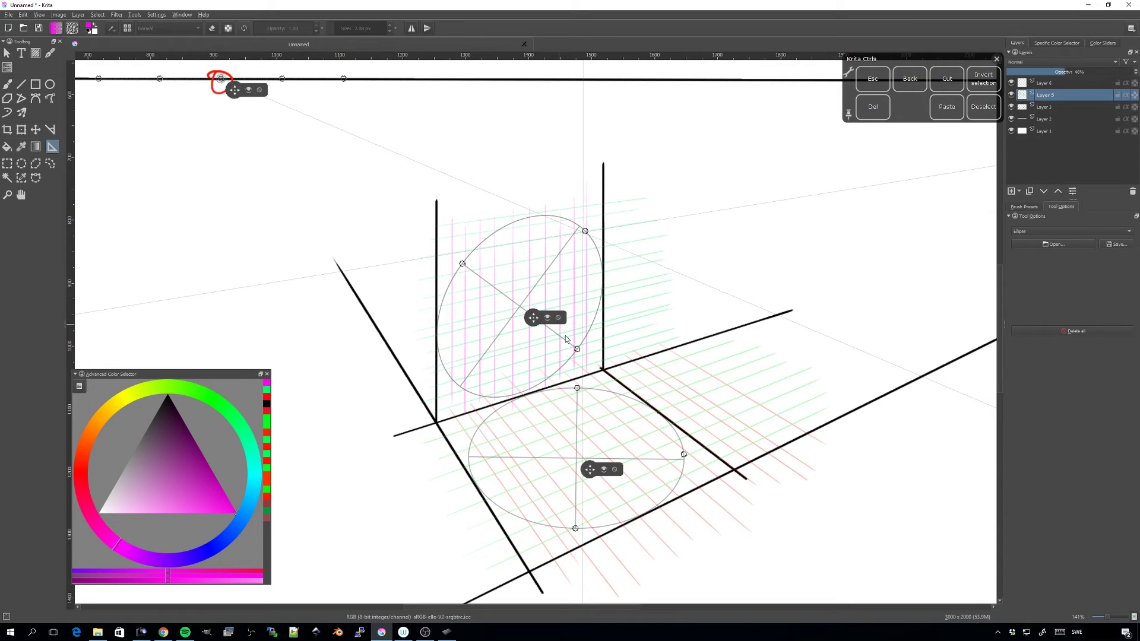
{"action": "left_click_drag", "start_coordinate": [577, 349], "coordinate": [580, 351]}
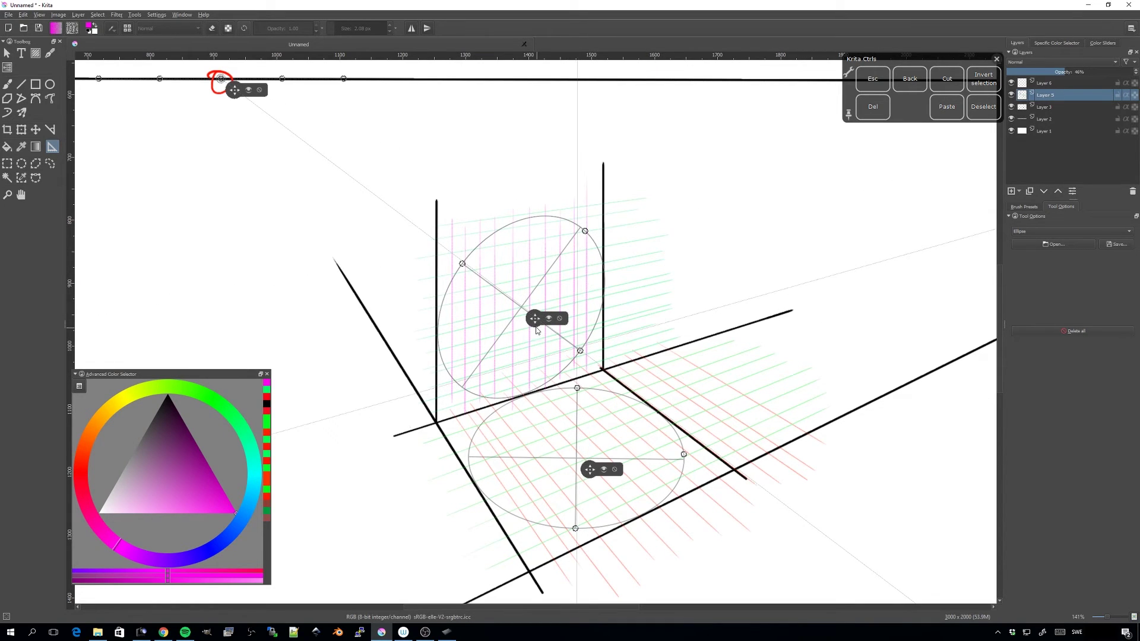
{"action": "left_click_drag", "start_coordinate": [585, 231], "coordinate": [582, 235]}
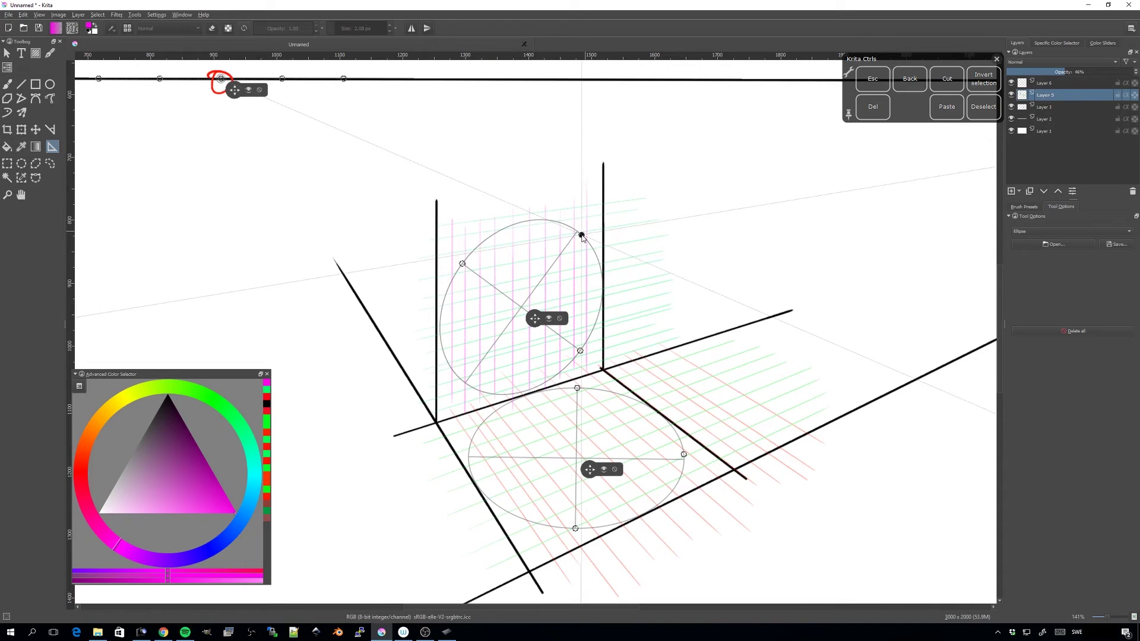
{"action": "left_click_drag", "start_coordinate": [536, 319], "coordinate": [533, 323]}
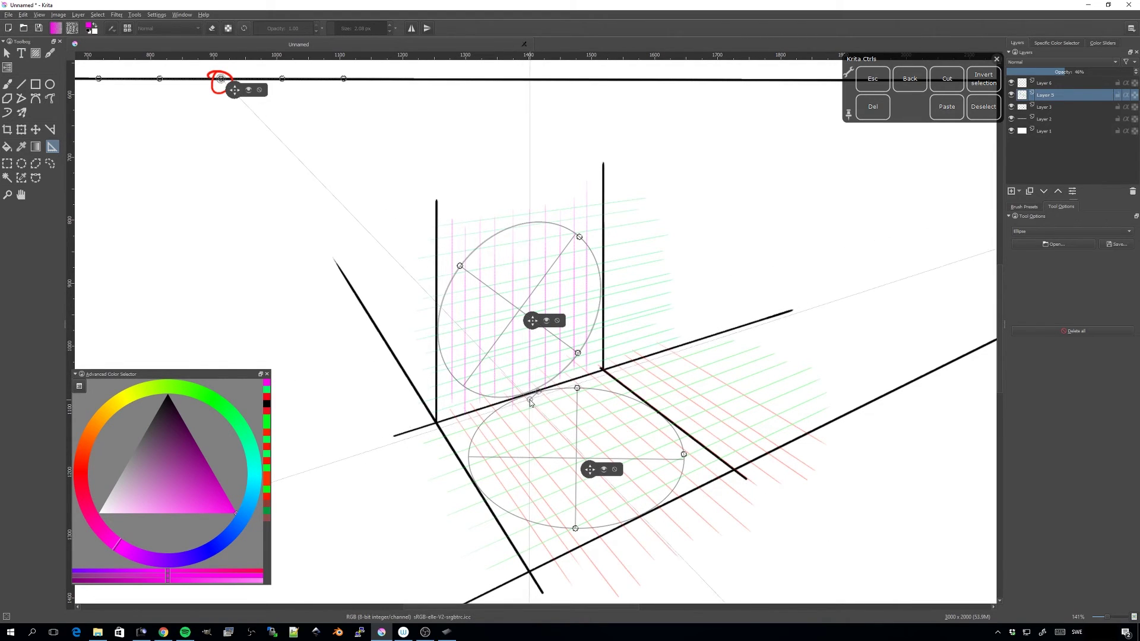
{"action": "left_click", "coordinate": [538, 415]}
{"action": "left_click", "coordinate": [550, 410]}
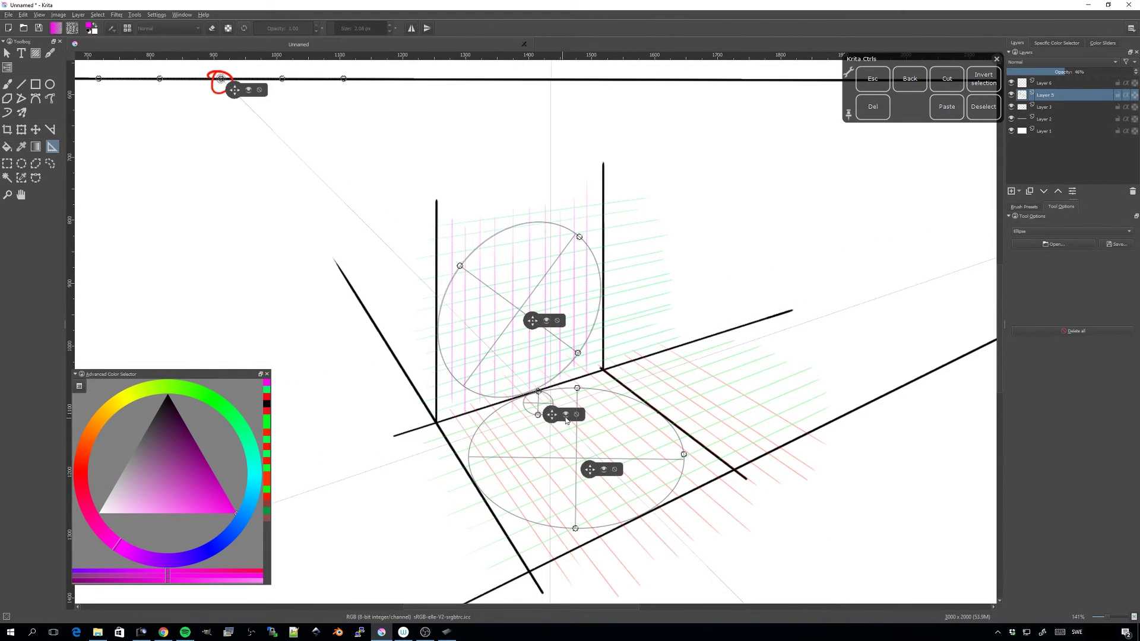
{"action": "left_click", "coordinate": [577, 415]}
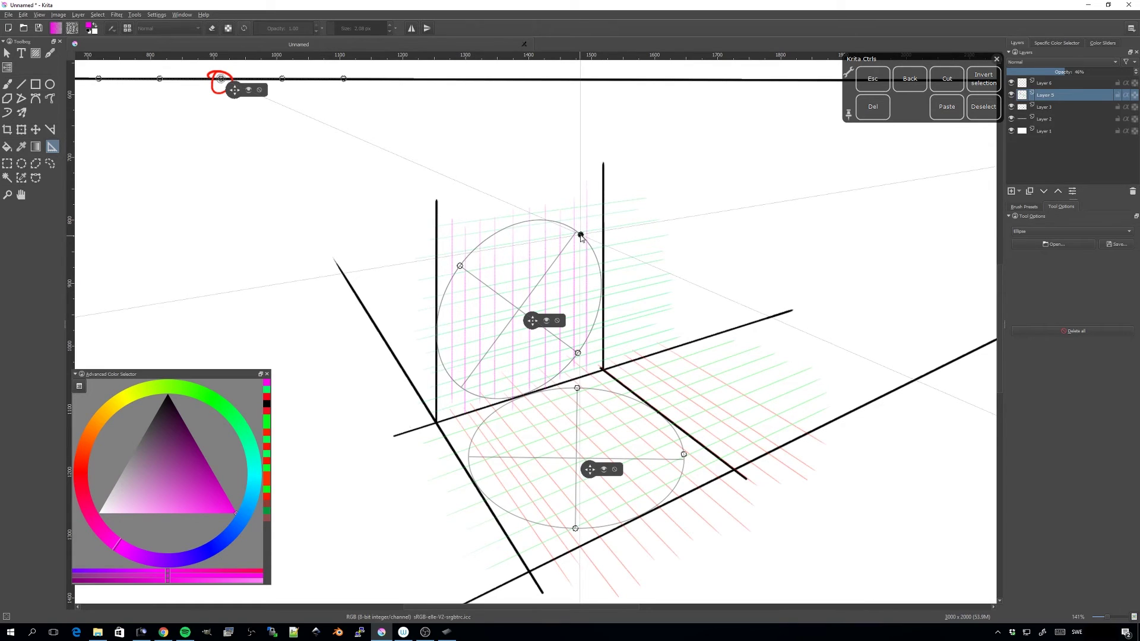
- Fine-tune the upright ellipse's handles and position until it touches both vertical lines and the base line evenly with the grid
{"action": "left_click_drag", "start_coordinate": [579, 356], "coordinate": [578, 357]}
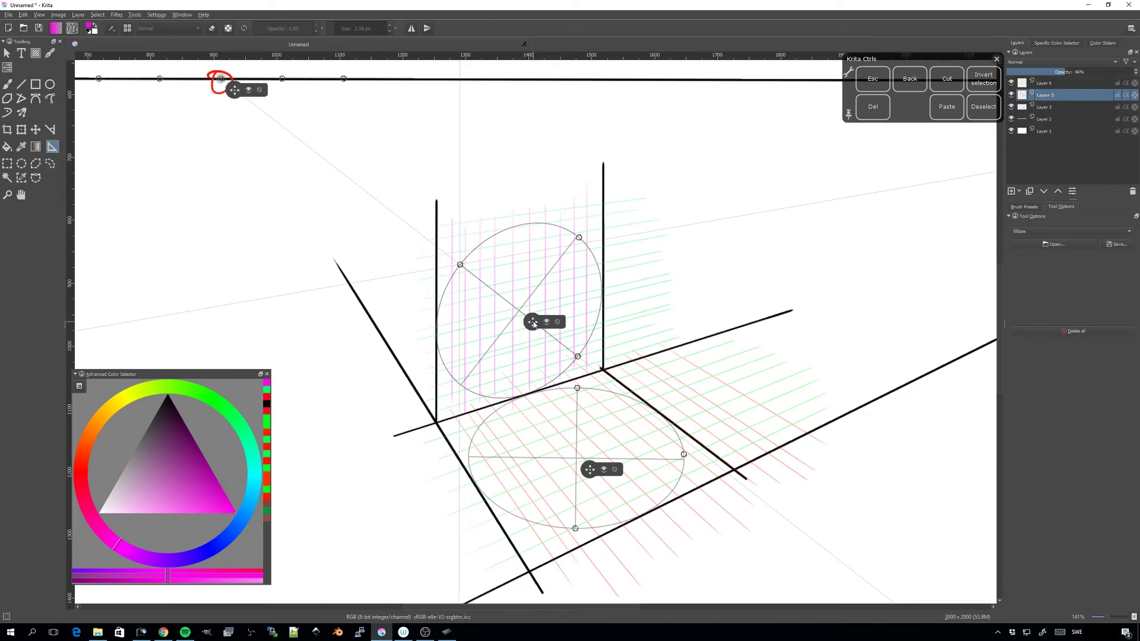
{"action": "left_click_drag", "start_coordinate": [579, 357], "coordinate": [576, 356]}
{"action": "left_click_drag", "start_coordinate": [533, 322], "coordinate": [533, 322]}
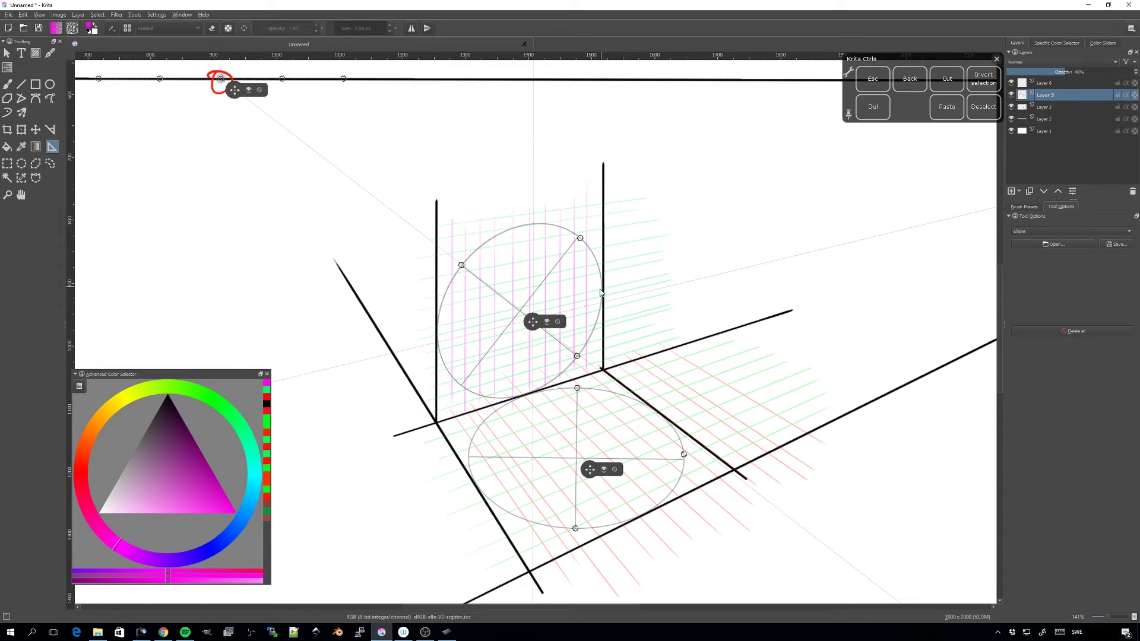
{"action": "left_click_drag", "start_coordinate": [580, 238], "coordinate": [577, 240]}
{"action": "left_click_drag", "start_coordinate": [577, 357], "coordinate": [579, 358]}
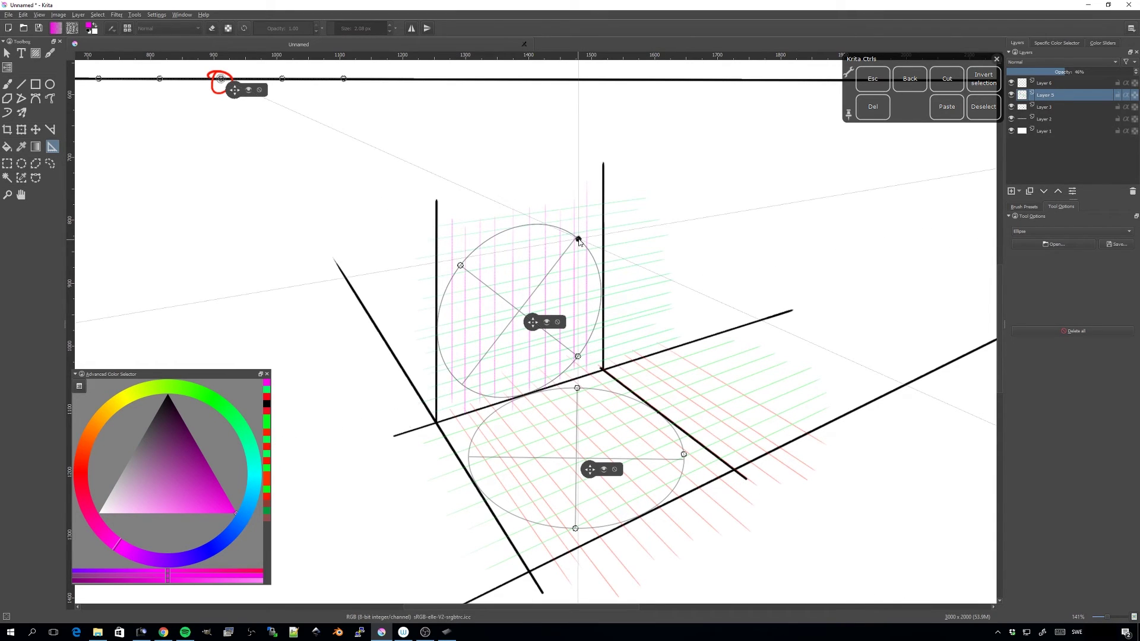
{"action": "left_click_drag", "start_coordinate": [534, 324], "coordinate": [535, 324]}
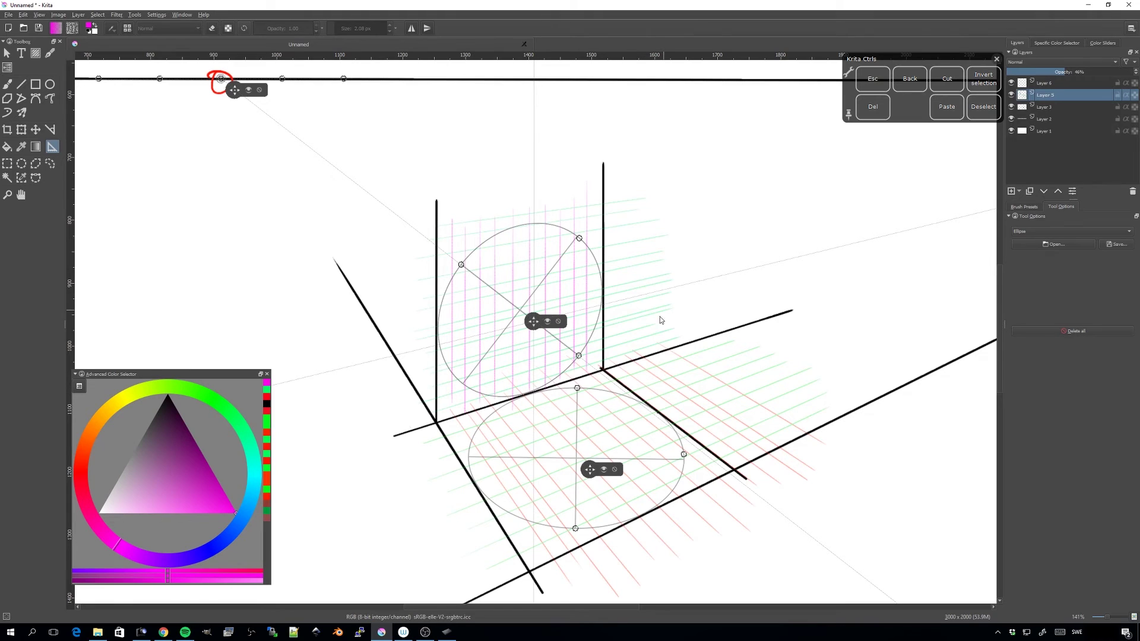
- With a thicker black brush, draw a line on Layer 3 touching the top of the upright ellipse and converging on the green vanishing point
{"action": "left_click", "coordinate": [7, 83]}
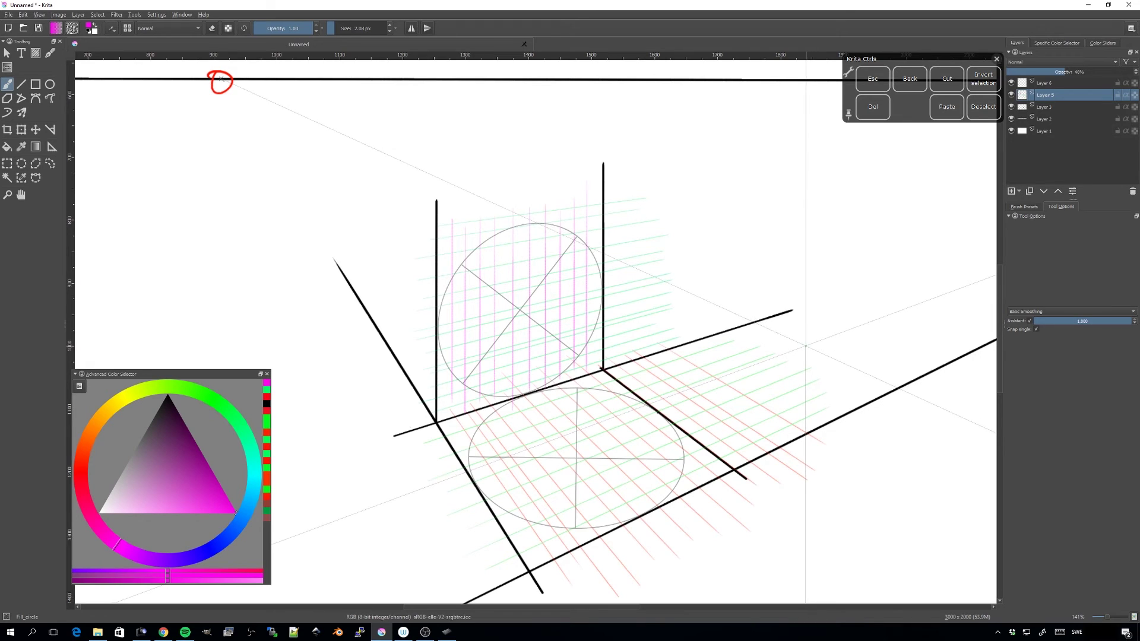
{"action": "left_click_drag", "start_coordinate": [221, 79], "coordinate": [187, 91]}
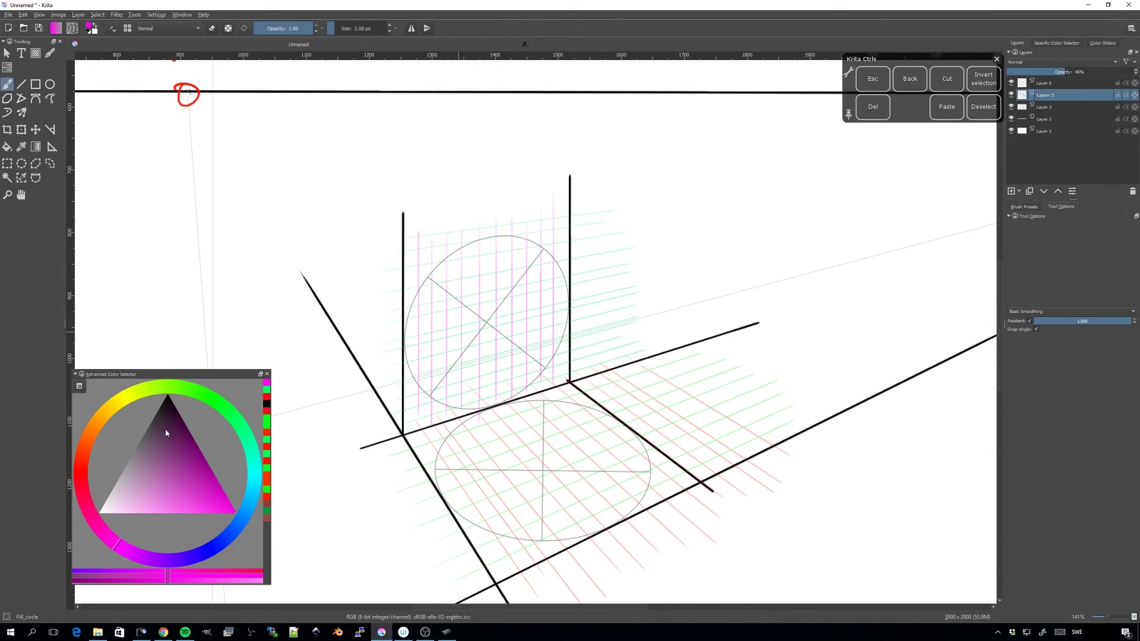
{"action": "left_click_drag", "start_coordinate": [168, 436], "coordinate": [168, 389]}
{"action": "left_click", "coordinate": [1012, 107]}
{"action": "left_click", "coordinate": [1011, 107]}
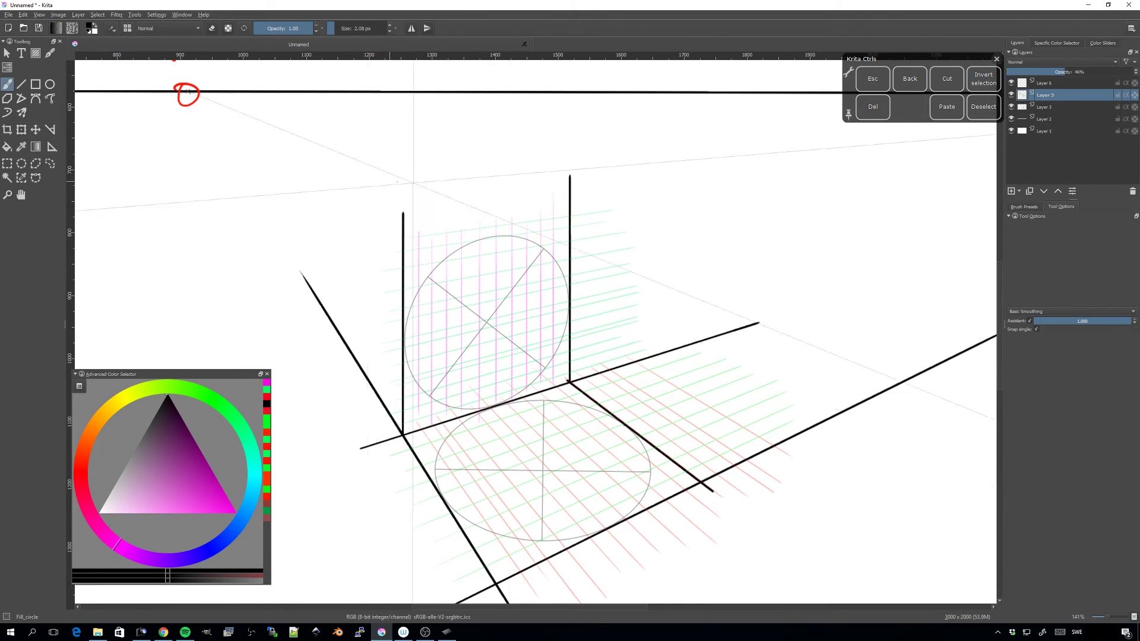
{"action": "left_click", "coordinate": [338, 31]}
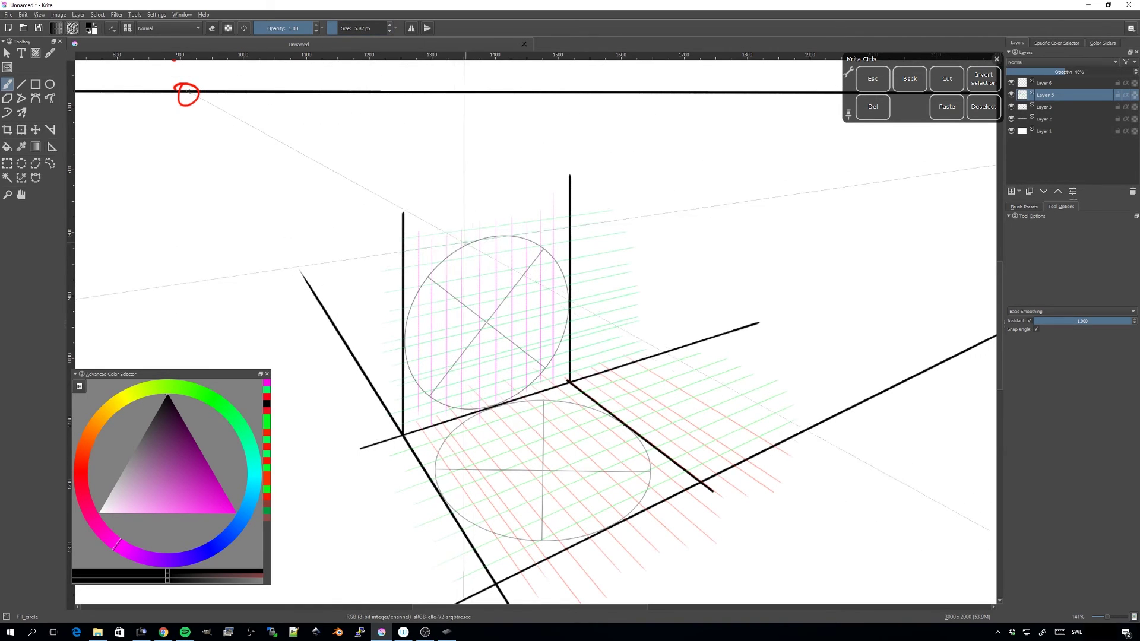
{"action": "left_click_drag", "start_coordinate": [397, 249], "coordinate": [644, 223]}
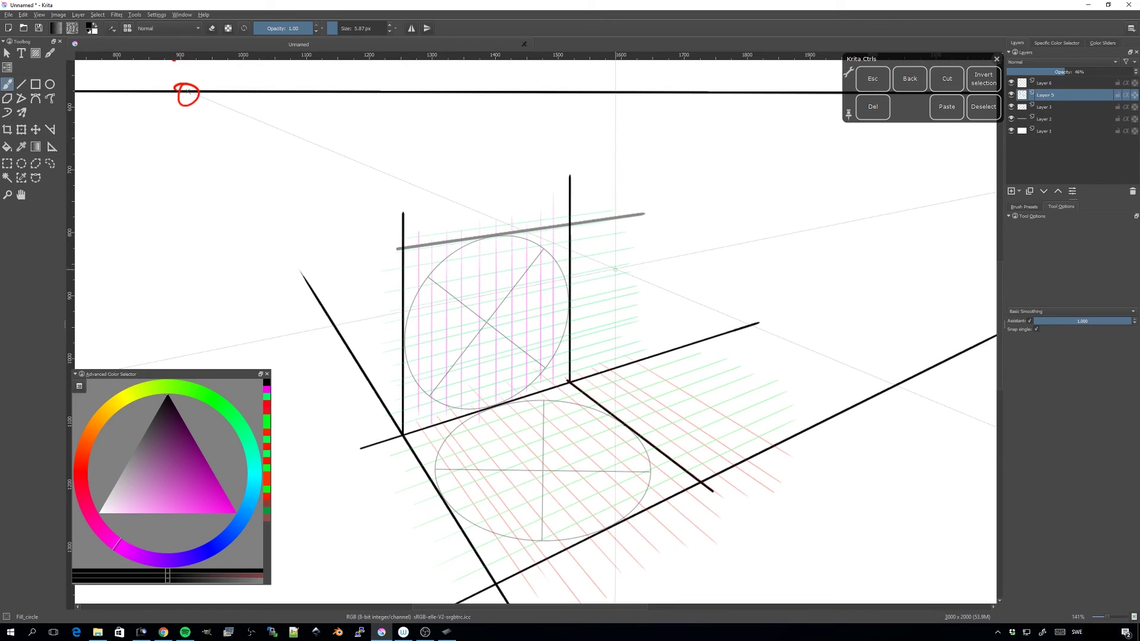
{"action": "key", "text": "ctrl+z"}
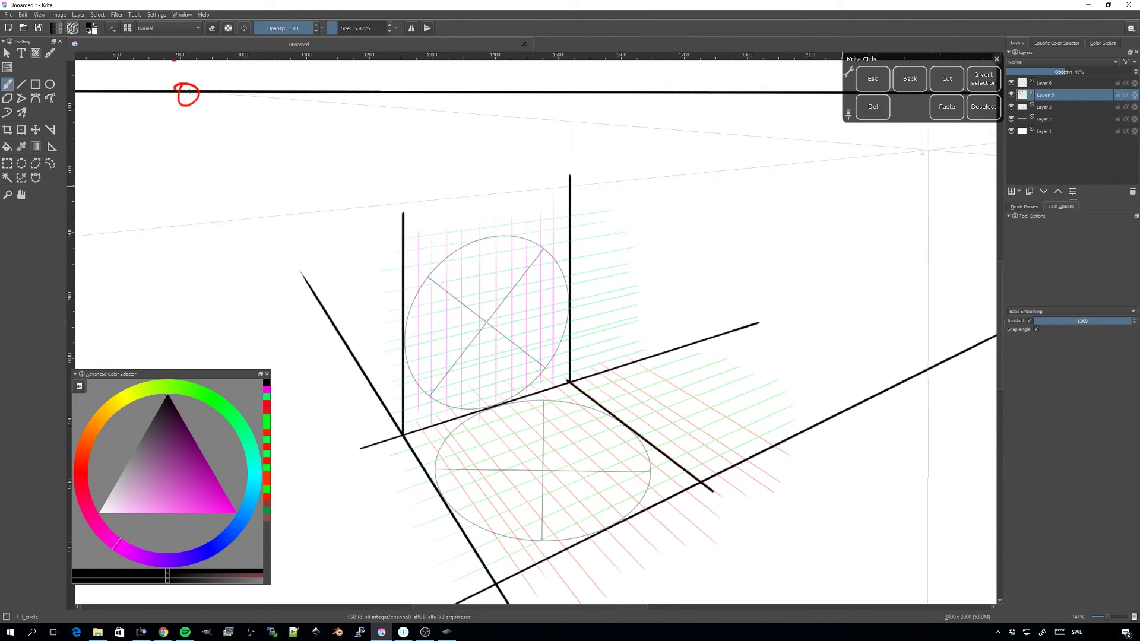
{"action": "key", "text": "Page_Down"}
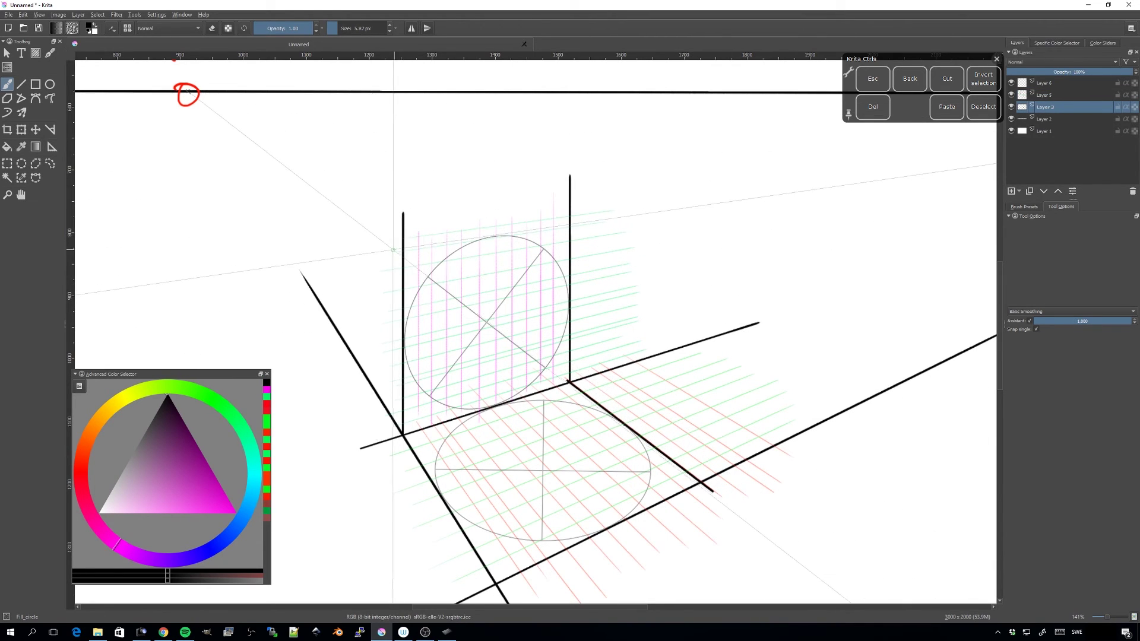
{"action": "mouse_move", "coordinate": [393, 250]}
{"action": "left_mouse_down"}
{"action": "mouse_move", "coordinate": [564, 216]}
{"action": "mouse_move", "coordinate": [690, 208]}
{"action": "left_mouse_up"}
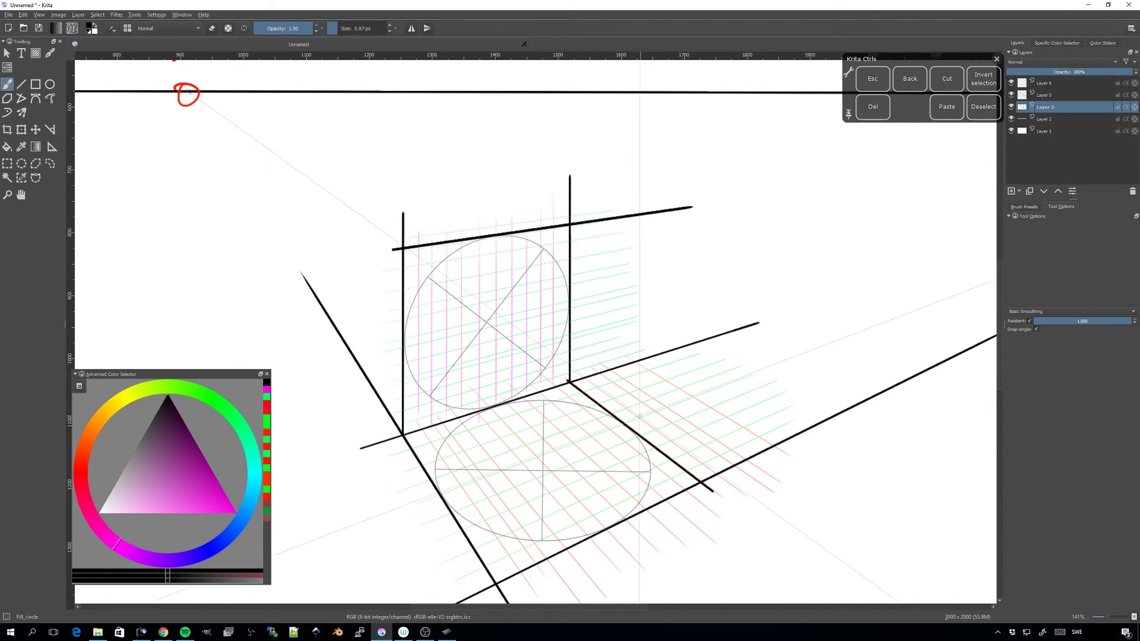
- Reduce the brush size to about 2 px and add a new layer above Layer 3 for thin construction lines
{"action": "scroll", "coordinate": [644, 397], "scroll_direction": "down", "scroll_amount": 5}
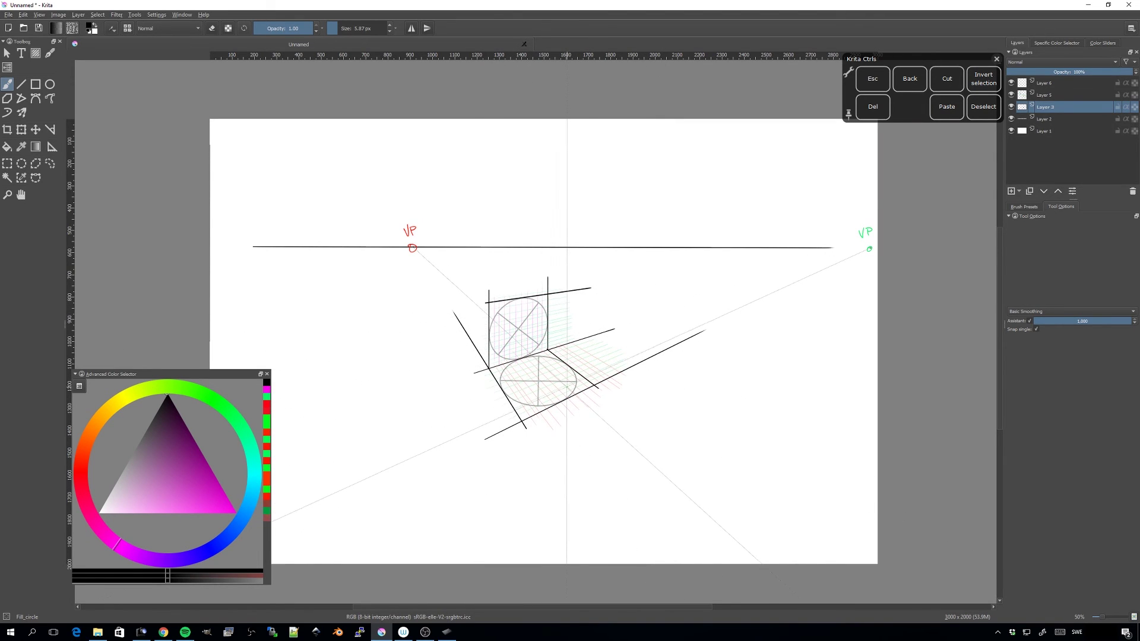
{"action": "left_click_drag", "start_coordinate": [569, 392], "coordinate": [524, 402]}
{"action": "key", "text": "ctrl+plus"}
{"action": "key", "text": "ctrl+plus"}
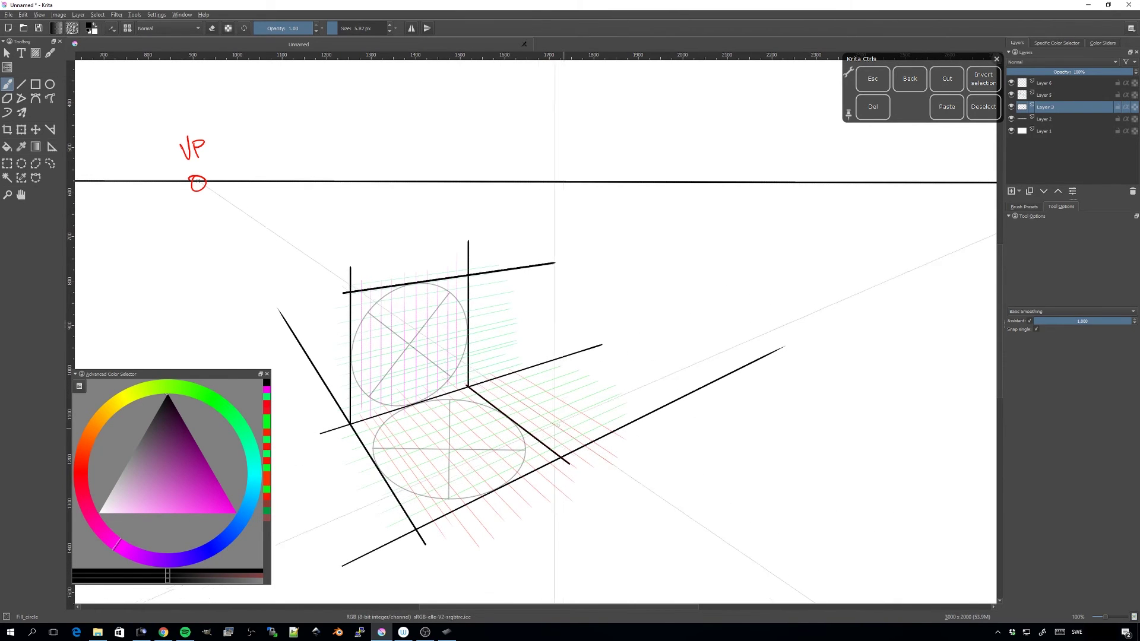
{"action": "left_click_drag", "start_coordinate": [337, 31], "coordinate": [334, 30]}
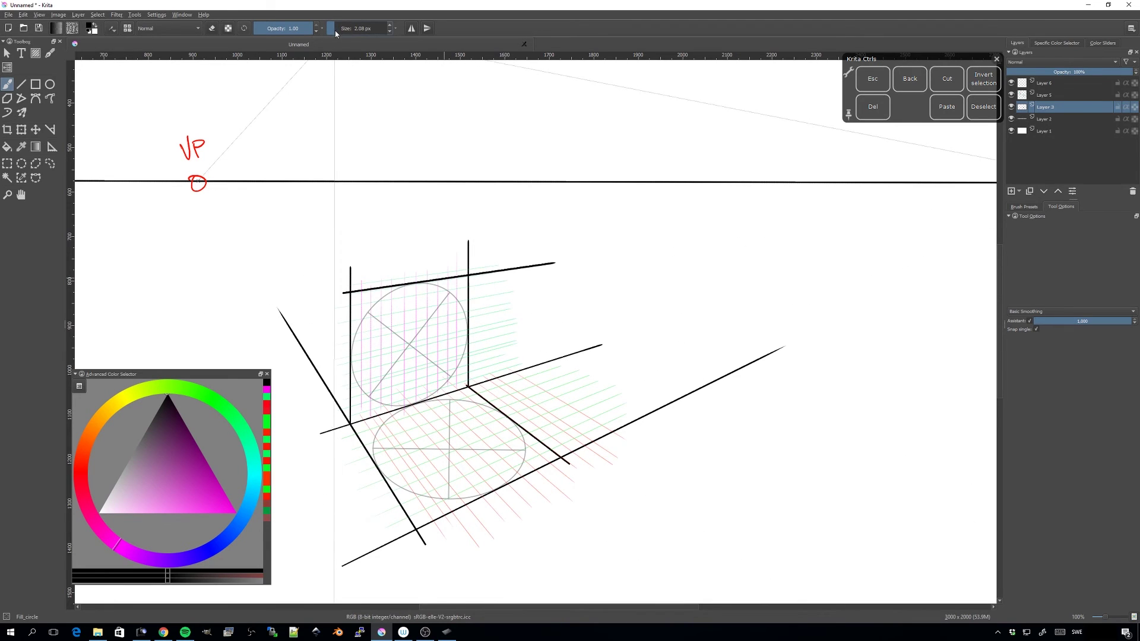
{"action": "left_click", "coordinate": [1011, 192]}
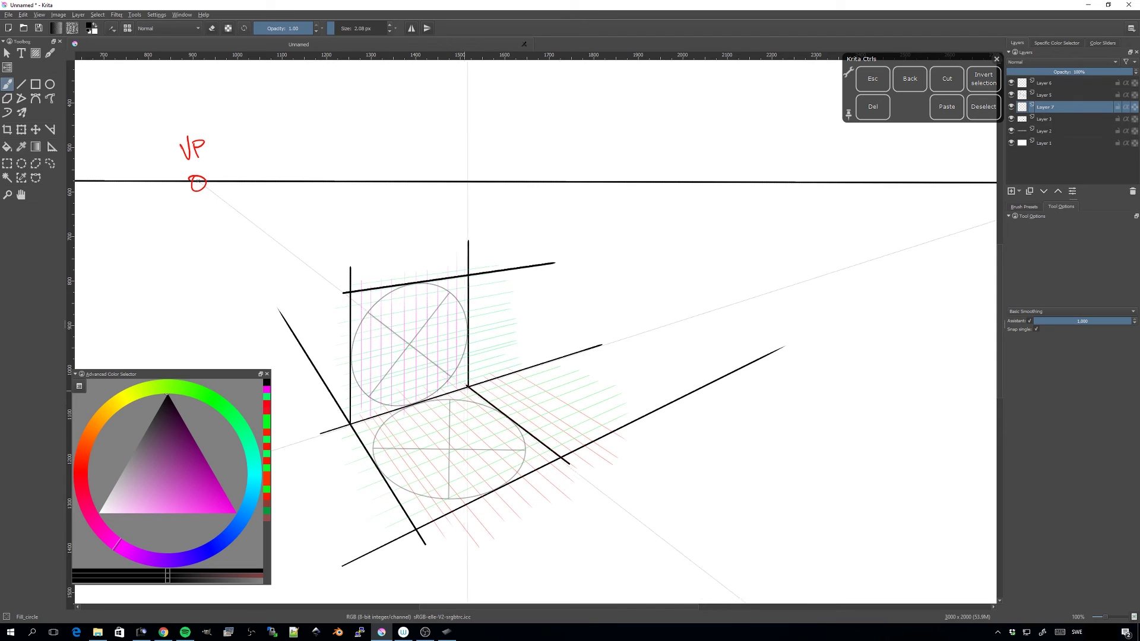
{"action": "left_click_drag", "start_coordinate": [468, 387], "coordinate": [467, 498]}
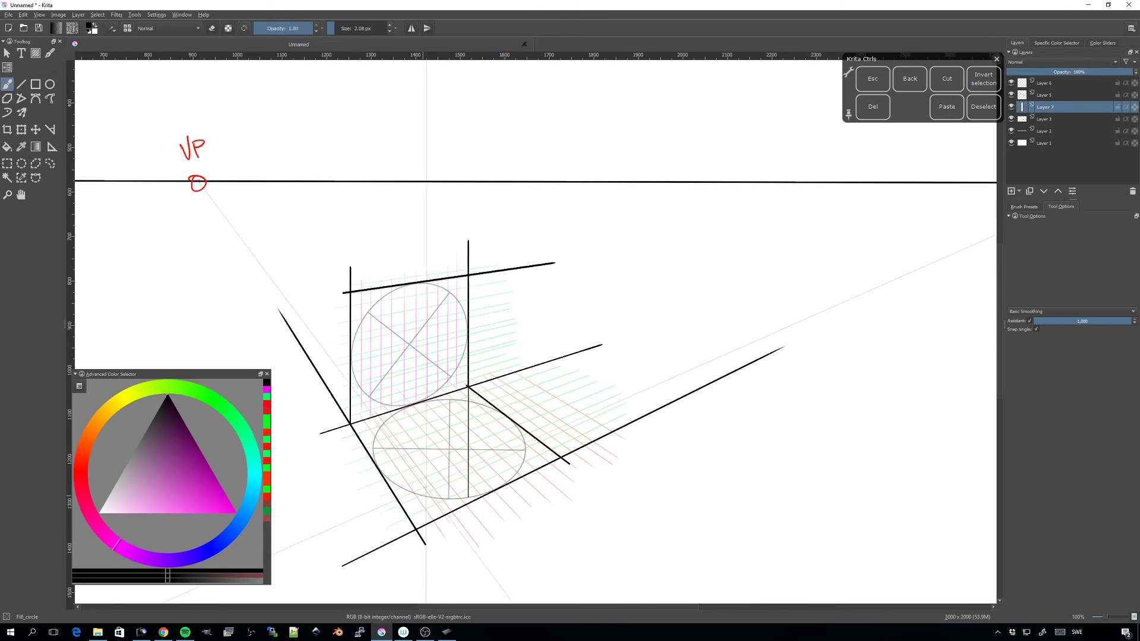
{"action": "key", "text": "ctrl+z"}
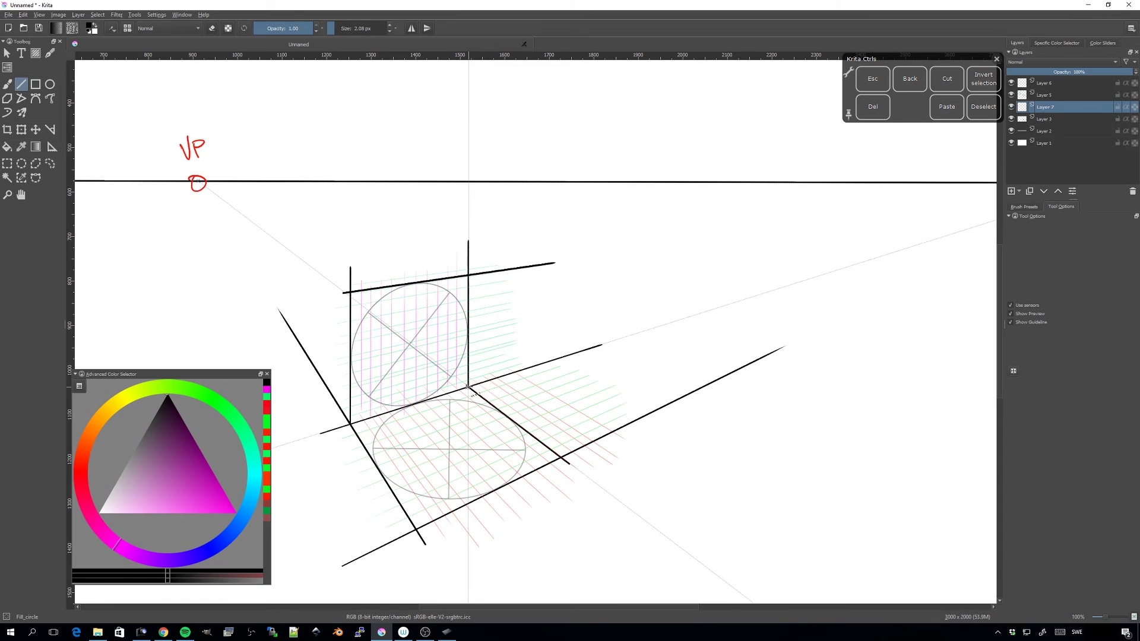
- Draw both diagonals of the ground square and a long line through their crossing, converging on the green vanishing point
{"action": "left_click_drag", "start_coordinate": [416, 528], "coordinate": [469, 388]}
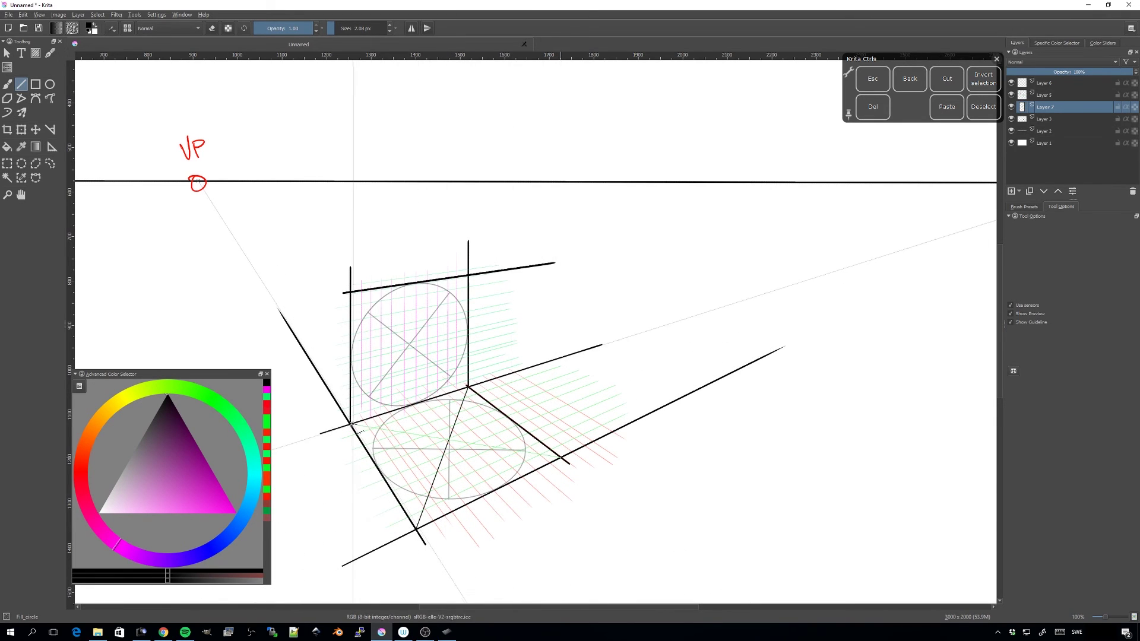
{"action": "left_click_drag", "start_coordinate": [352, 425], "coordinate": [561, 457]}
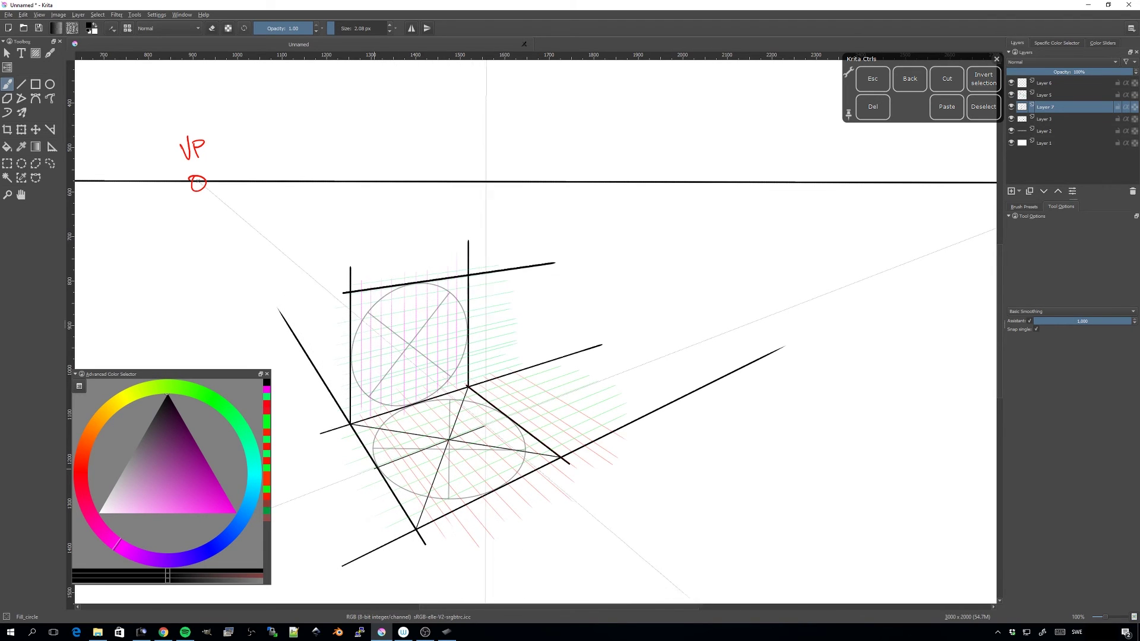
{"action": "left_click_drag", "start_coordinate": [530, 408], "coordinate": [738, 328]}
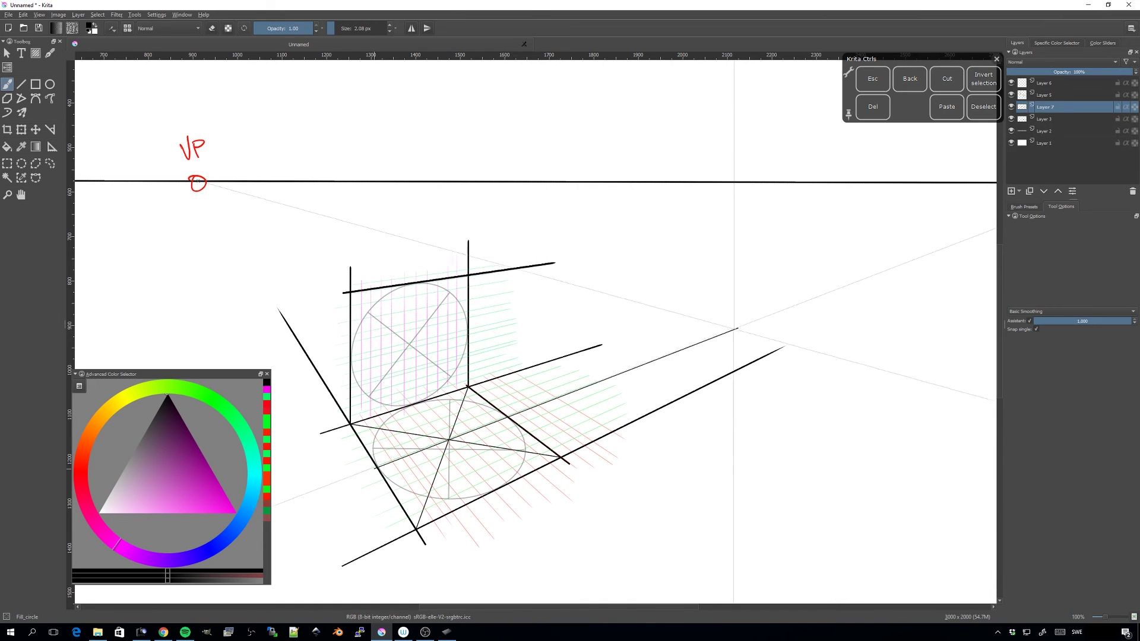
{"action": "left_click_drag", "start_coordinate": [375, 469], "coordinate": [321, 490]}
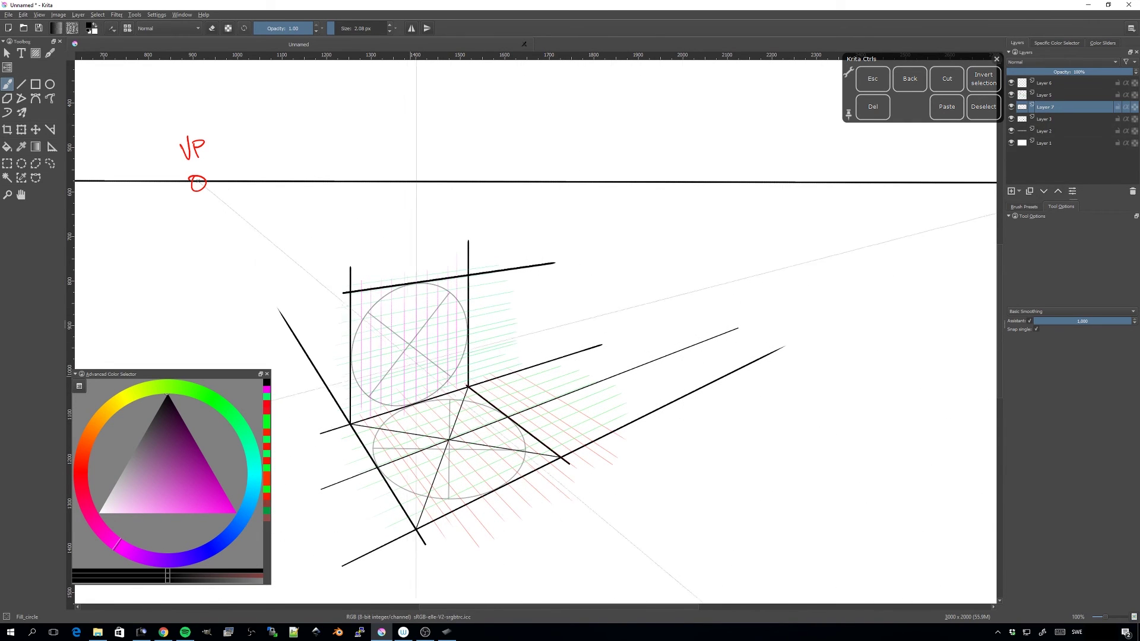
- Draw both diagonals of the upright square and a long line through their crossing, converging on the green vanishing point
{"action": "left_click", "coordinate": [21, 84]}
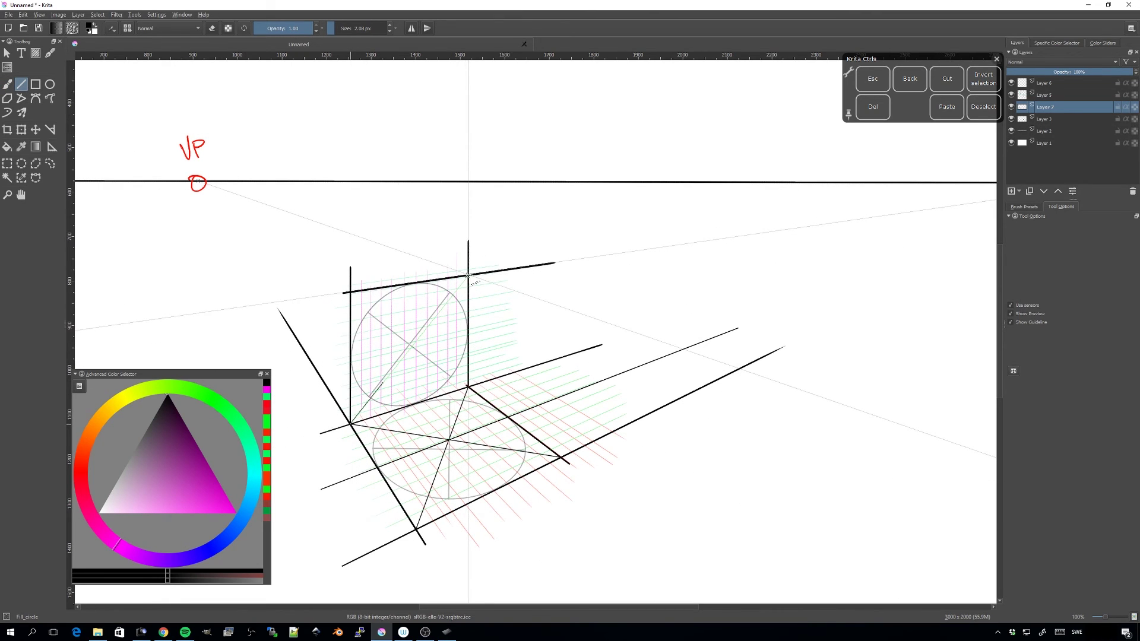
{"action": "left_click_drag", "start_coordinate": [468, 275], "coordinate": [468, 275]}
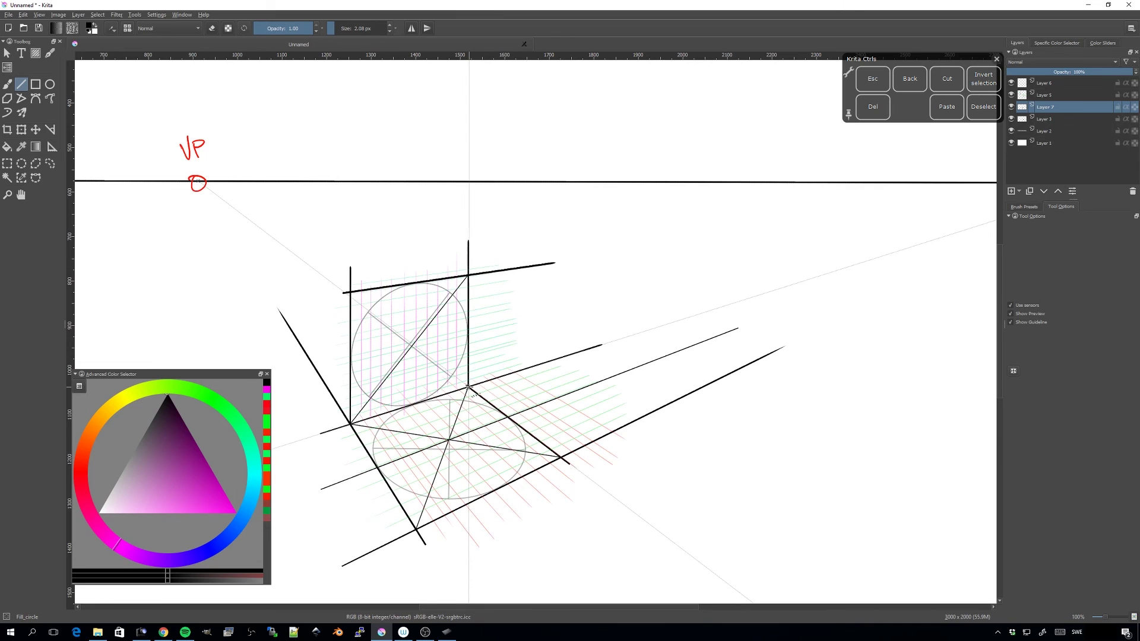
{"action": "left_click_drag", "start_coordinate": [350, 292], "coordinate": [350, 292]}
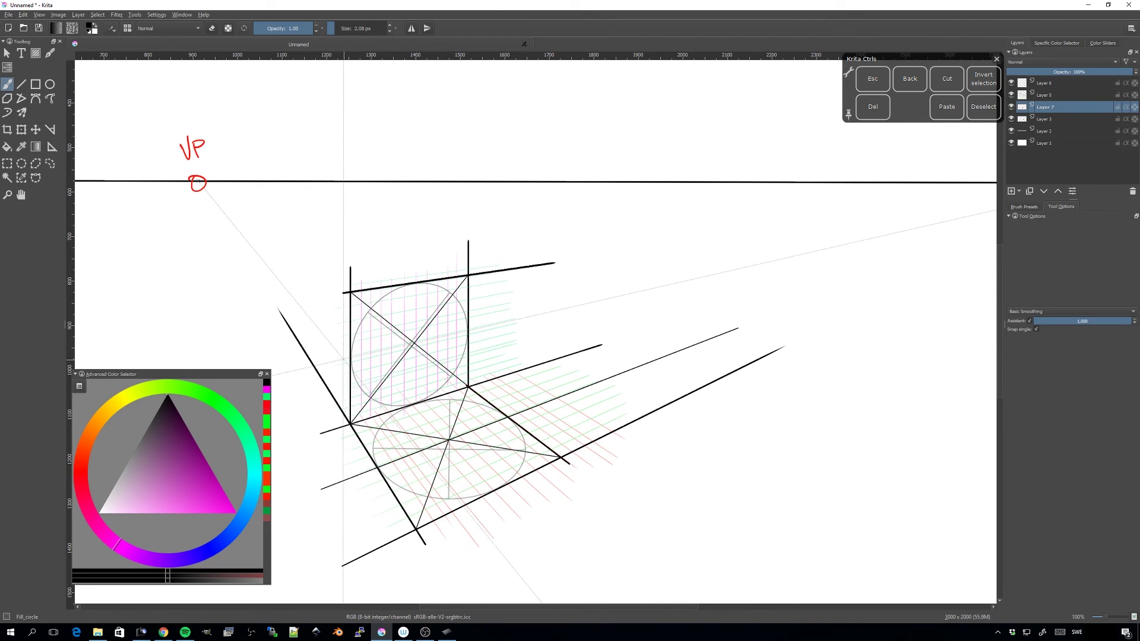
{"action": "left_click_drag", "start_coordinate": [492, 324], "coordinate": [857, 242]}
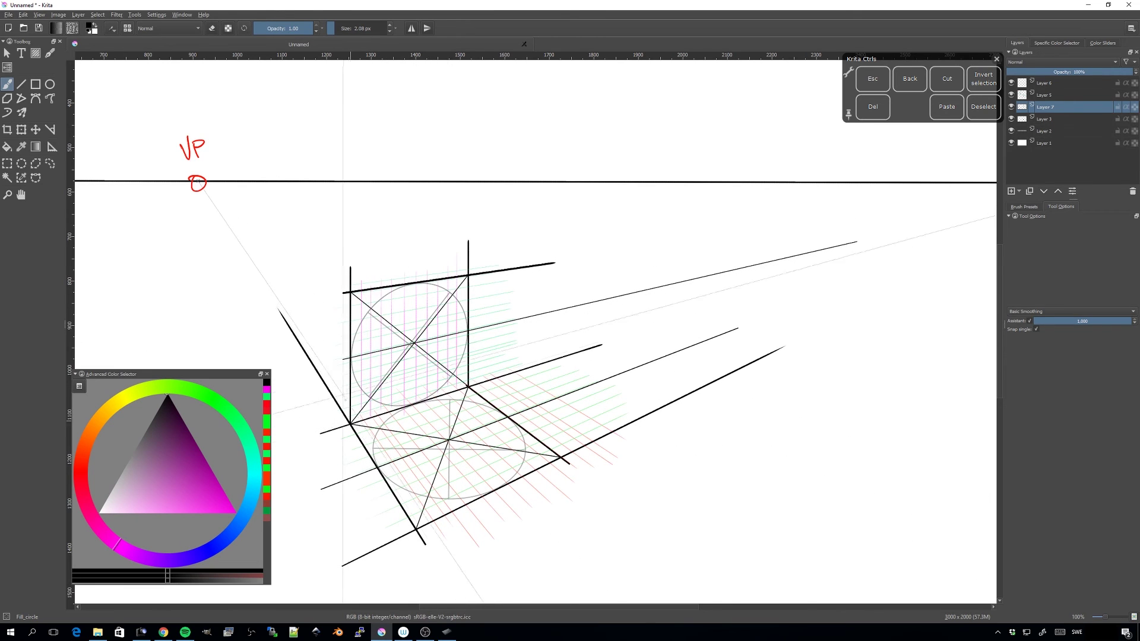
- Draw a line from the upright square's lower front corner through its far edge's midpoint to the top line, and add a thin vertical there
{"action": "key", "text": "v"}
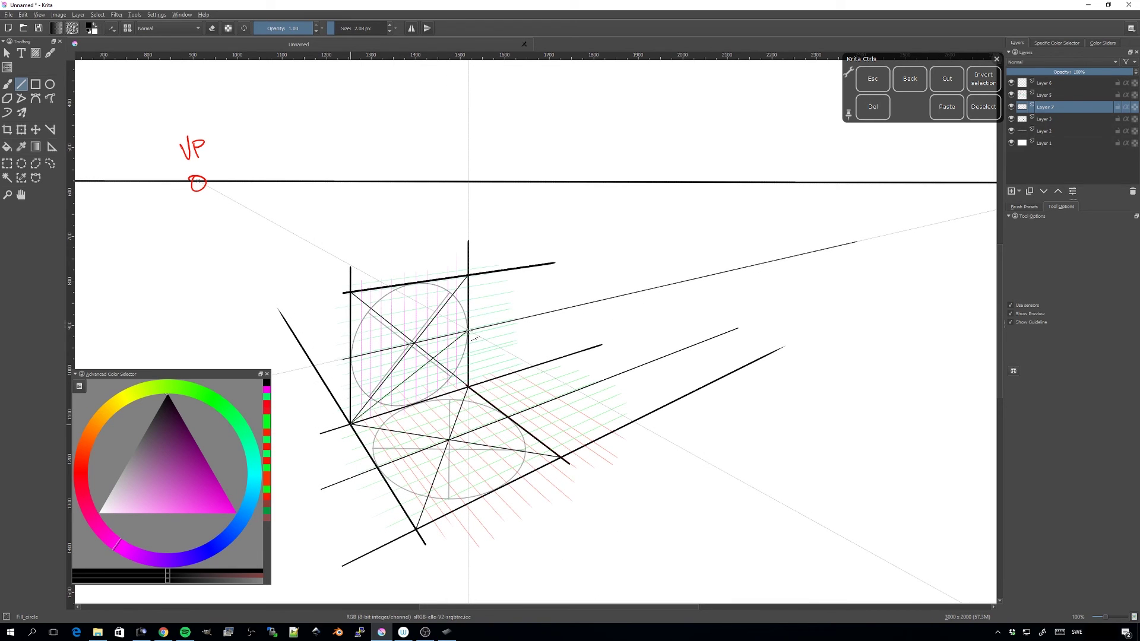
{"action": "left_click_drag", "start_coordinate": [467, 331], "coordinate": [552, 263]}
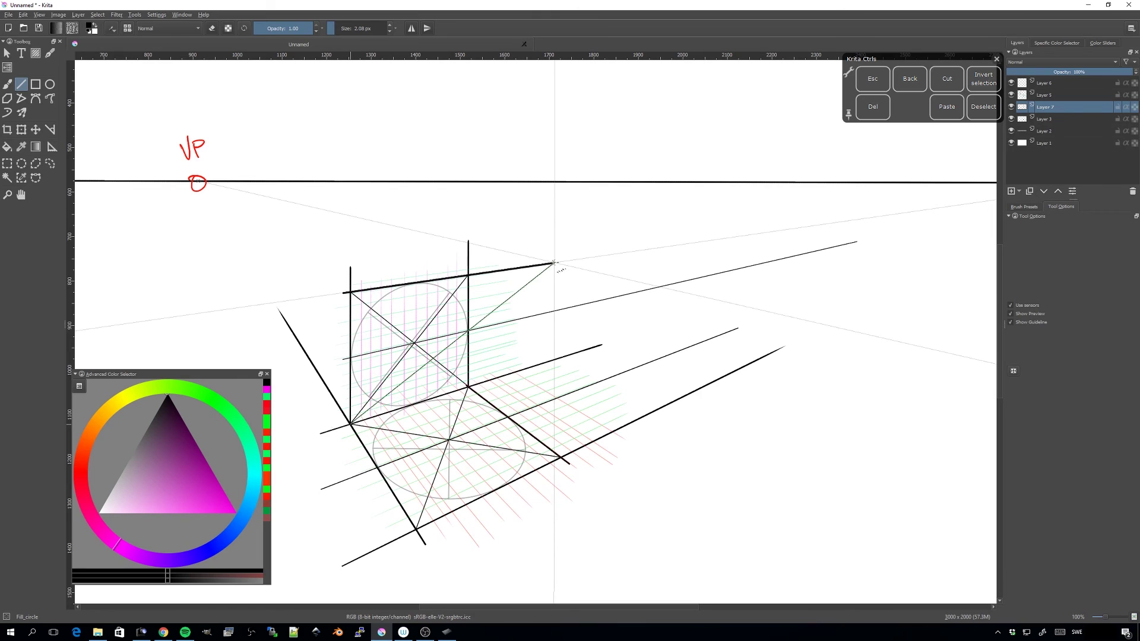
{"action": "left_click_drag", "start_coordinate": [553, 263], "coordinate": [552, 261]}
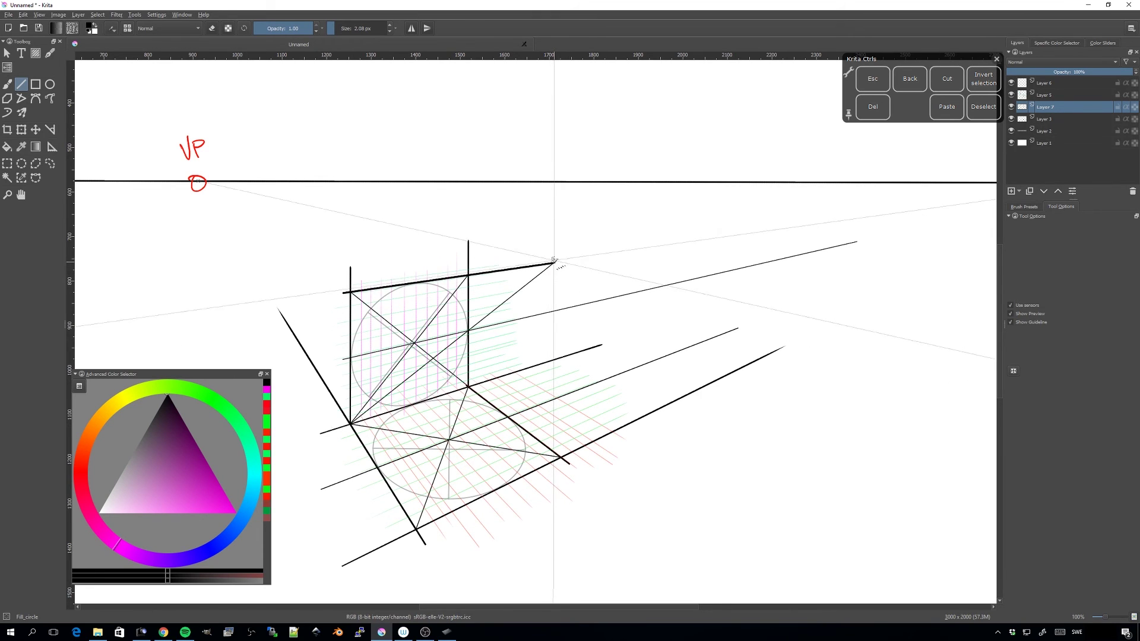
{"action": "key", "text": "b"}
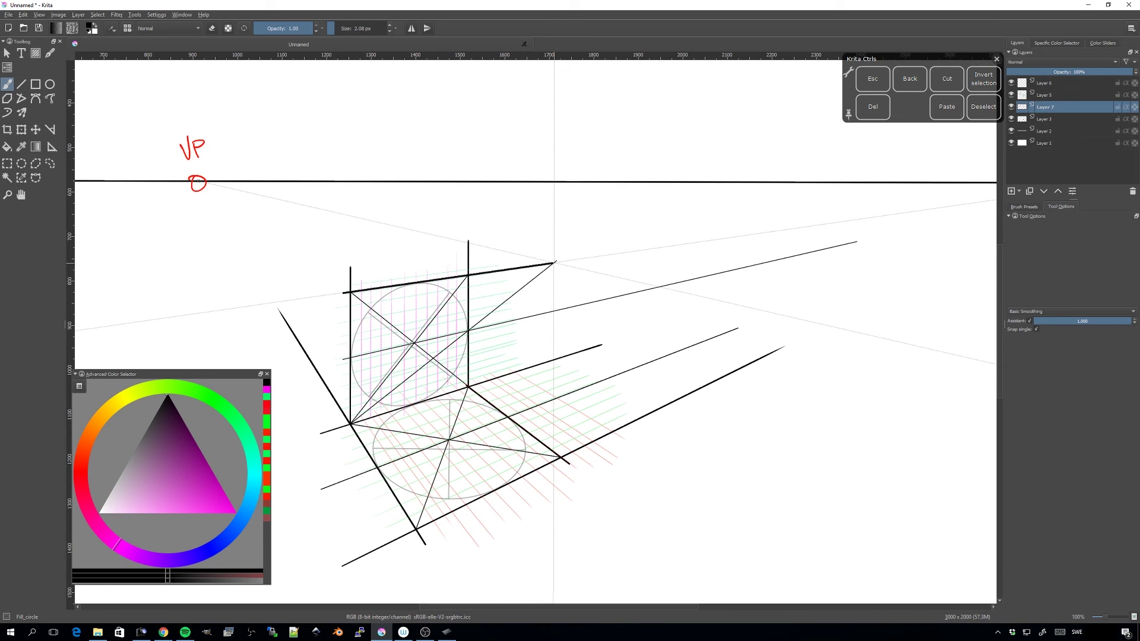
{"action": "left_click_drag", "start_coordinate": [554, 252], "coordinate": [555, 356]}
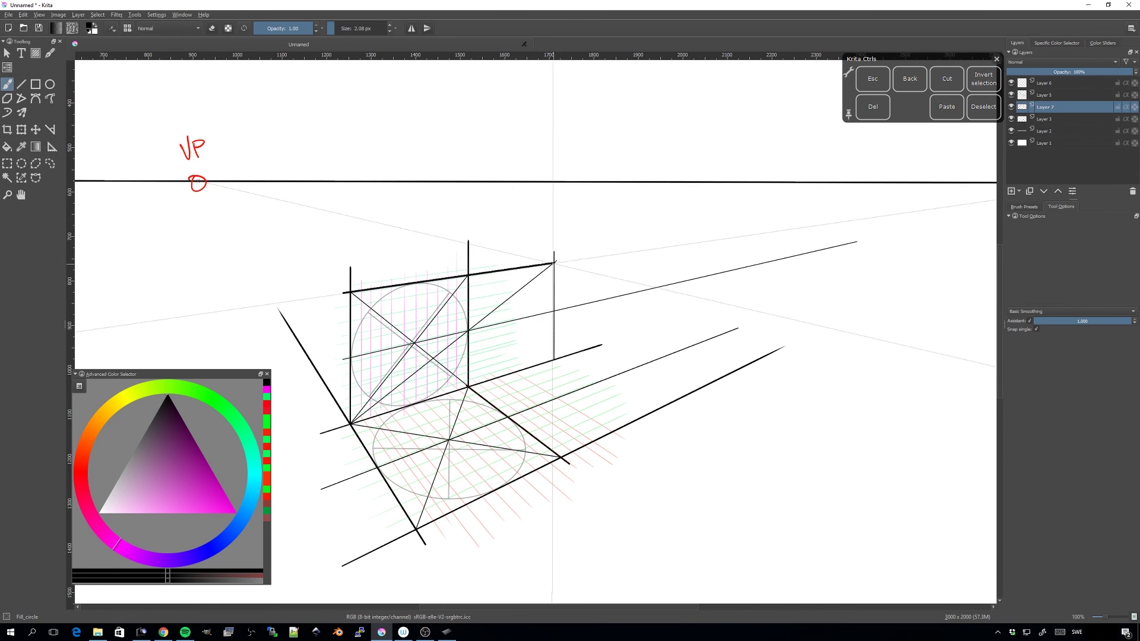
- Extend the top and base lines toward the green vanishing point and construct another receding upright square with a diagonal and a vertical line
{"action": "left_click_drag", "start_coordinate": [552, 263], "coordinate": [830, 224]}
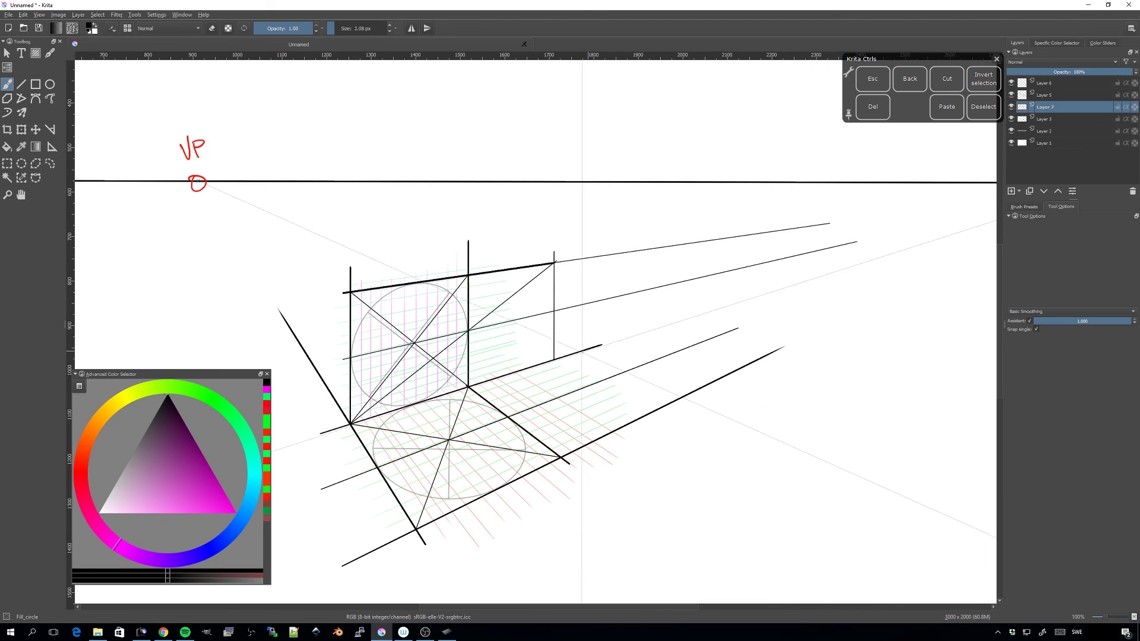
{"action": "left_click_drag", "start_coordinate": [602, 345], "coordinate": [878, 257]}
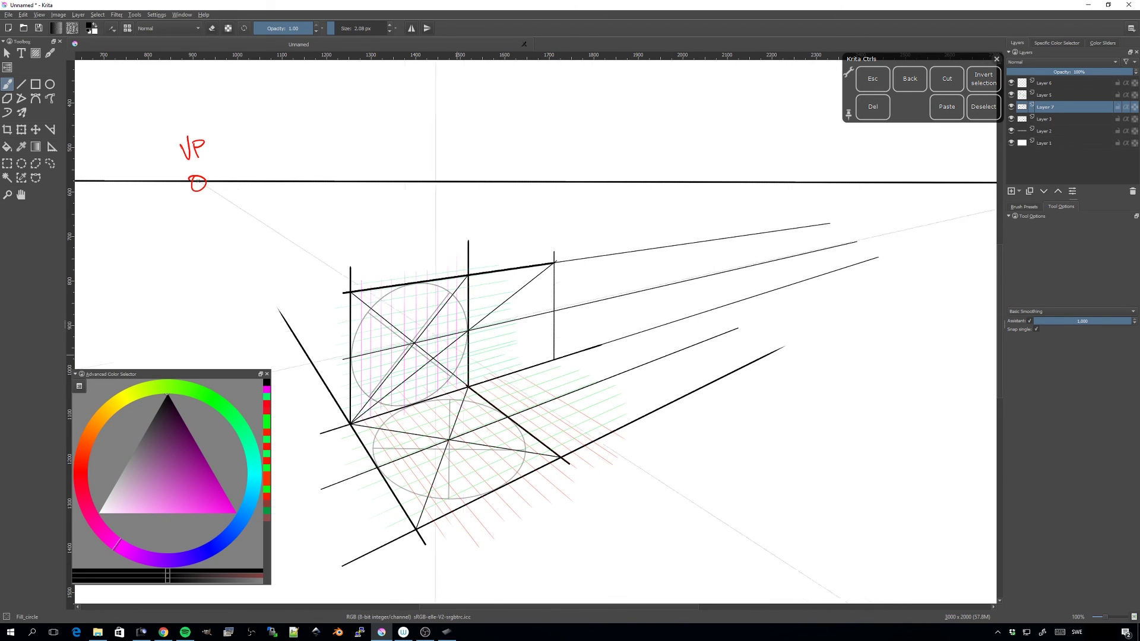
{"action": "key", "text": "v"}
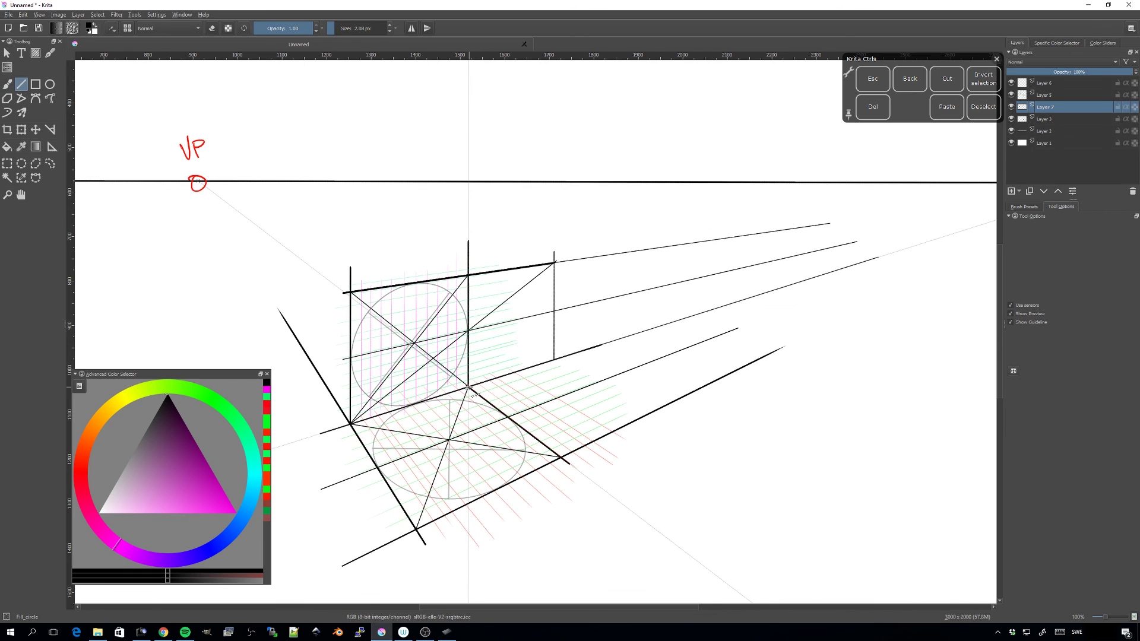
{"action": "left_click_drag", "start_coordinate": [471, 388], "coordinate": [618, 255]}
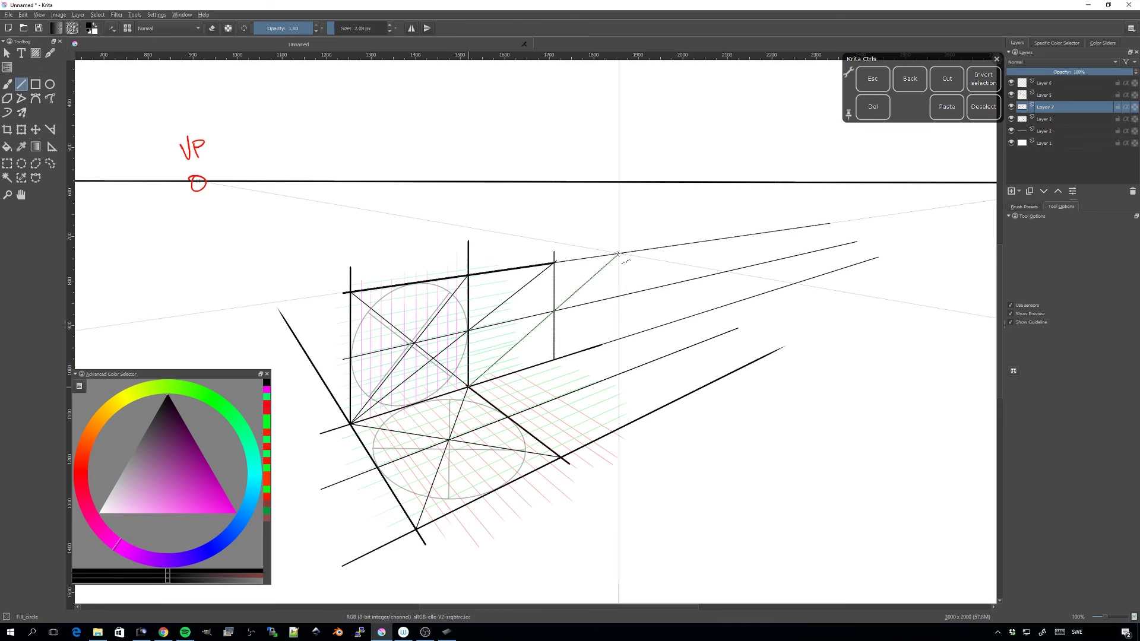
{"action": "left_click_drag", "start_coordinate": [618, 254], "coordinate": [618, 254]}
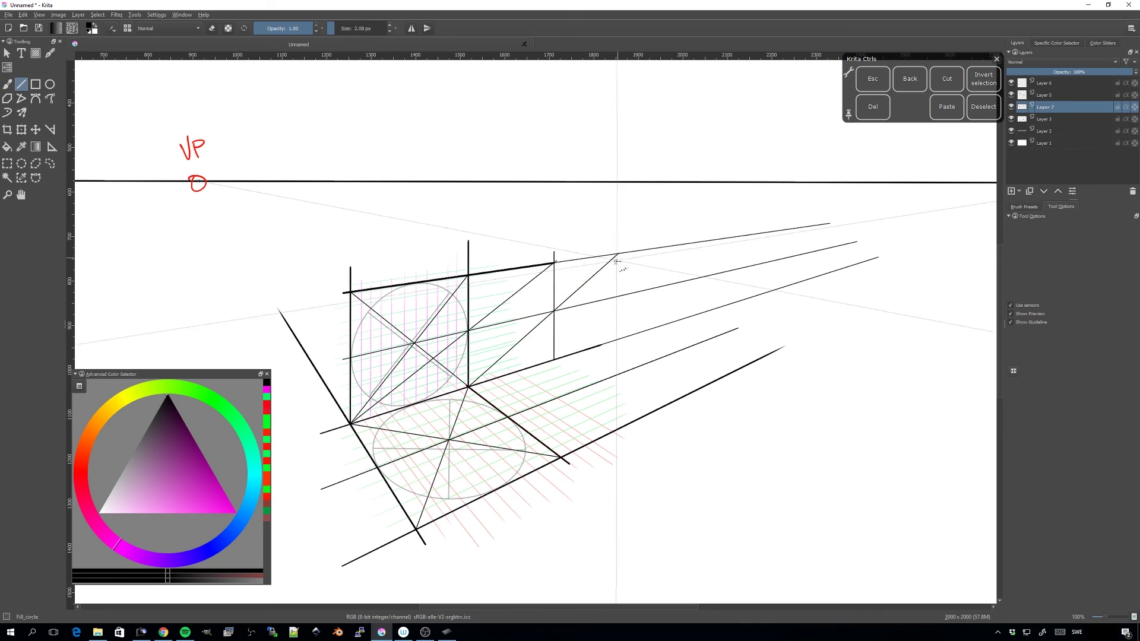
{"action": "left_click", "coordinate": [9, 86]}
{"action": "left_click_drag", "start_coordinate": [618, 254], "coordinate": [620, 340]}
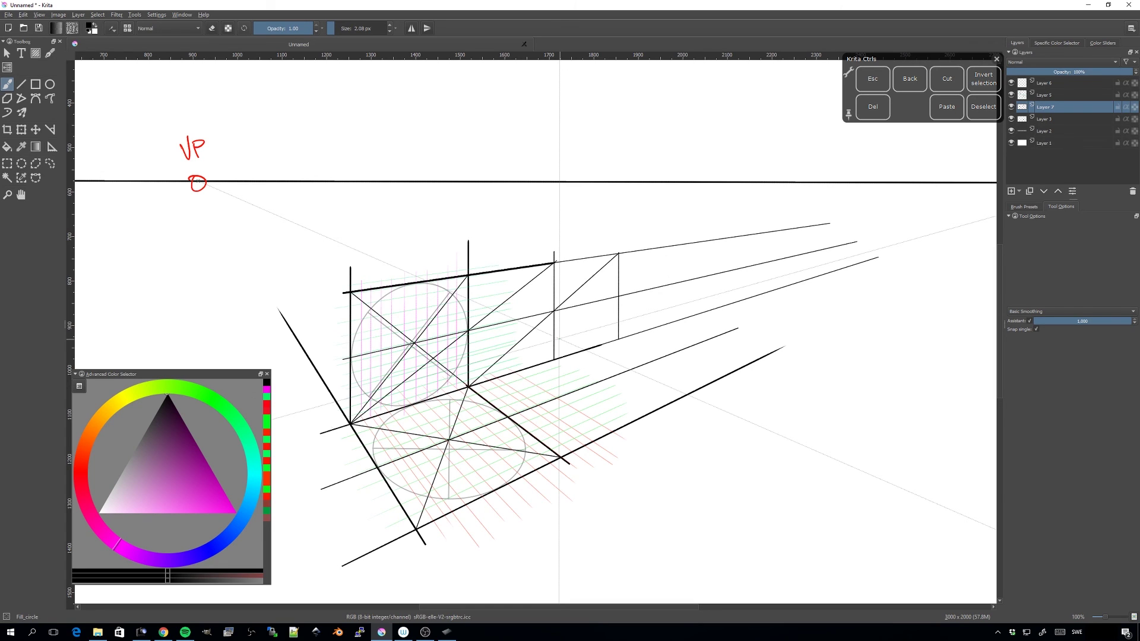
- Set the brush size to 10.36 px and draw a thick stroke over the upper half of the farthest vertical line
{"action": "left_click", "coordinate": [338, 28]}
{"action": "left_click", "coordinate": [340, 29]}
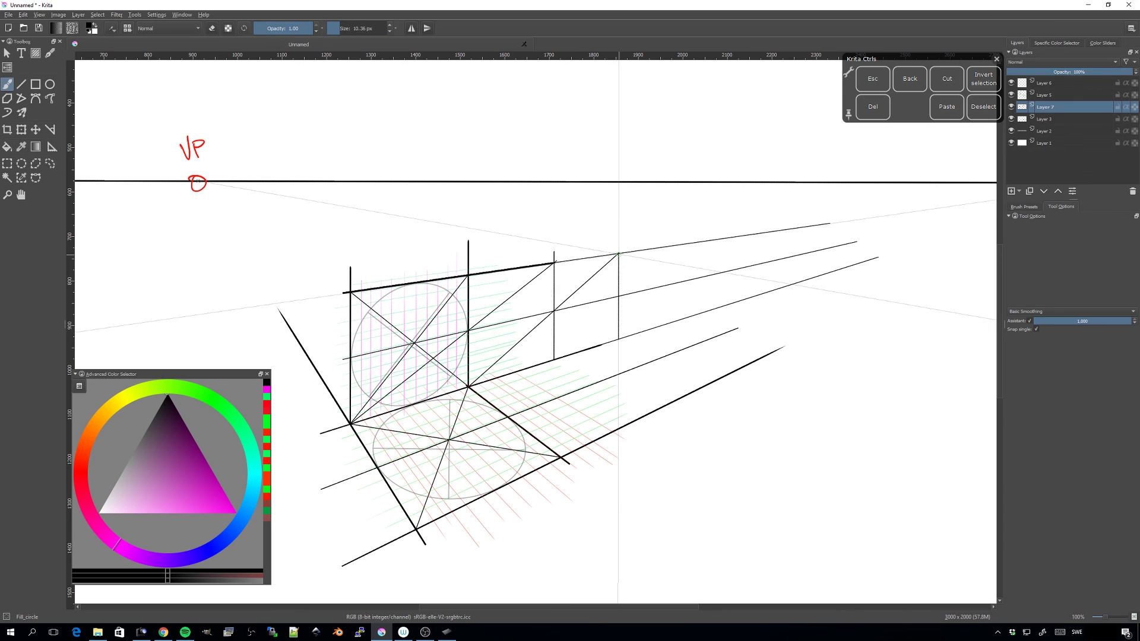
{"action": "left_click_drag", "start_coordinate": [618, 254], "coordinate": [619, 303]}
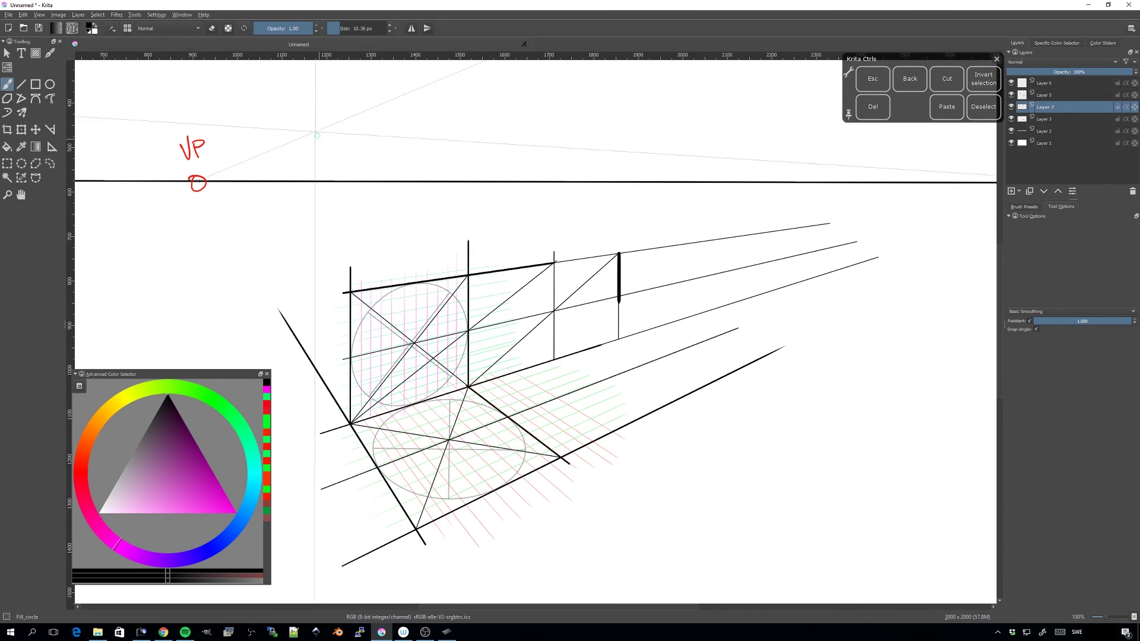
- Undo the thick stroke, then outline both receding upright squares at 4.52 px along their vertical, top and base edges
{"action": "key", "text": "ctrl+z"}
{"action": "left_click", "coordinate": [337, 29]}
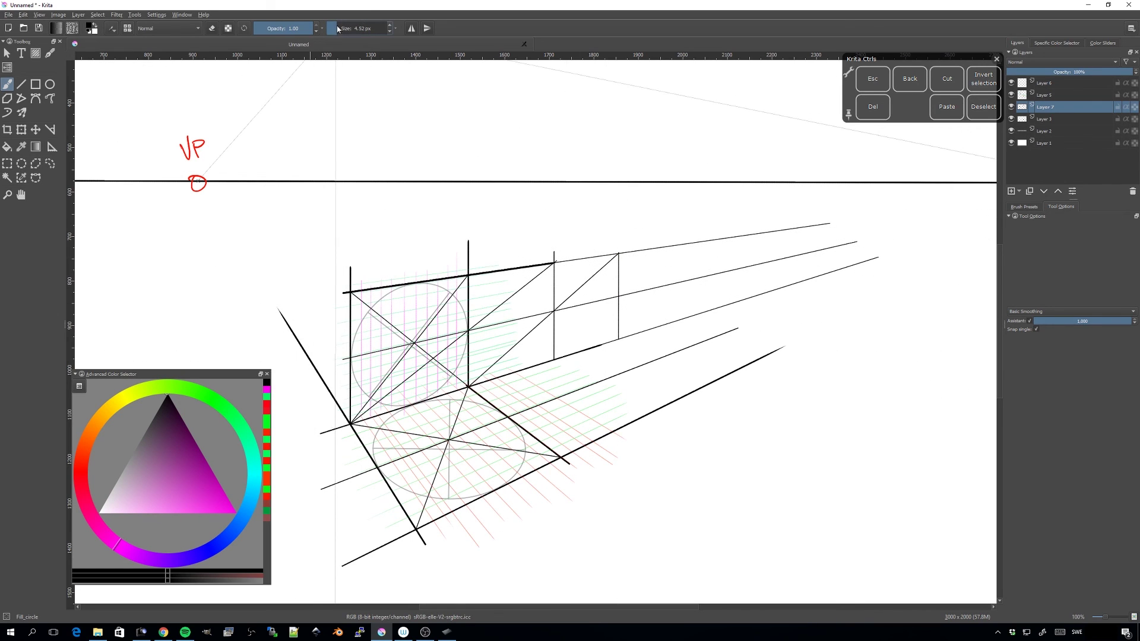
{"action": "left_click_drag", "start_coordinate": [619, 254], "coordinate": [619, 339]}
{"action": "left_click_drag", "start_coordinate": [554, 264], "coordinate": [554, 359]}
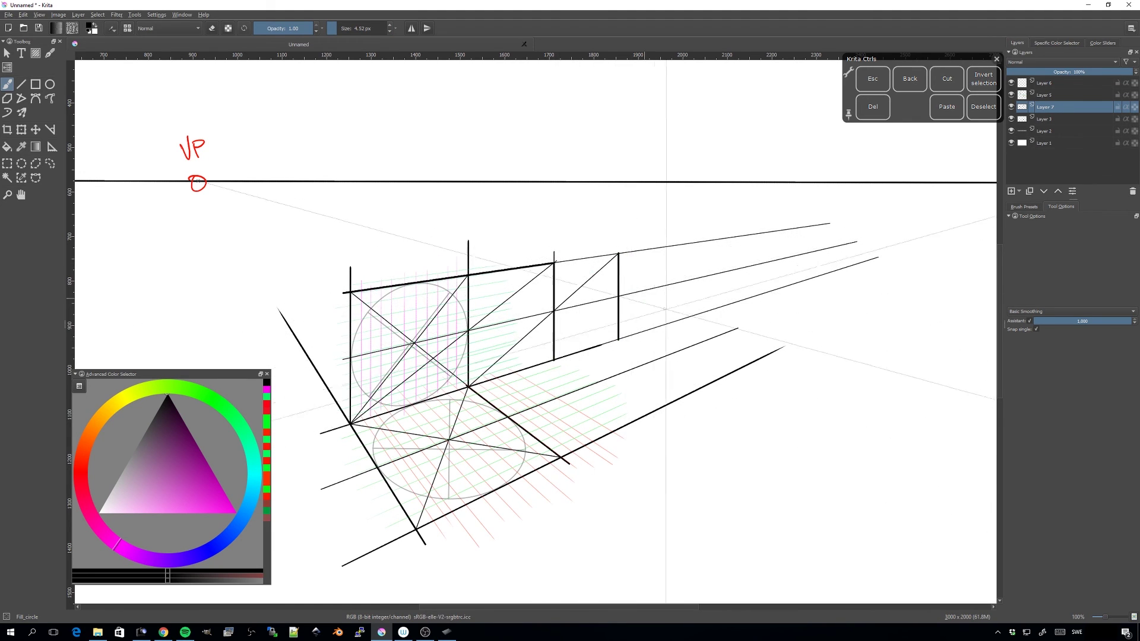
{"action": "left_click", "coordinate": [1030, 321]}
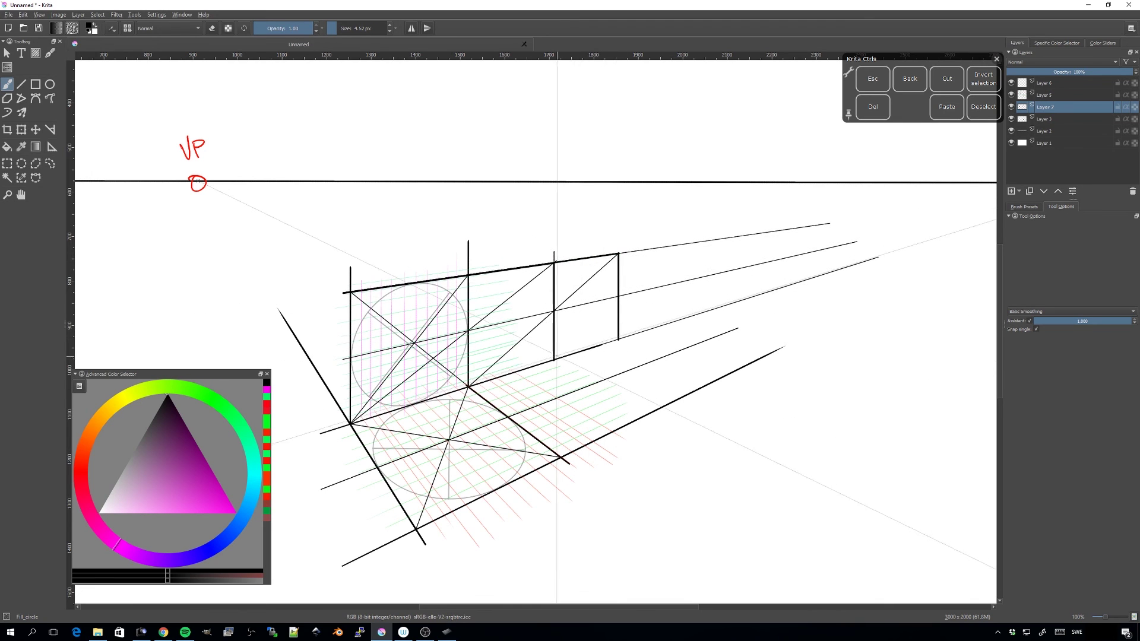
{"action": "left_click_drag", "start_coordinate": [585, 350], "coordinate": [619, 338]}
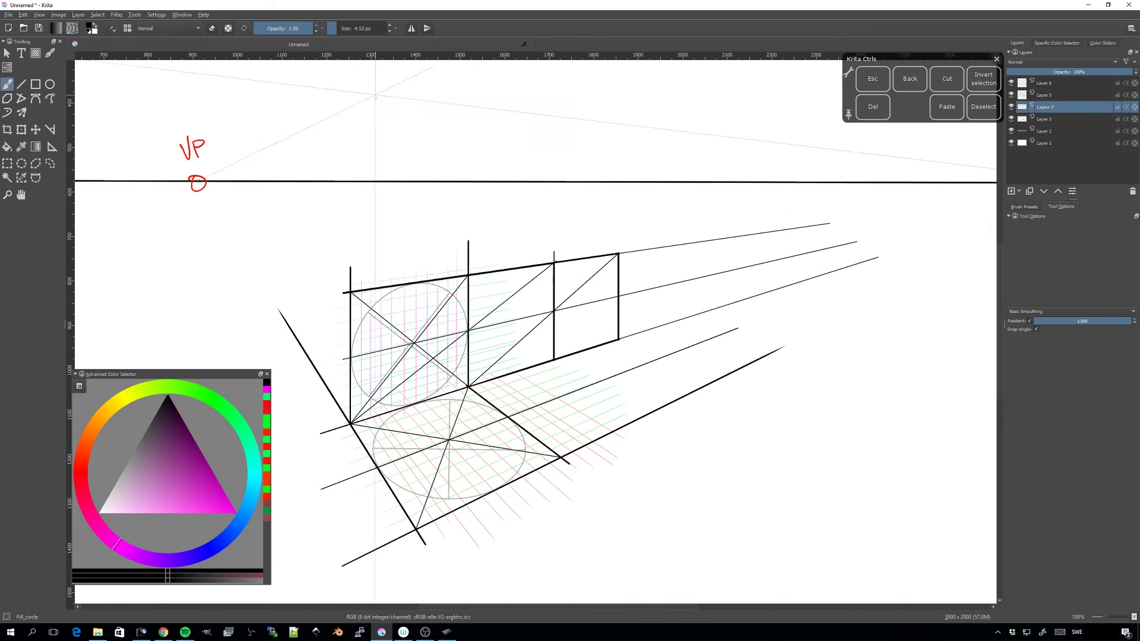
- At 1.43 px, draw a ground diagonal through the first square's far-edge midpoint to the base line and a receding cross line from there
{"action": "left_click", "coordinate": [332, 28]}
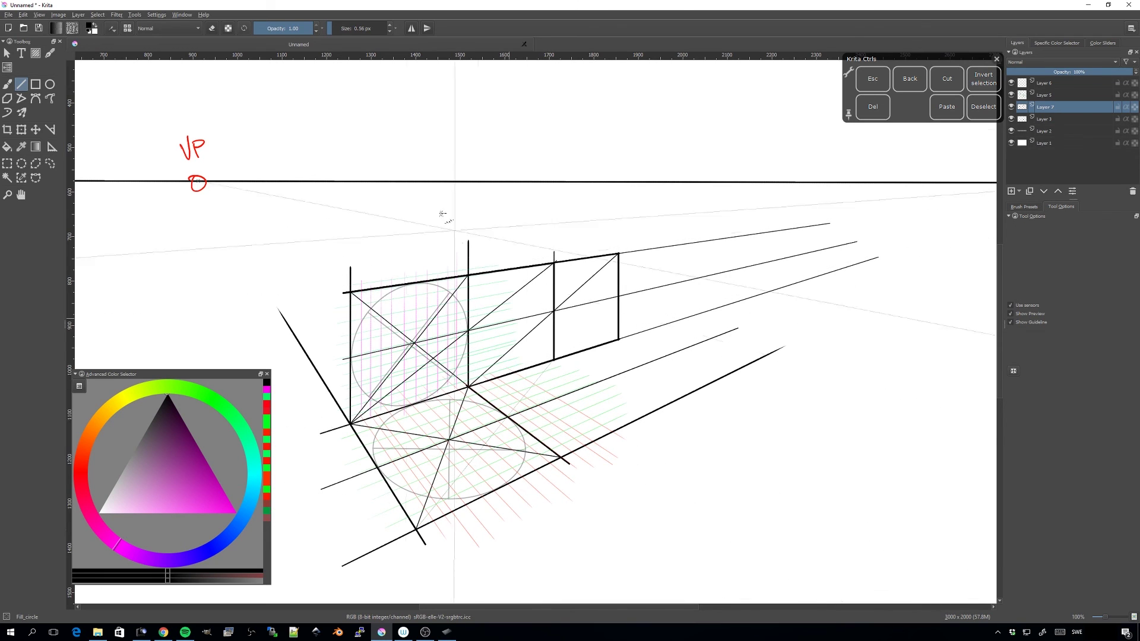
{"action": "left_click", "coordinate": [334, 27]}
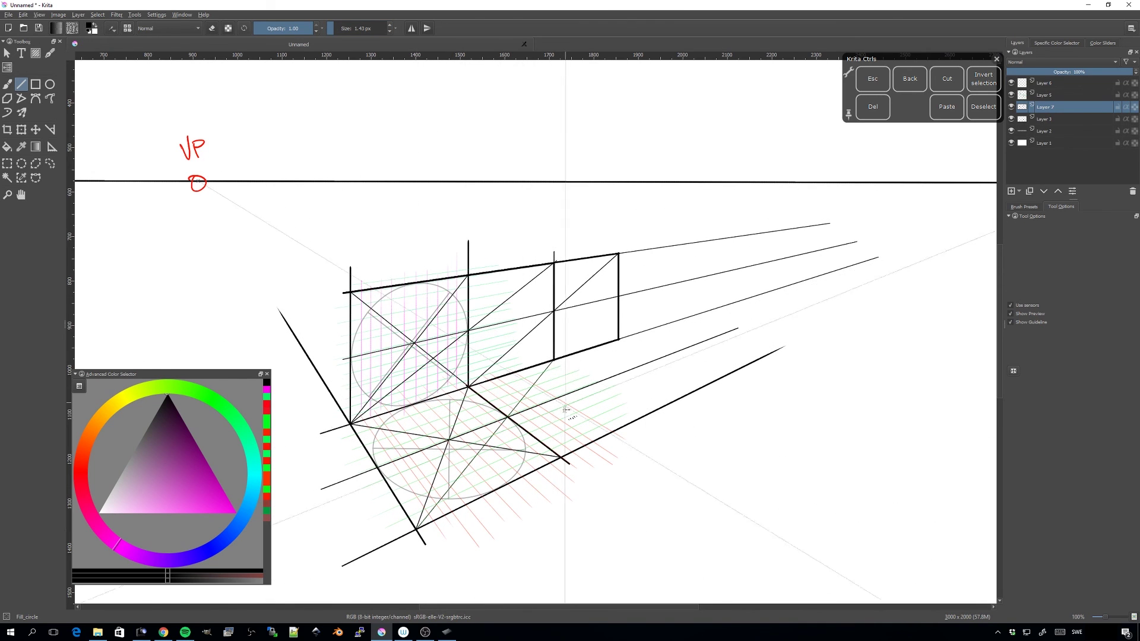
{"action": "key", "text": "b"}
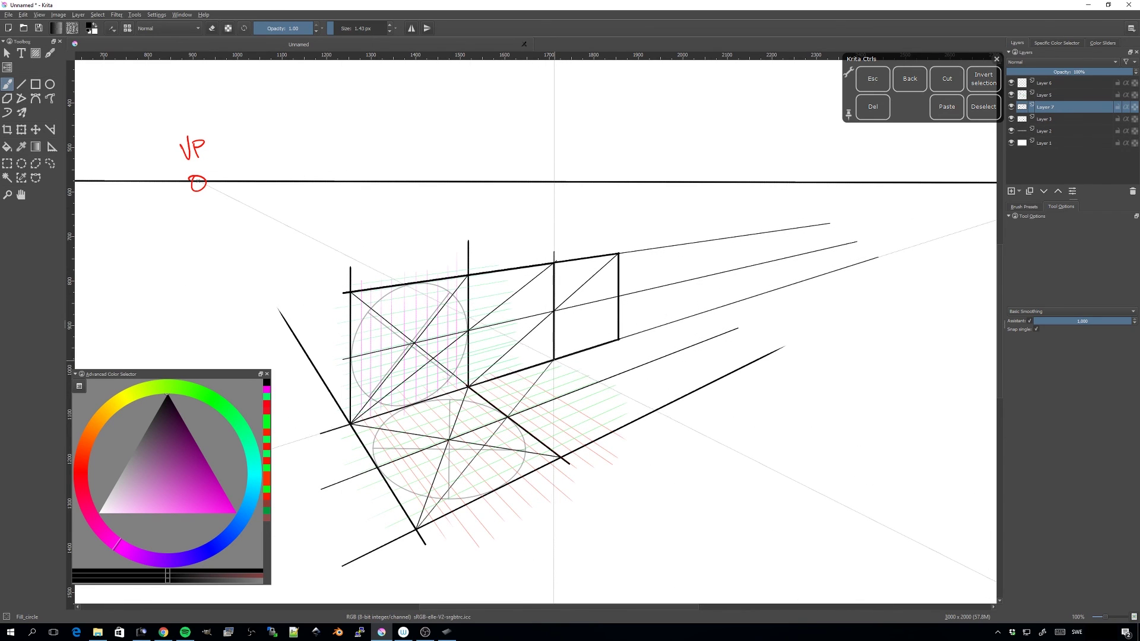
{"action": "left_click_drag", "start_coordinate": [553, 359], "coordinate": [621, 401]}
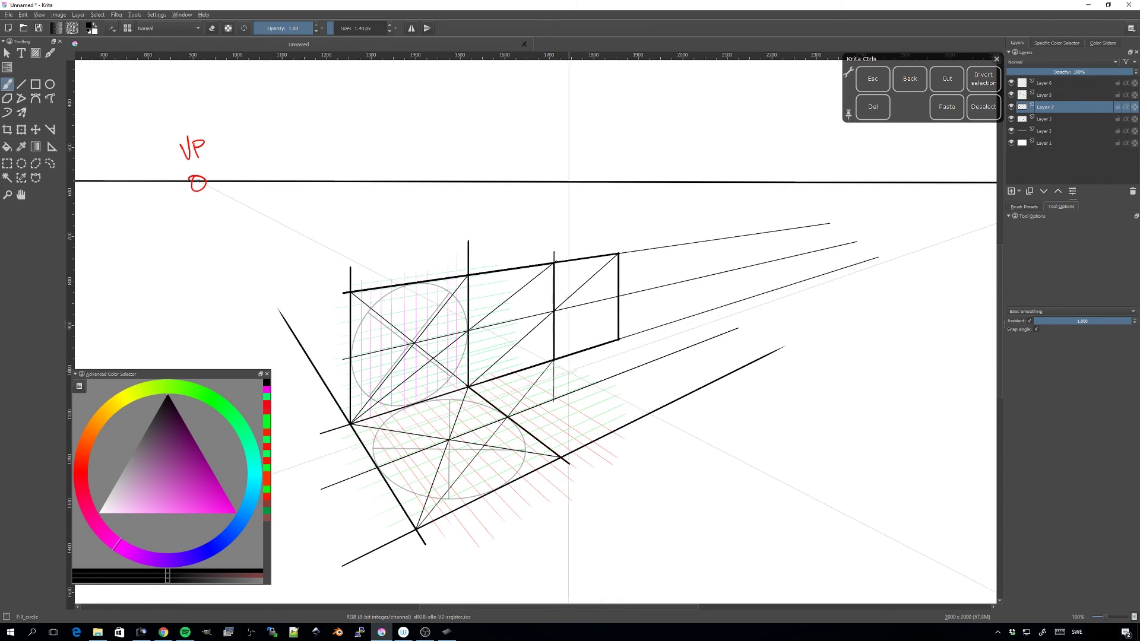
{"action": "left_click_drag", "start_coordinate": [554, 361], "coordinate": [654, 411]}
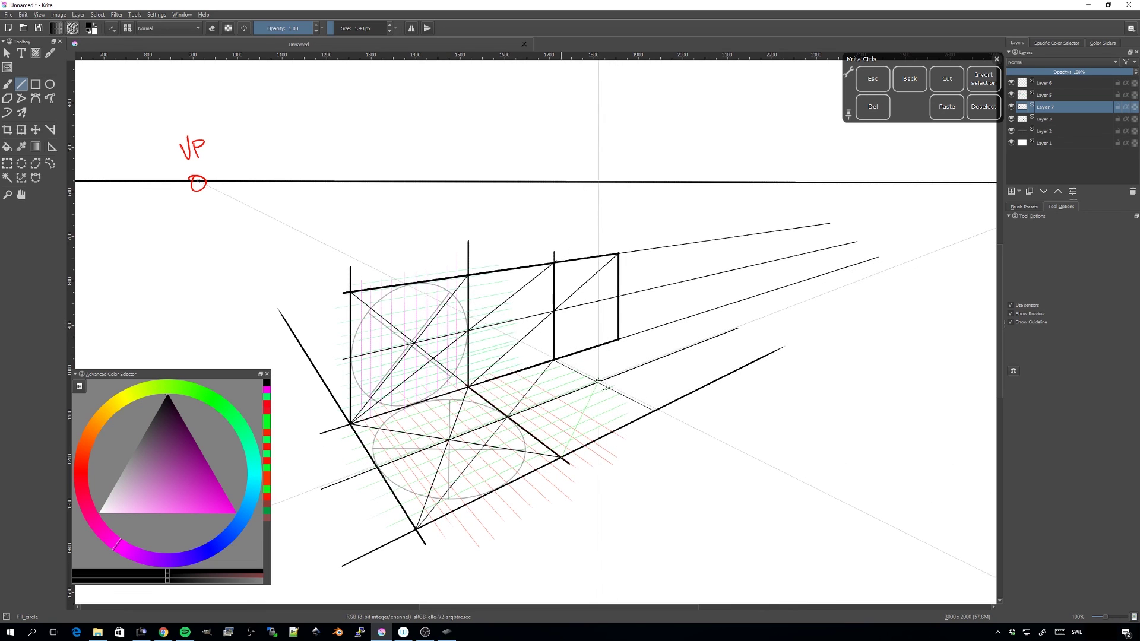
- Construct another receding ground square with a diagonal through the new cross line's midpoint and a thin cross line from the farthest upright's foot
{"action": "left_click_drag", "start_coordinate": [598, 380], "coordinate": [618, 340]}
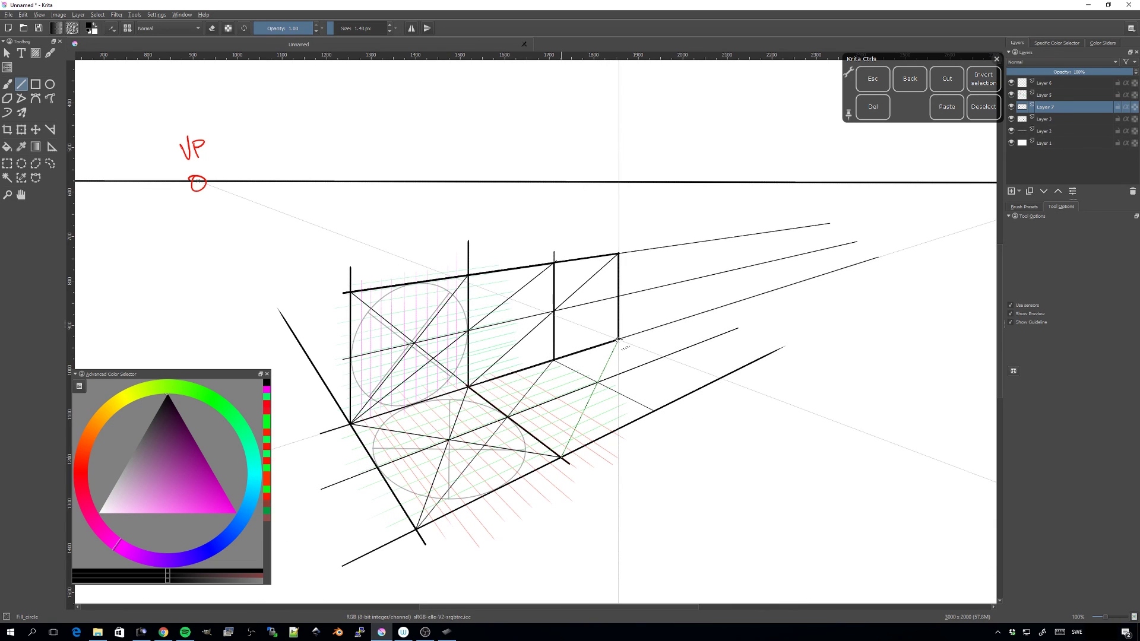
{"action": "left_click_drag", "start_coordinate": [618, 340], "coordinate": [618, 341]}
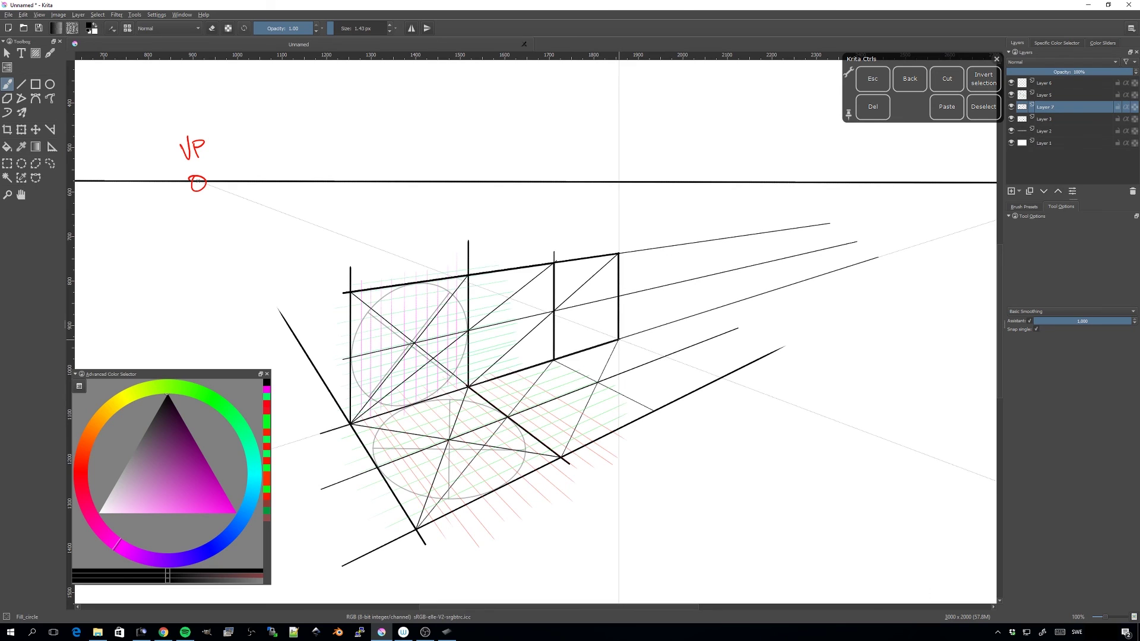
{"action": "left_click_drag", "start_coordinate": [618, 340], "coordinate": [720, 377]}
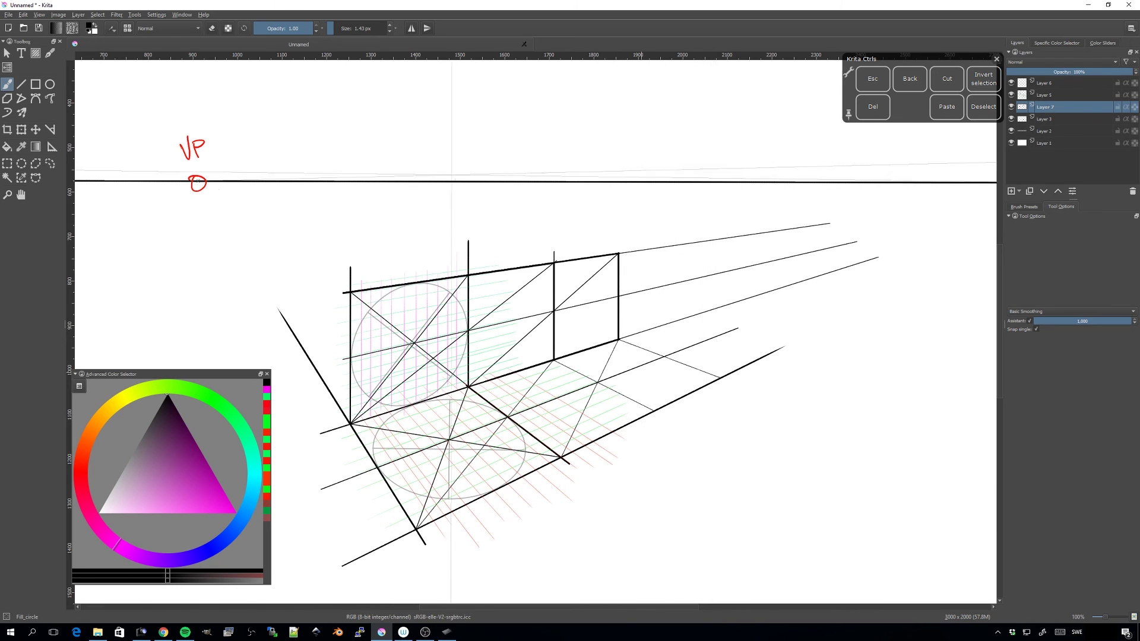
- Set the brush size to 4.52 px and thicken the ground squares' outer edge and both new cross lines
{"action": "left_click", "coordinate": [339, 30]}
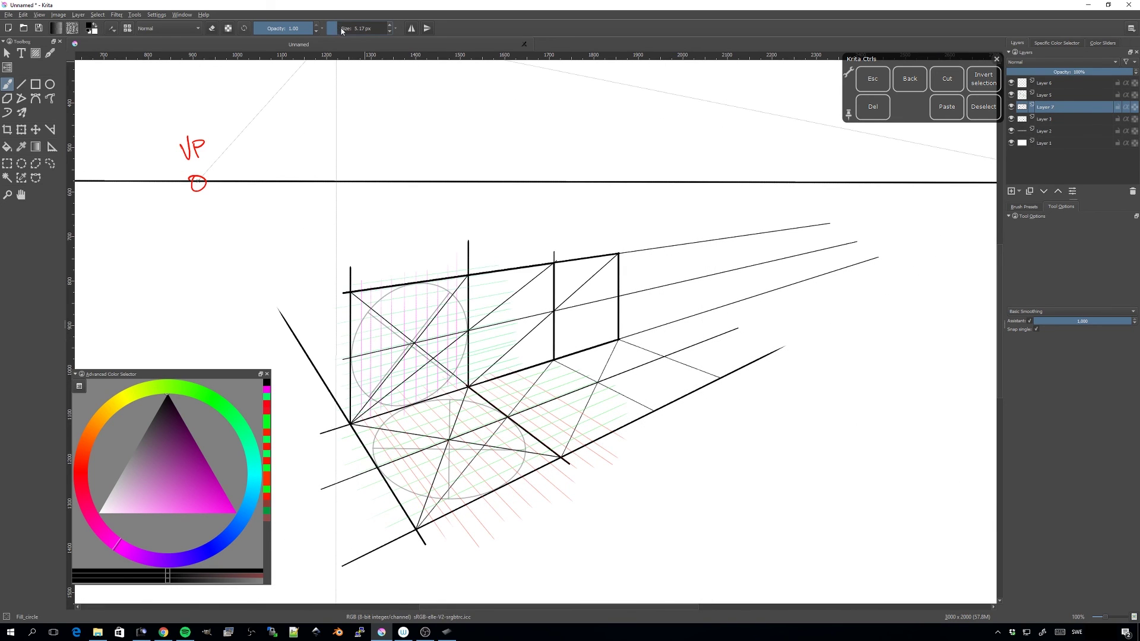
{"action": "left_click", "coordinate": [337, 29]}
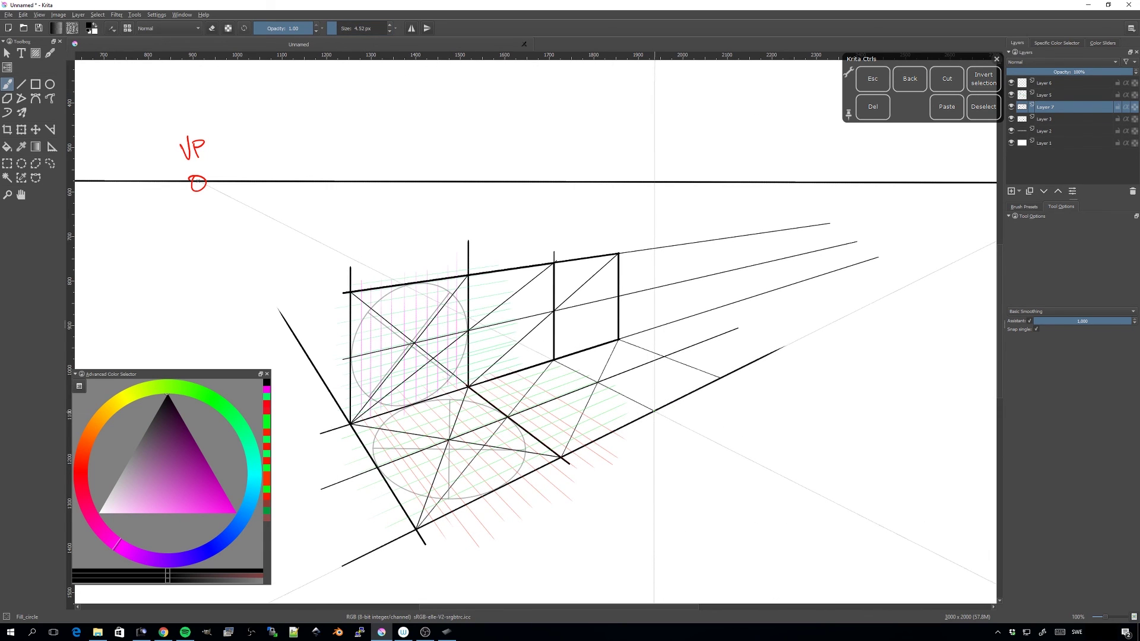
{"action": "left_click_drag", "start_coordinate": [653, 411], "coordinate": [555, 361]}
{"action": "key", "text": "ctrl+z"}
{"action": "left_click_drag", "start_coordinate": [554, 360], "coordinate": [654, 410]}
{"action": "left_click_drag", "start_coordinate": [619, 339], "coordinate": [719, 377]}
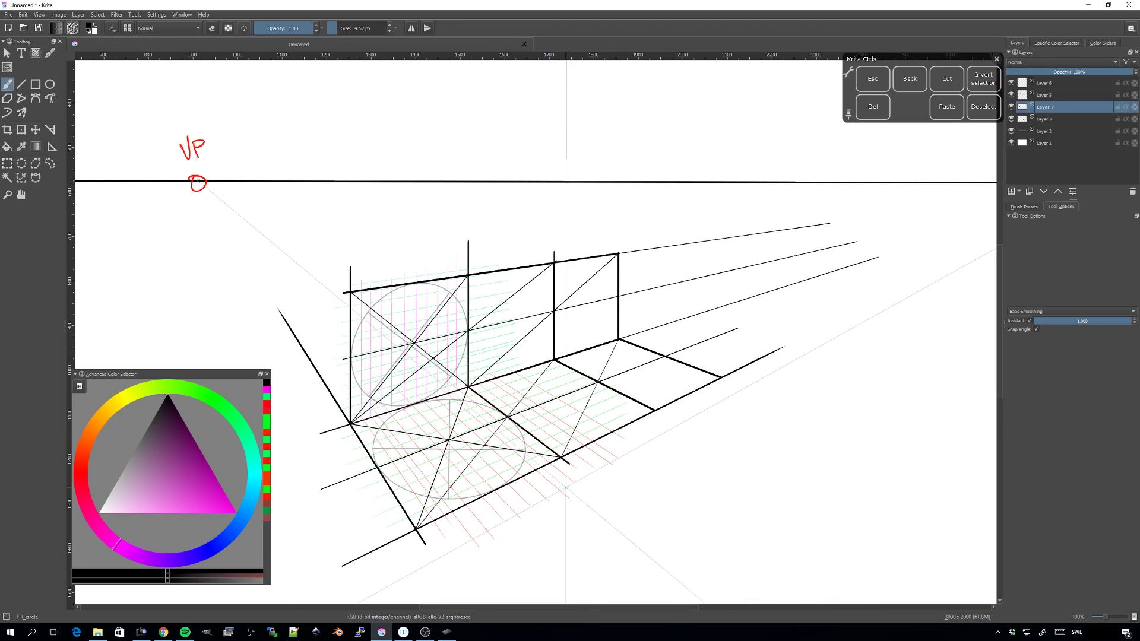